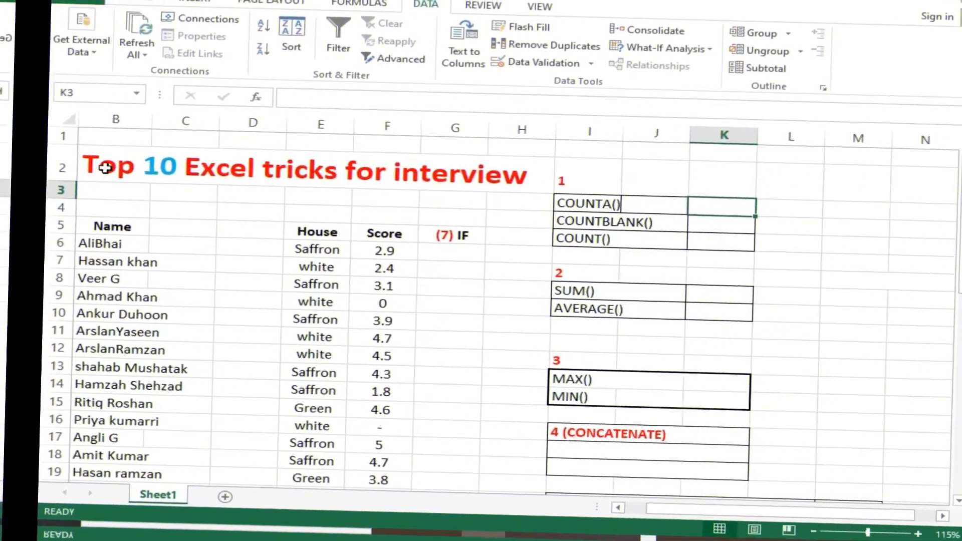
click(260, 193)
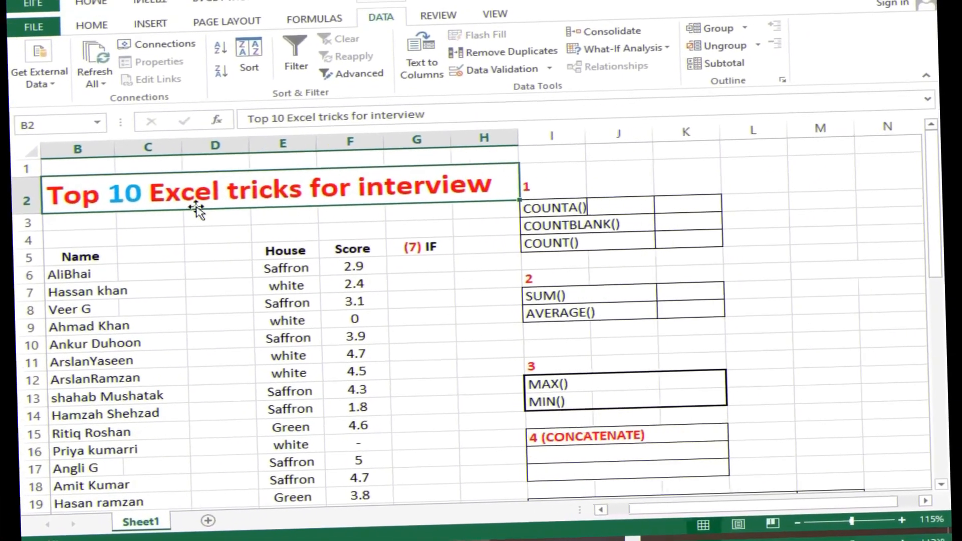
double_click(155, 193)
drag(120, 190, 146, 191)
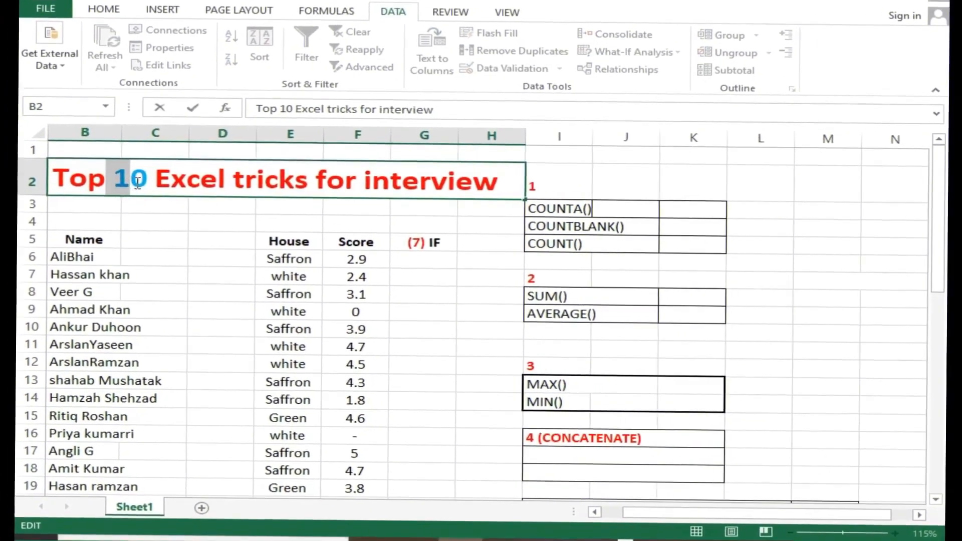
click(145, 211)
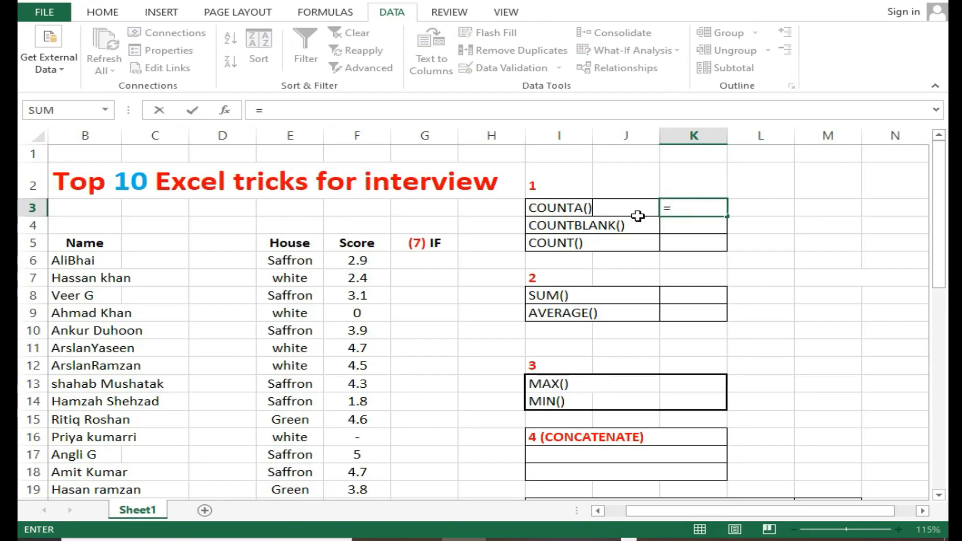
Count the non-empty scores in K3 with the formula =COUNTA(F6:F22)
text(coun)
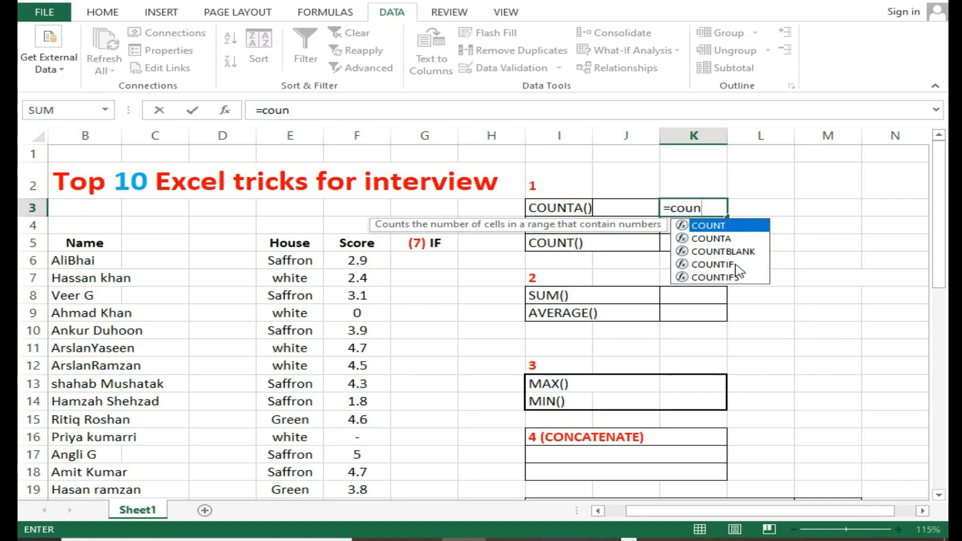
click(712, 239)
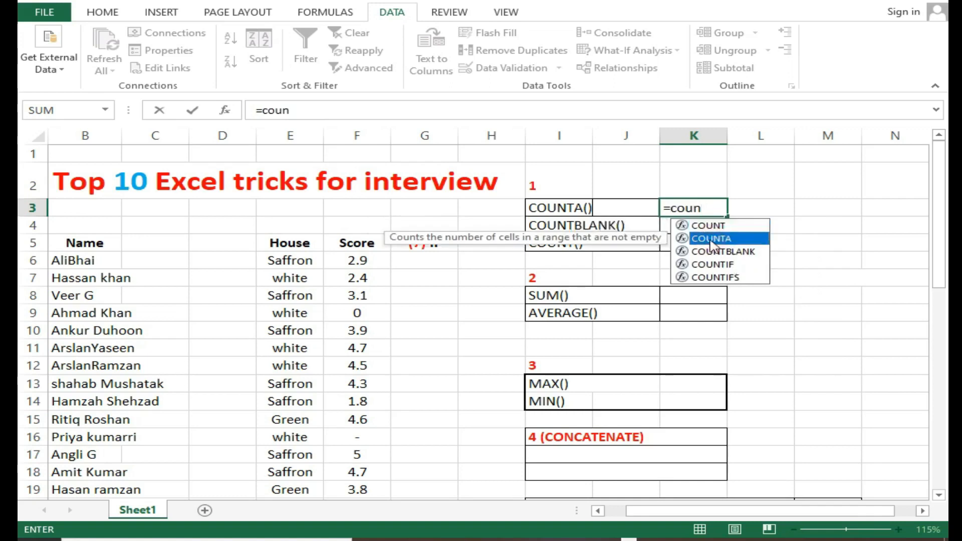
double_click(711, 239)
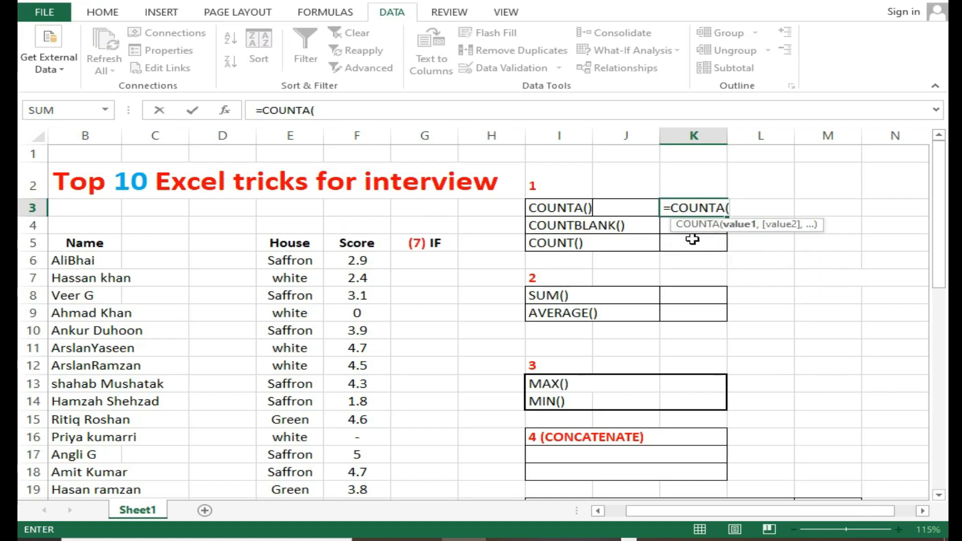
scroll(370, 258, down, 1)
drag(369, 189, 358, 467)
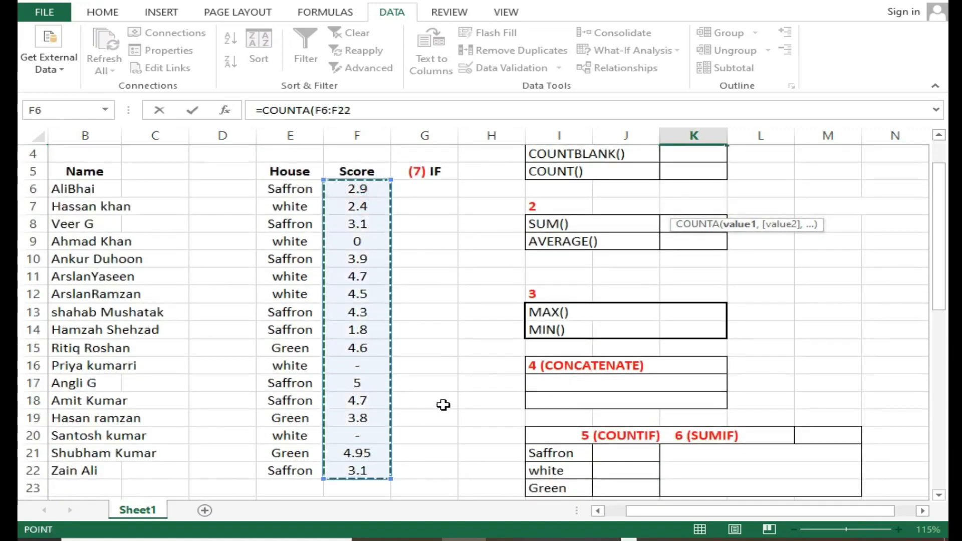
scroll(442, 401, up, 1)
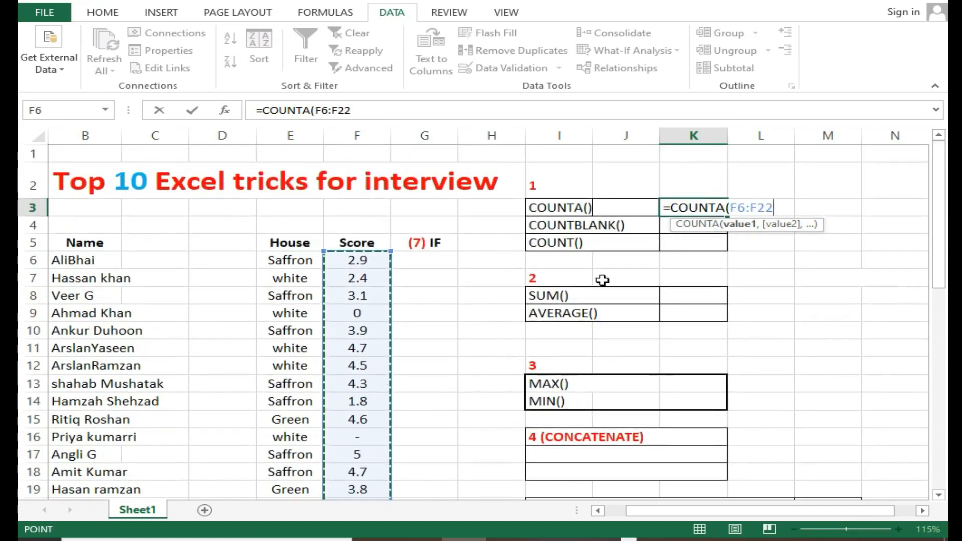
key(Return)
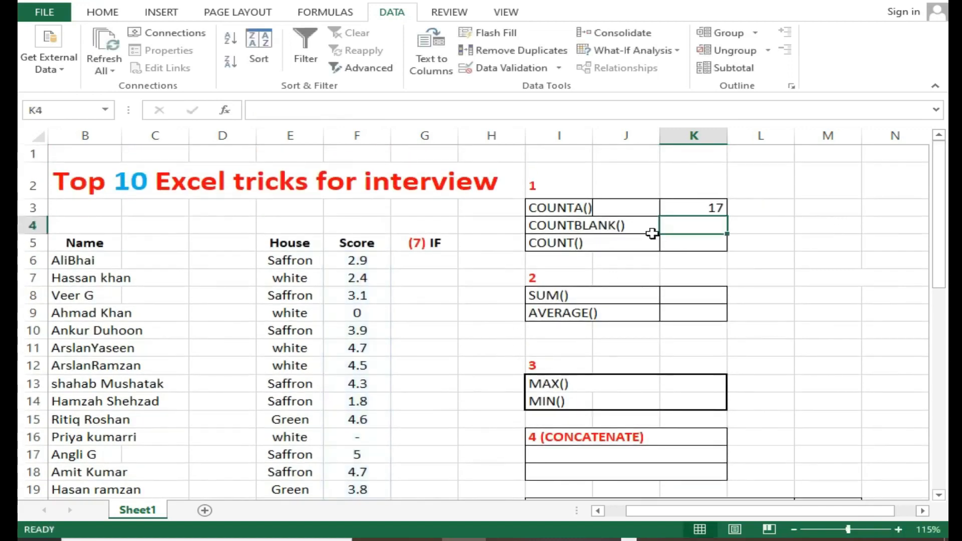
Compare the COUNTA result in K3 with the serial numbers listed in column A
scroll(490, 254, down, 1)
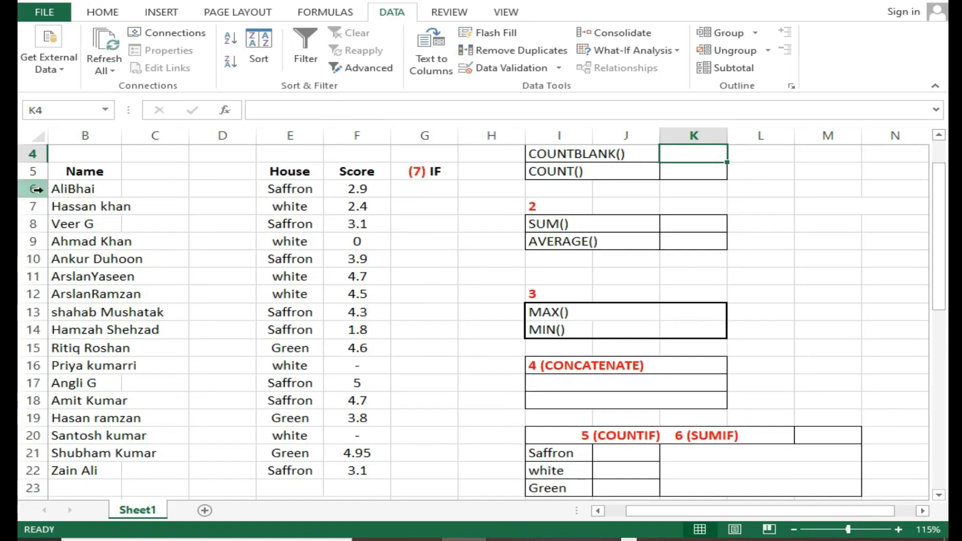
scroll(62, 454, up, 1)
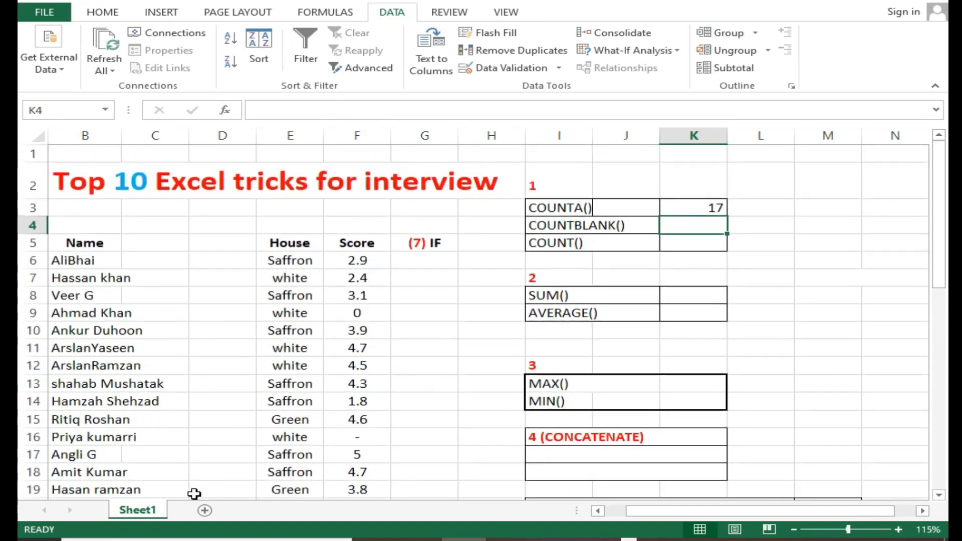
click(598, 511)
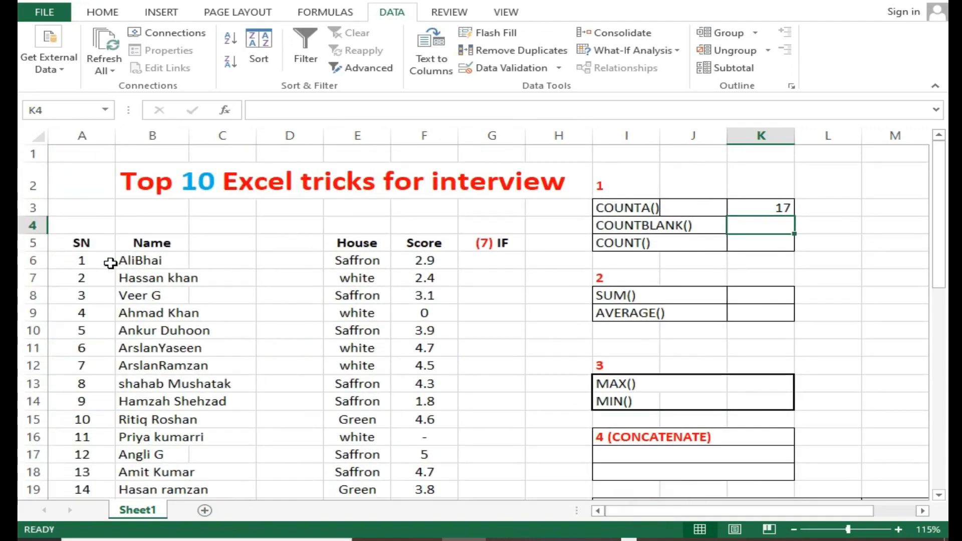
scroll(110, 263, down, 1)
drag(83, 189, 84, 461)
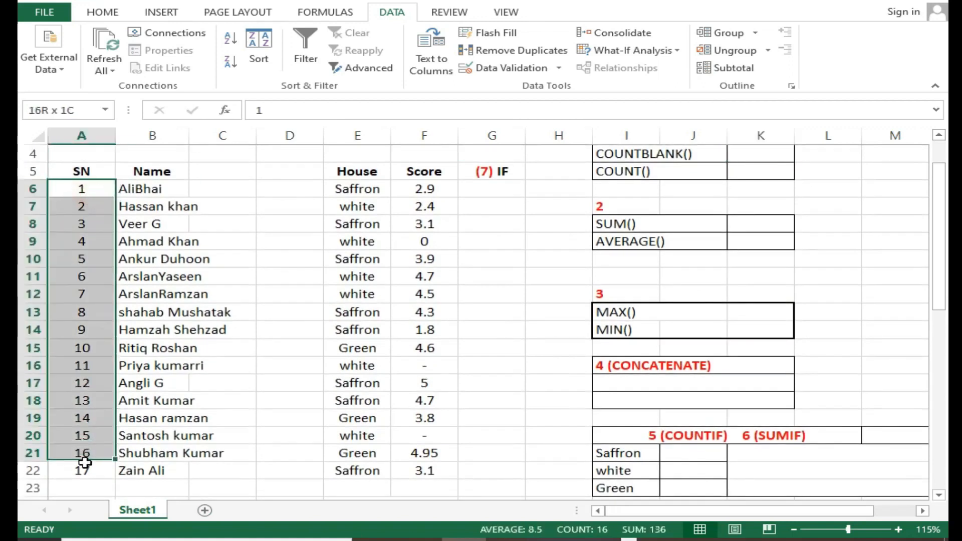
scroll(242, 399, up, 1)
click(750, 213)
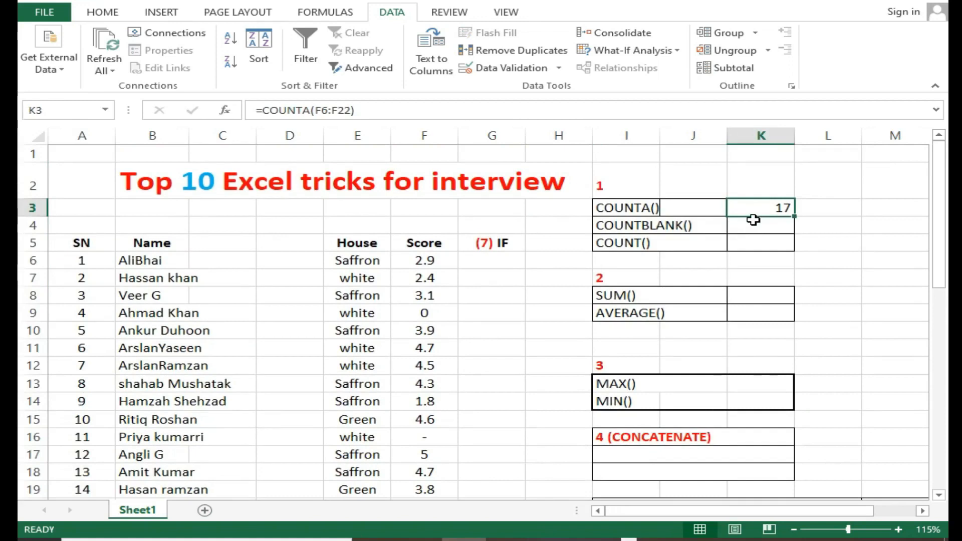
click(754, 221)
Clear the zero and dash entries from score cells F9, F16 and F20
click(441, 314)
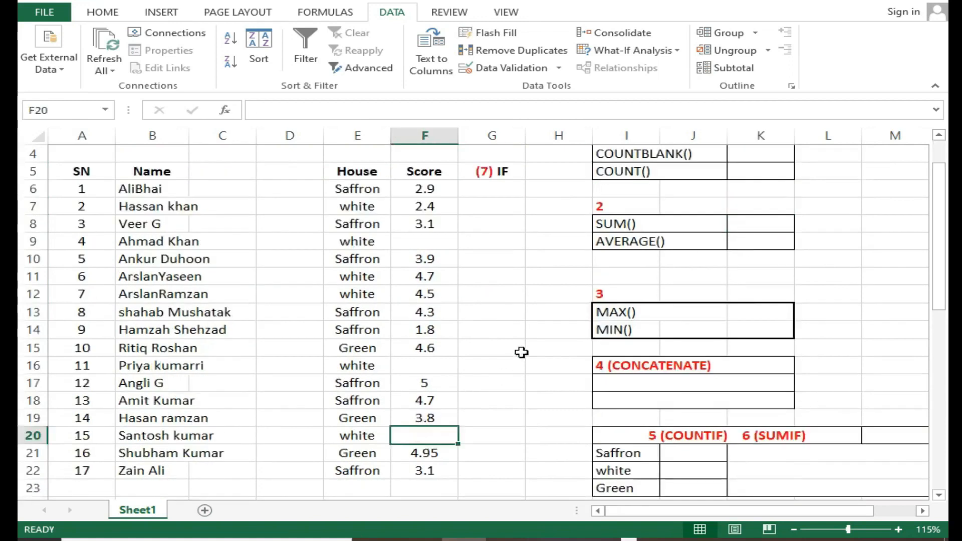
scroll(502, 310, up, 1)
scroll(484, 286, down, 1)
scroll(479, 279, down, 1)
drag(426, 189, 425, 472)
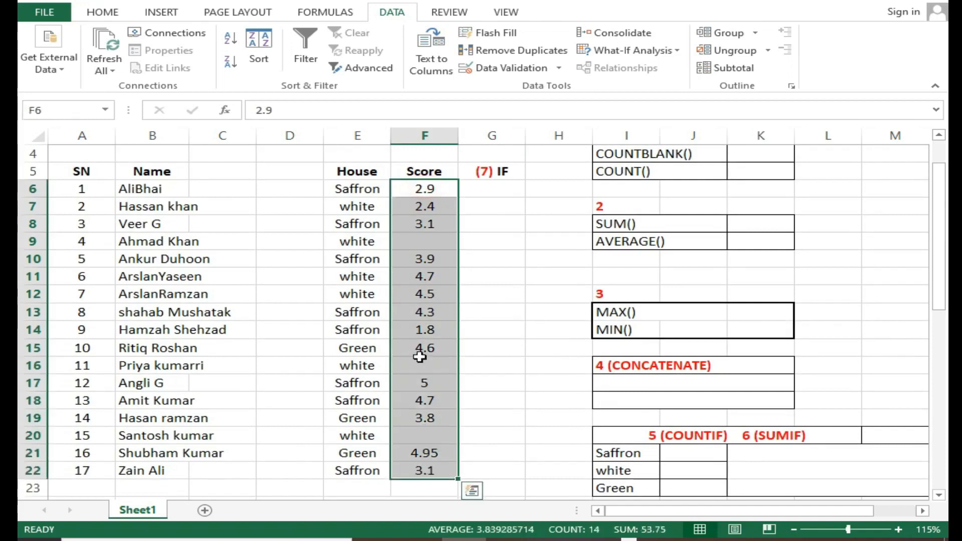
click(411, 280)
Count the blank scores in K4 with =COUNTBLANK(F6:F22) and check it against the empty cells F9, F16 and F20
scroll(575, 242, up, 1)
click(752, 228)
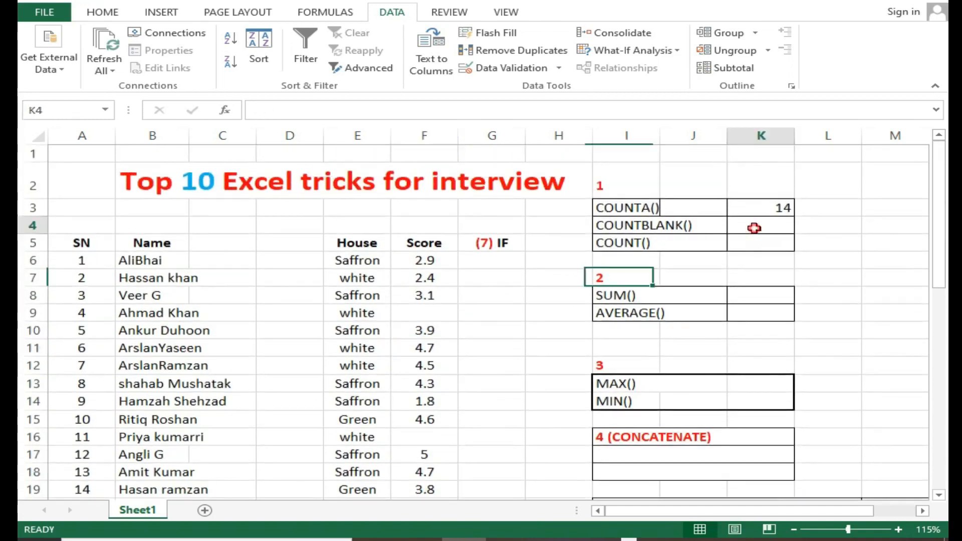
text(=)
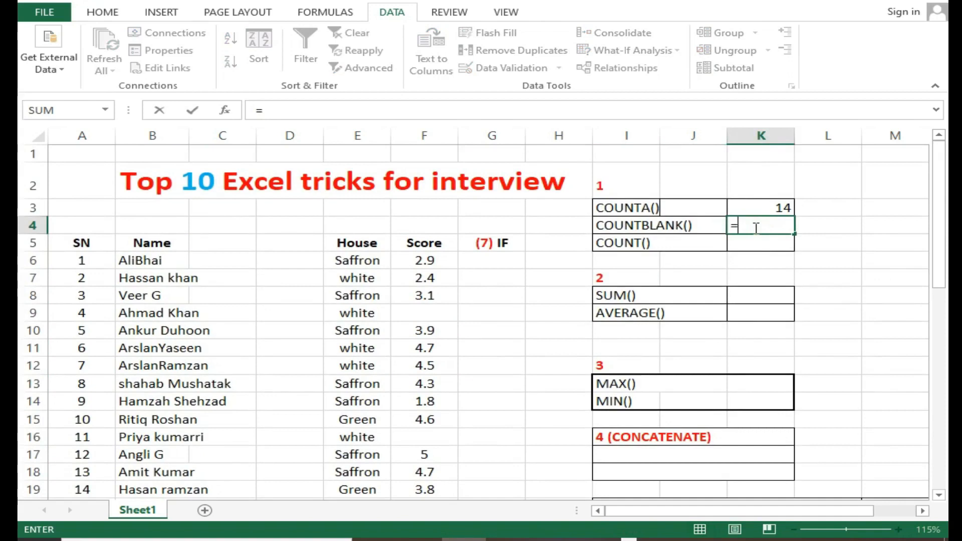
text(count)
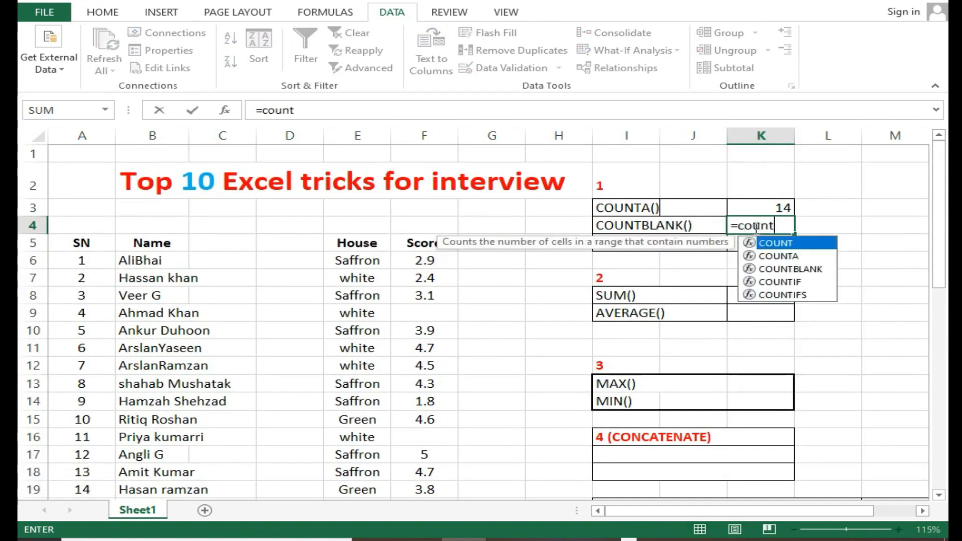
double_click(792, 269)
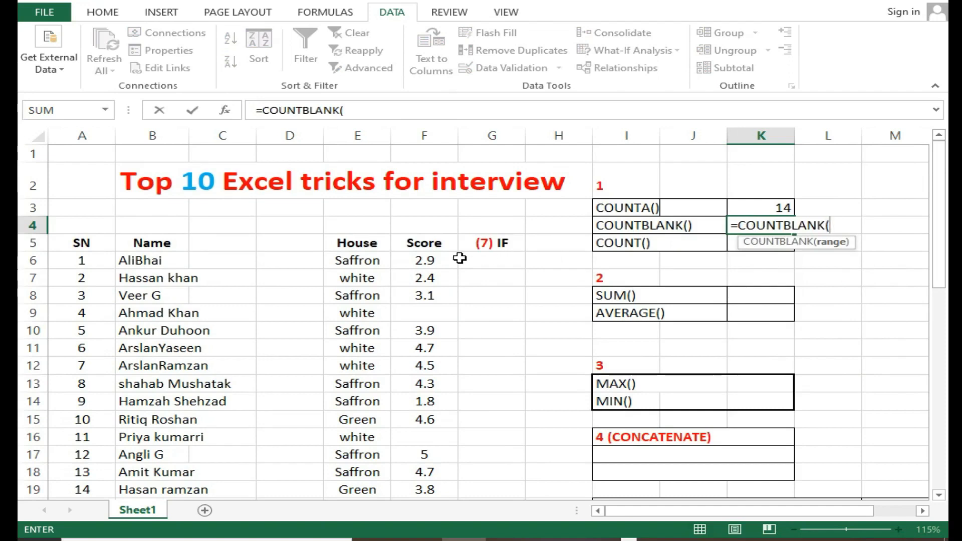
scroll(460, 258, down, 1)
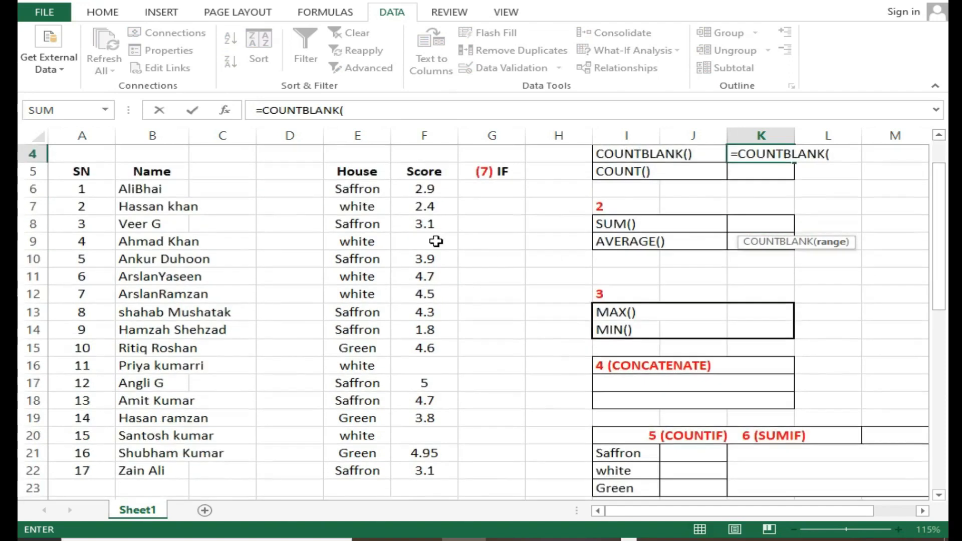
drag(426, 187, 432, 465)
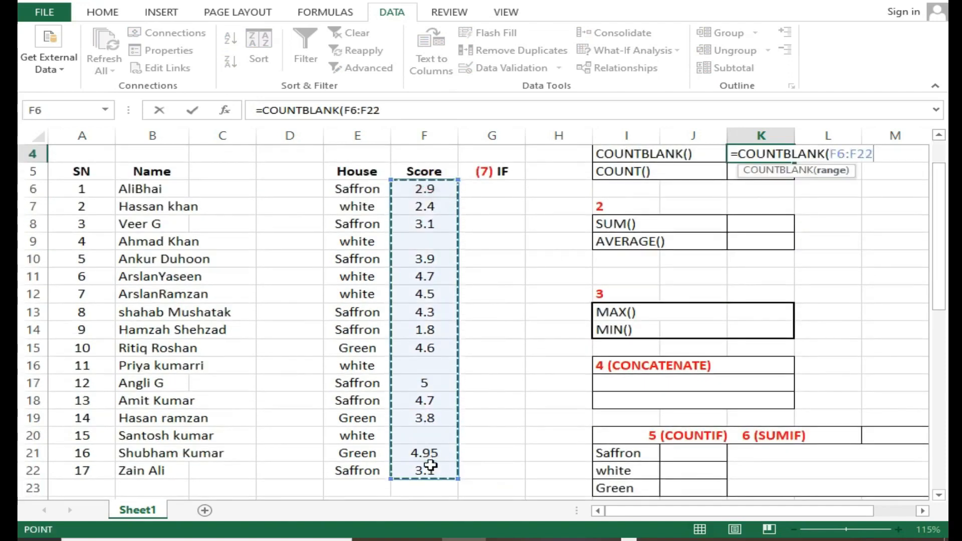
key(Return)
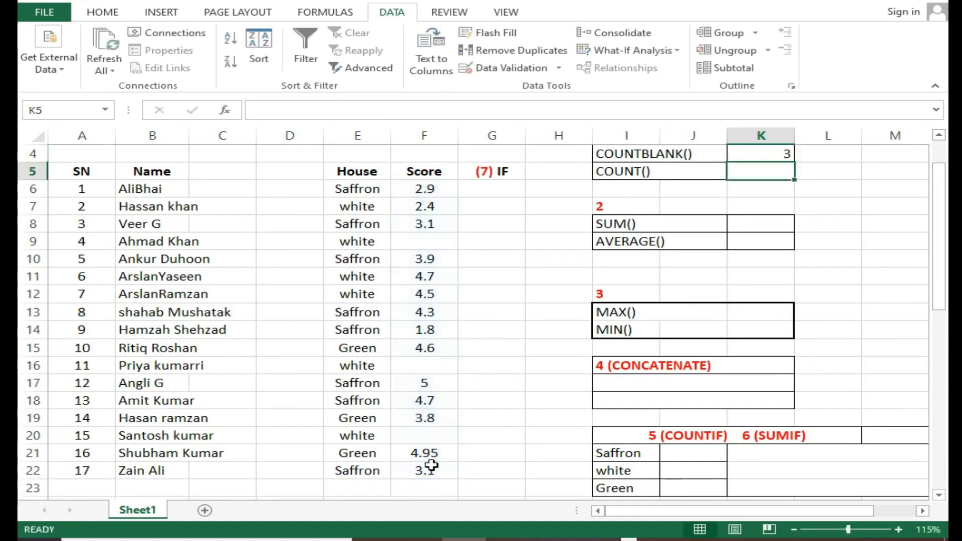
click(767, 151)
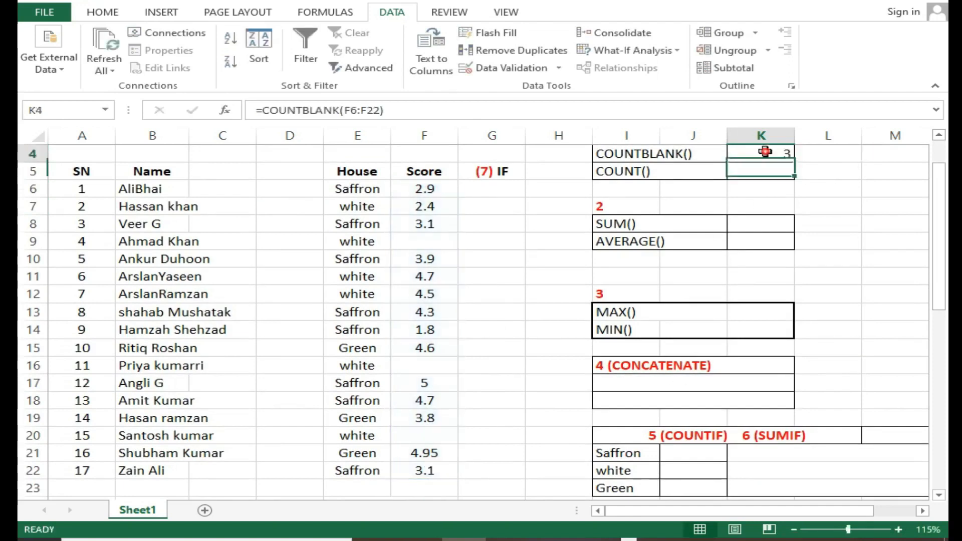
click(418, 246)
click(422, 365)
click(424, 434)
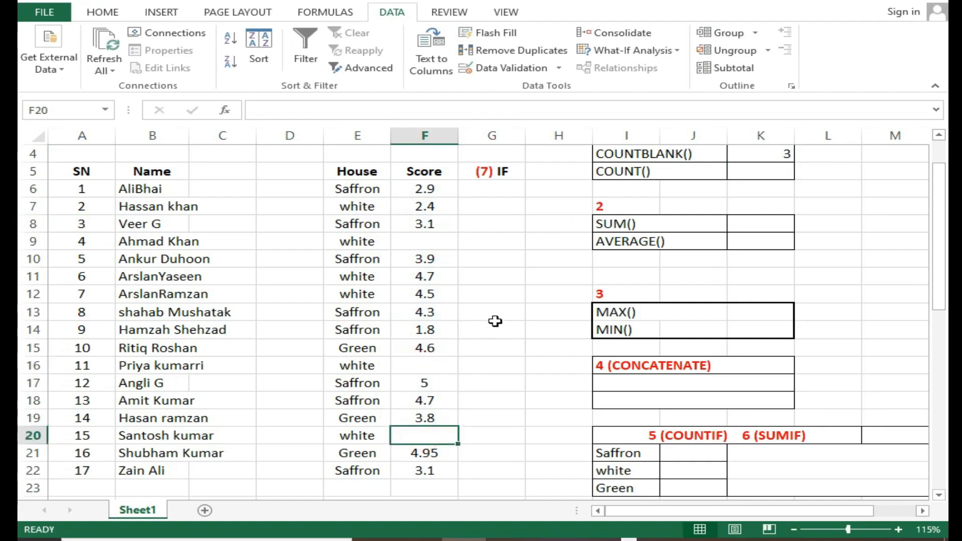
Count the numeric scores in K5 with the formula =COUNT(F6:F22)
scroll(496, 322, up, 1)
double_click(744, 246)
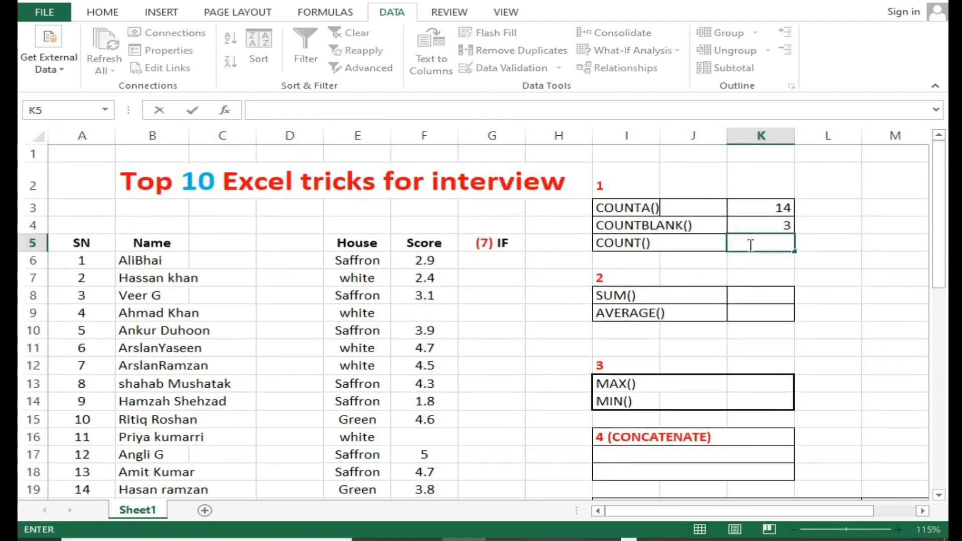
text(=coun)
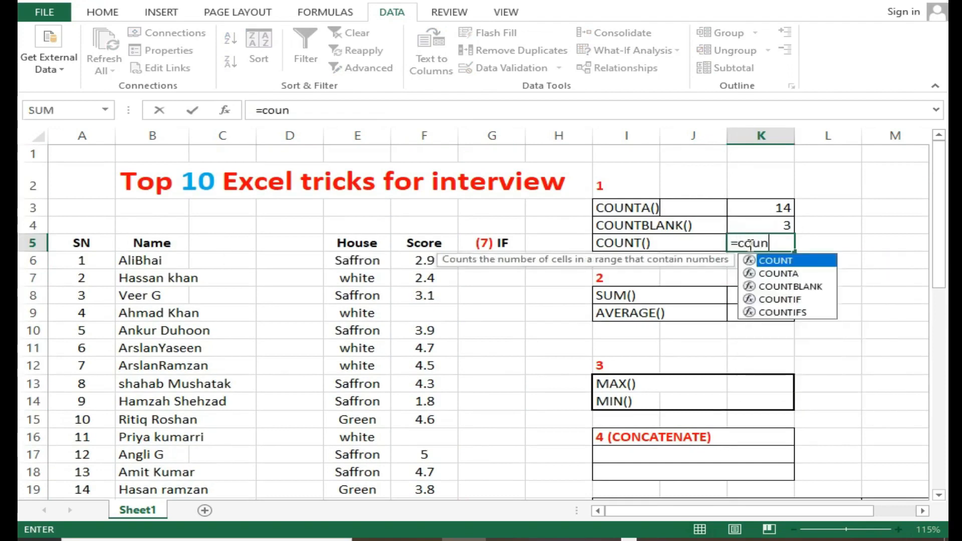
key(Tab)
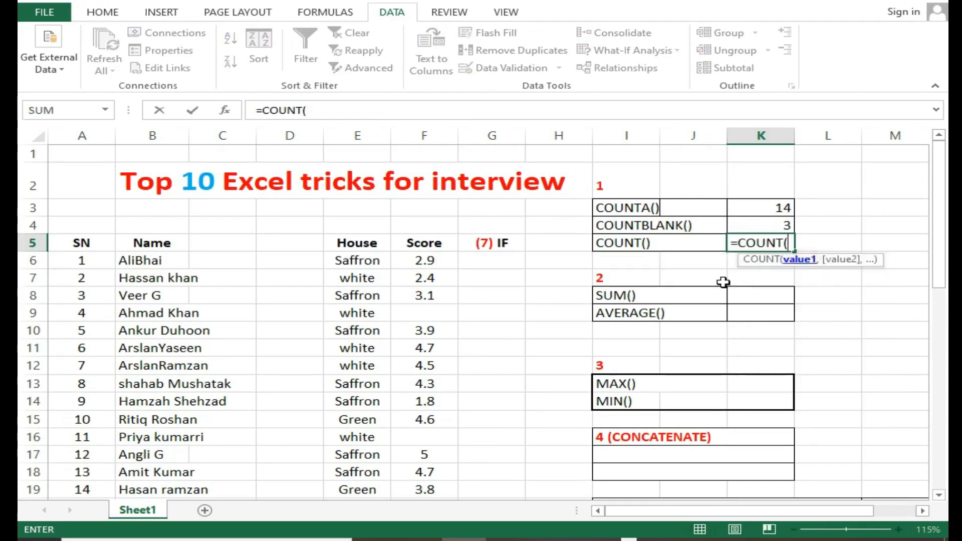
drag(429, 260, 452, 425)
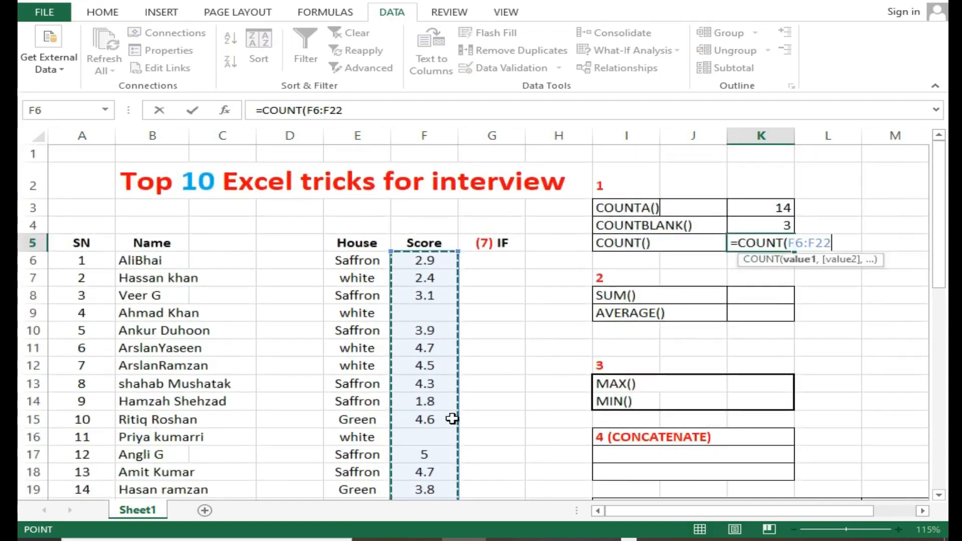
key(Return)
click(738, 243)
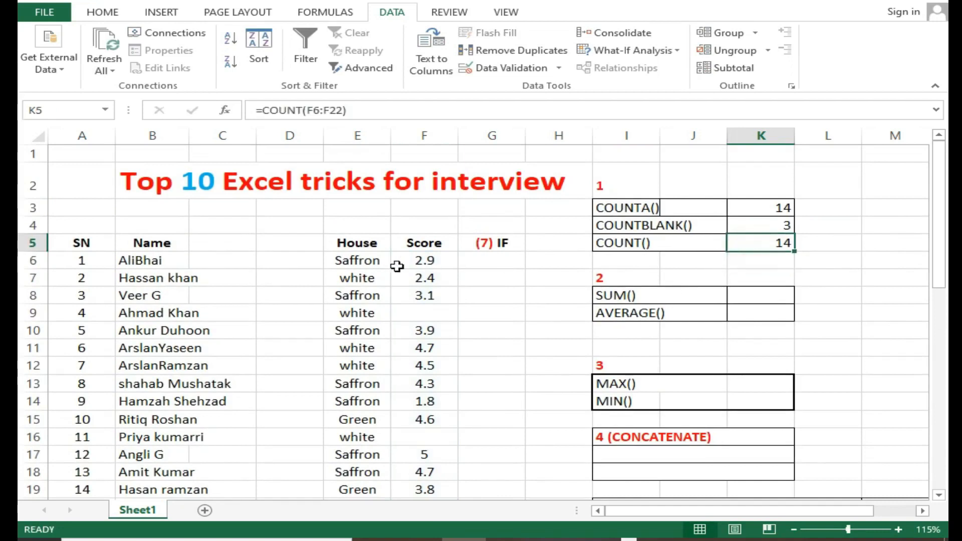
Enter x in the empty score cells F9, F16 and F20 and compare the three count results
click(414, 312)
text(x)
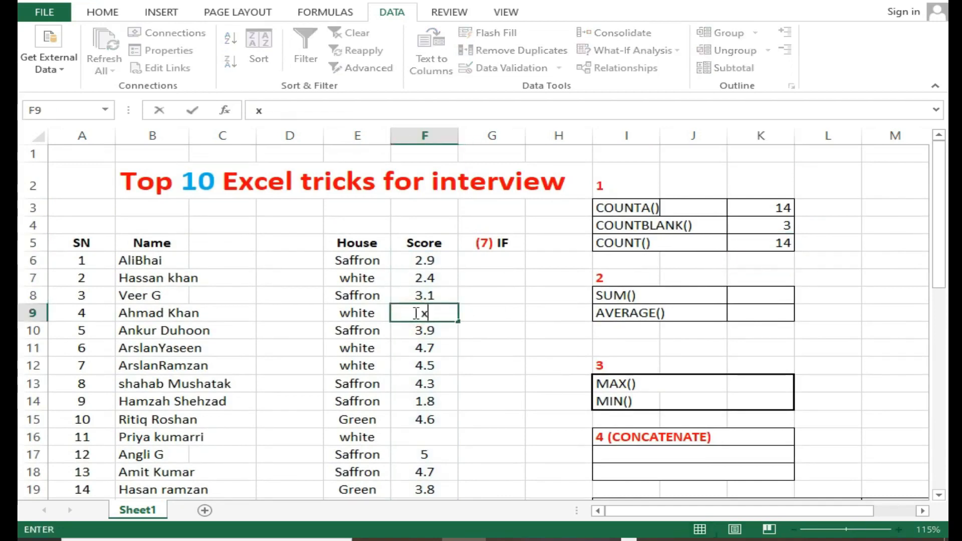
click(421, 437)
text(x)
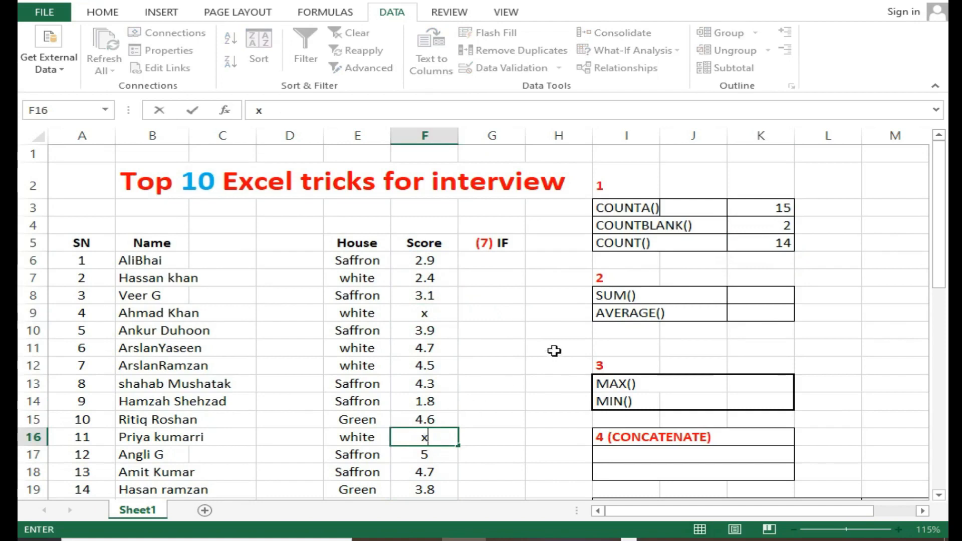
scroll(536, 358, down, 2)
click(436, 383)
text(x)
scroll(537, 335, up, 1)
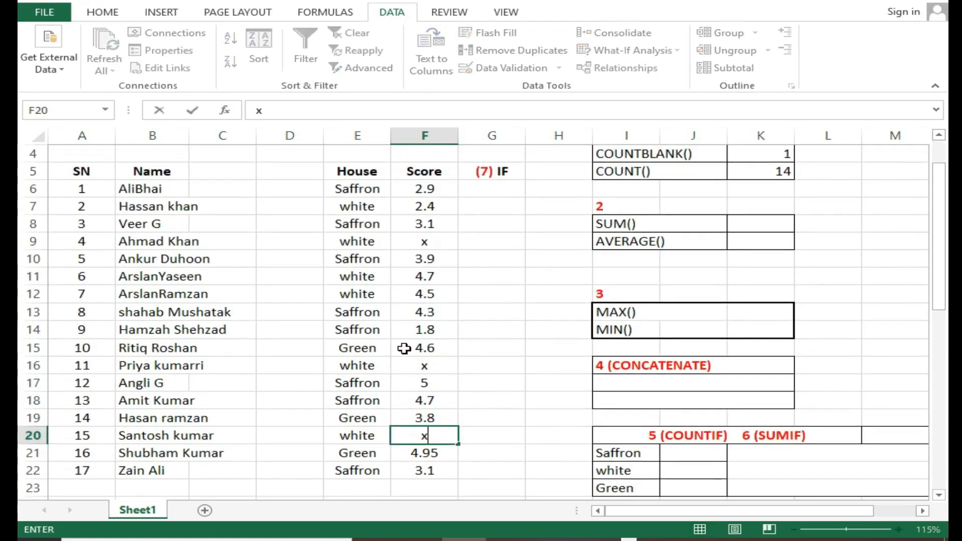
click(404, 346)
scroll(736, 274, up, 1)
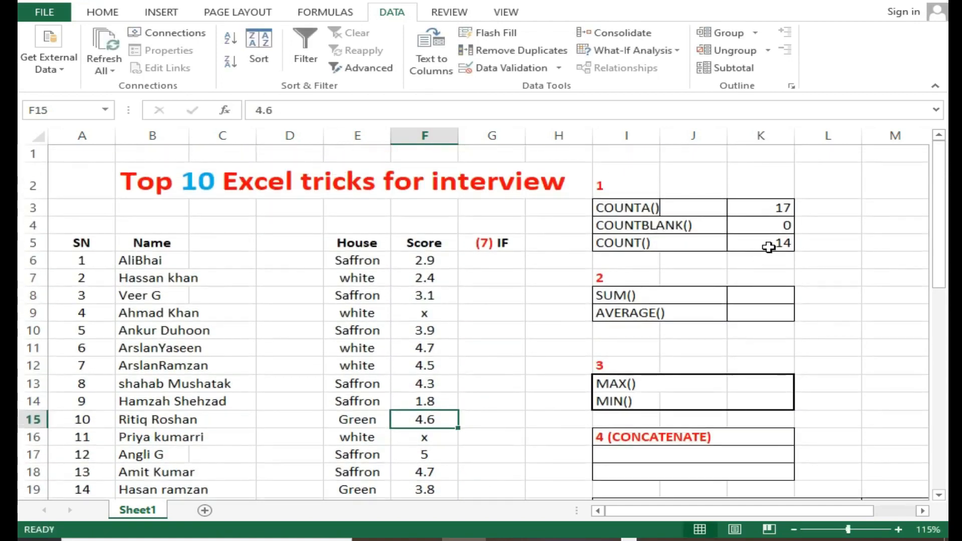
click(440, 312)
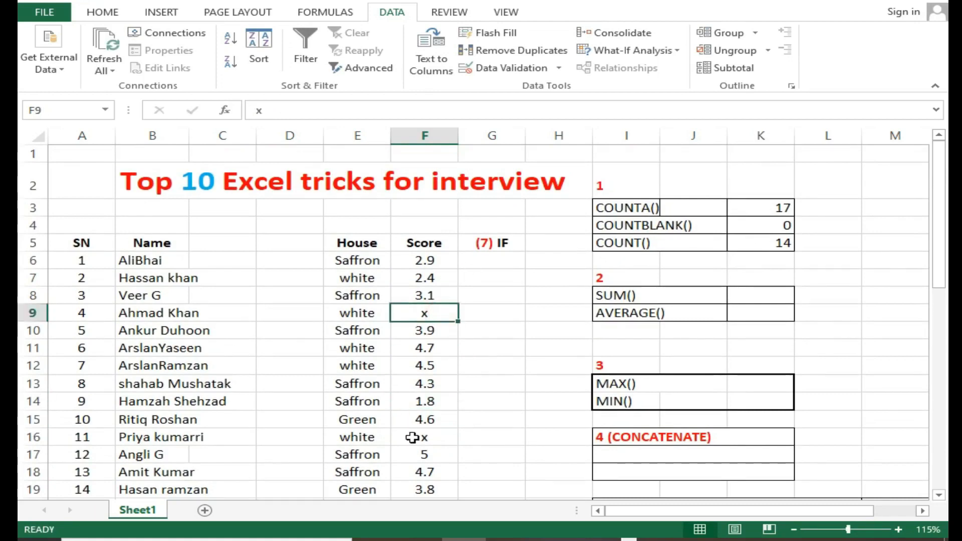
Compare the COUNTA and COUNT results with the x entries in score cells F9, F16 and F20
click(629, 213)
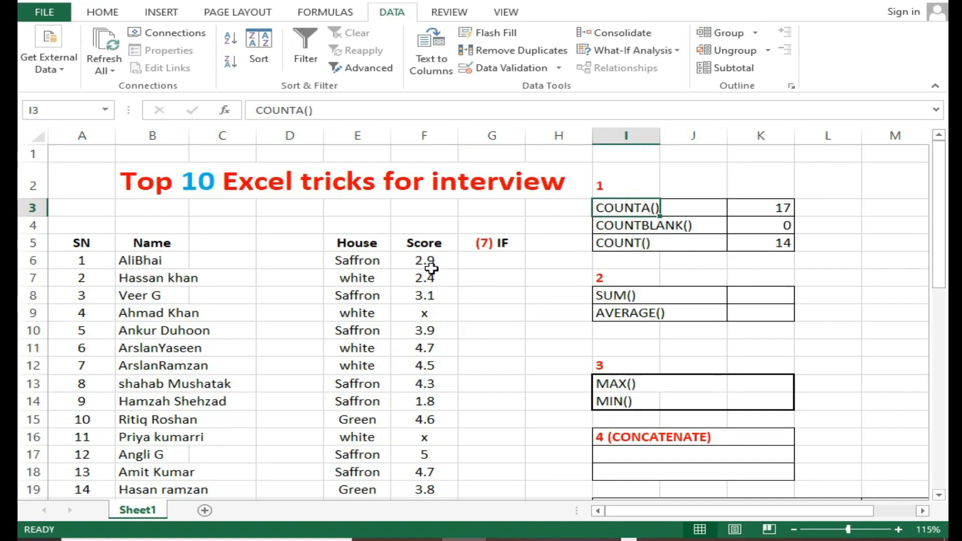
drag(426, 312, 416, 471)
click(689, 242)
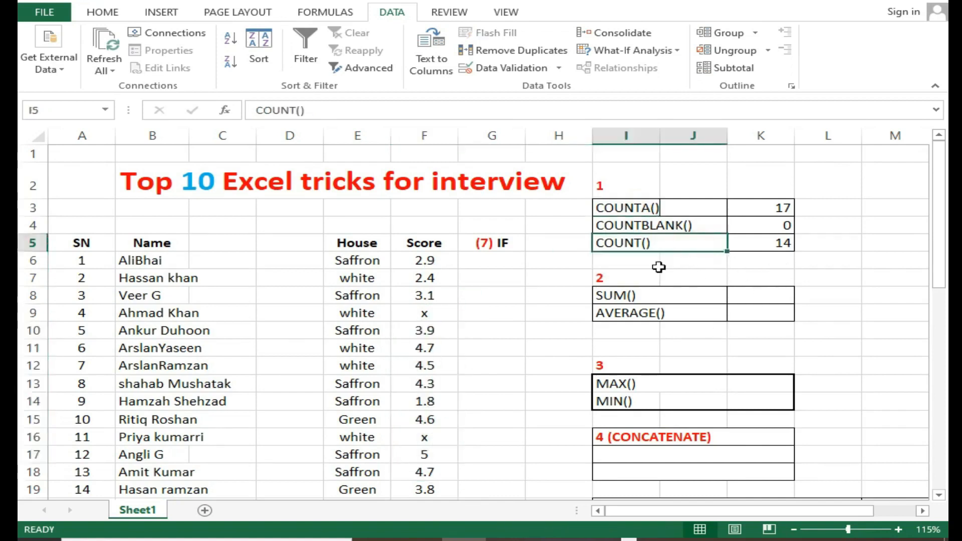
click(430, 310)
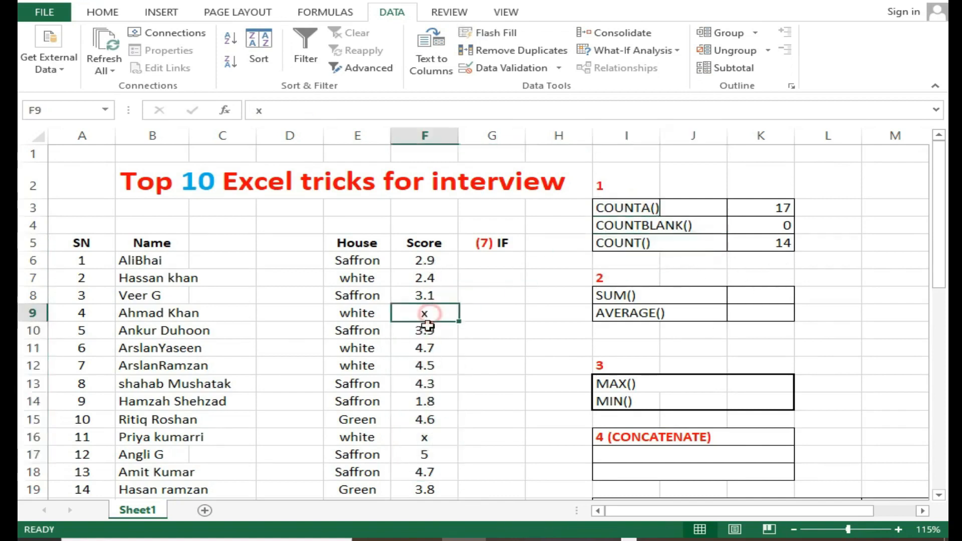
click(423, 437)
scroll(420, 440, down, 1)
click(422, 440)
scroll(709, 280, up, 1)
click(775, 245)
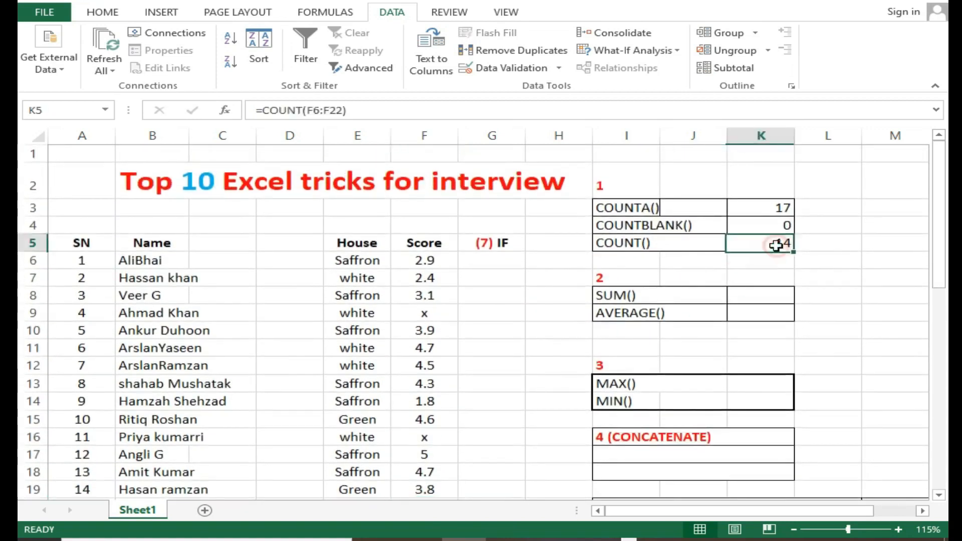
Replace the x in score cell F9 with 5 to test how COUNT treats a number
double_click(428, 313)
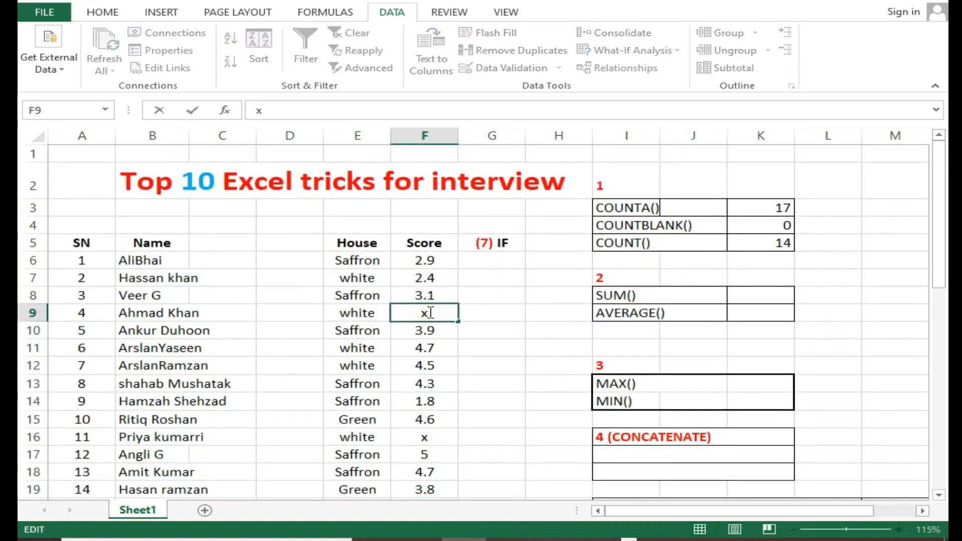
text(5)
click(424, 349)
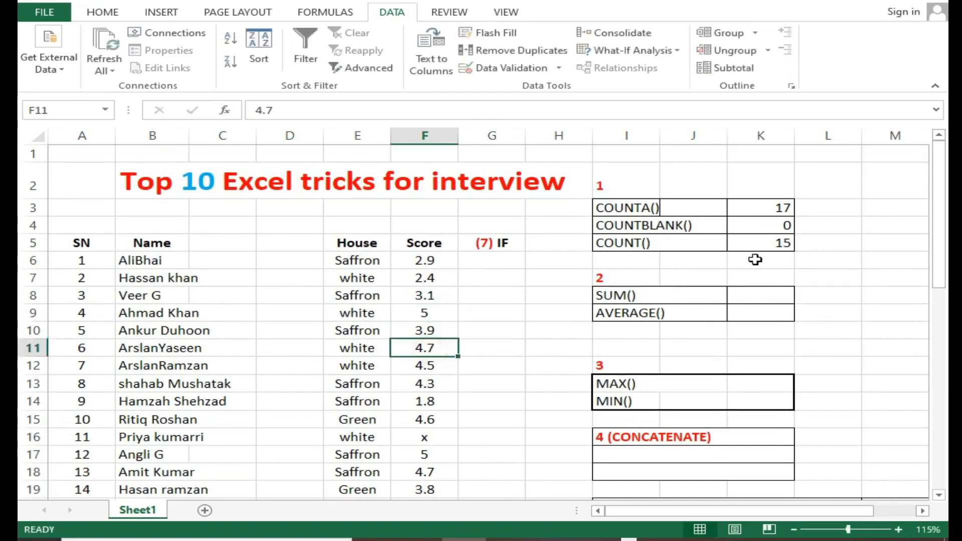
Clear the entries from score cells F9, F16 and F20
click(452, 309)
key(Delete)
click(422, 432)
key(Delete)
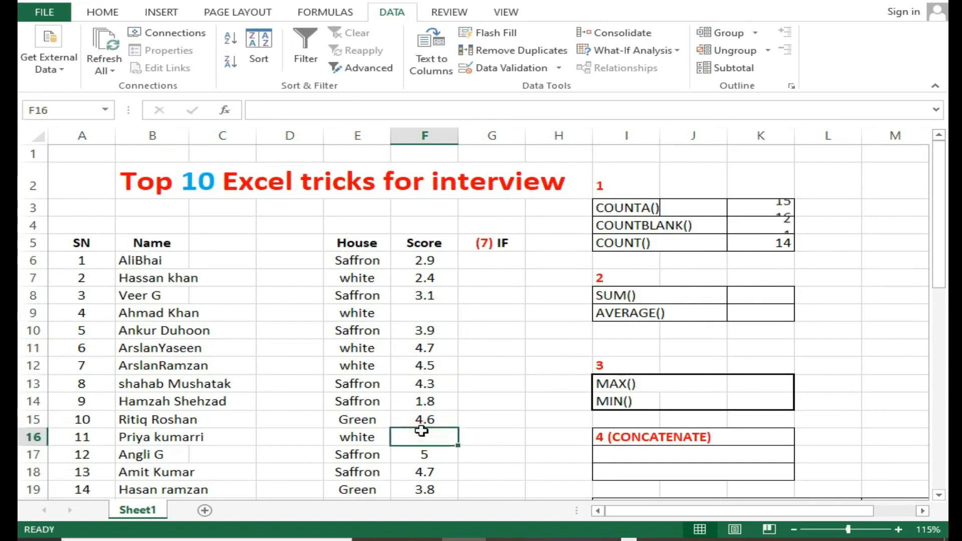
scroll(422, 432, down, 2)
click(439, 379)
key(Delete)
scroll(446, 361, up, 2)
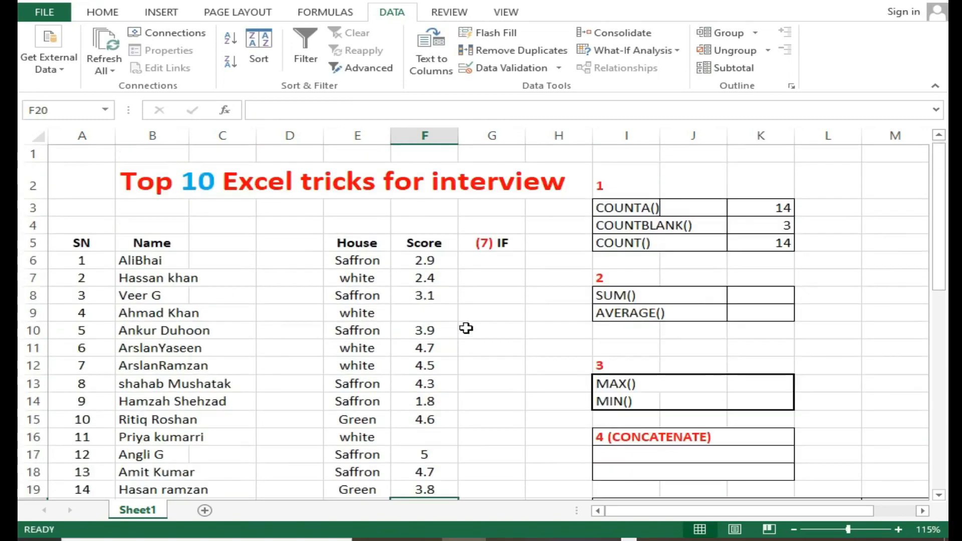
Total the scores in K8 with the formula =SUM(F6:F22) and reduce the sheet zoom to 110%
click(752, 293)
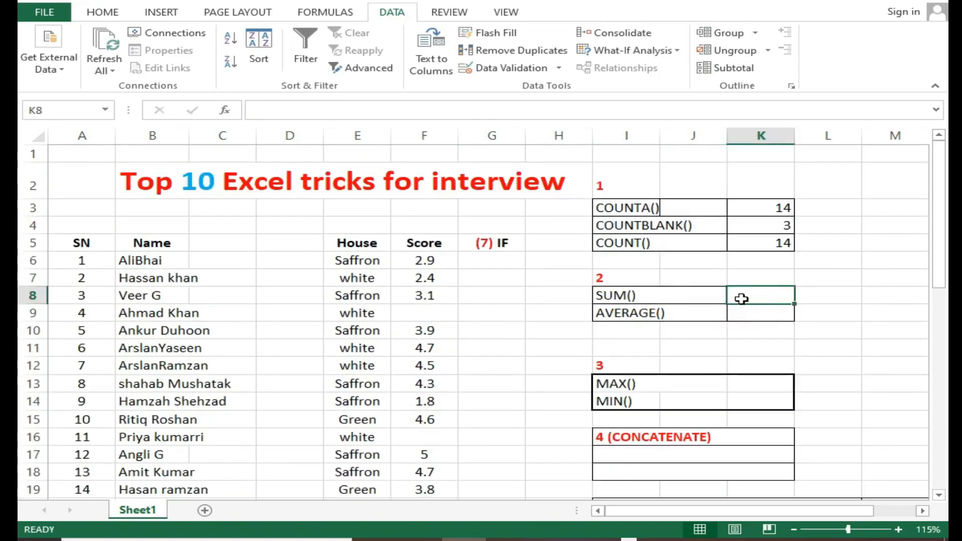
double_click(757, 301)
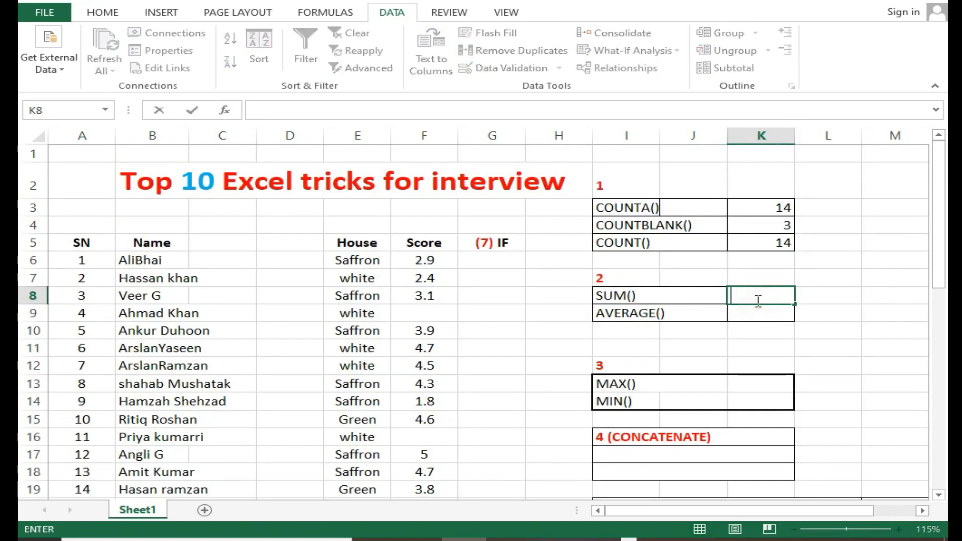
text(=sum)
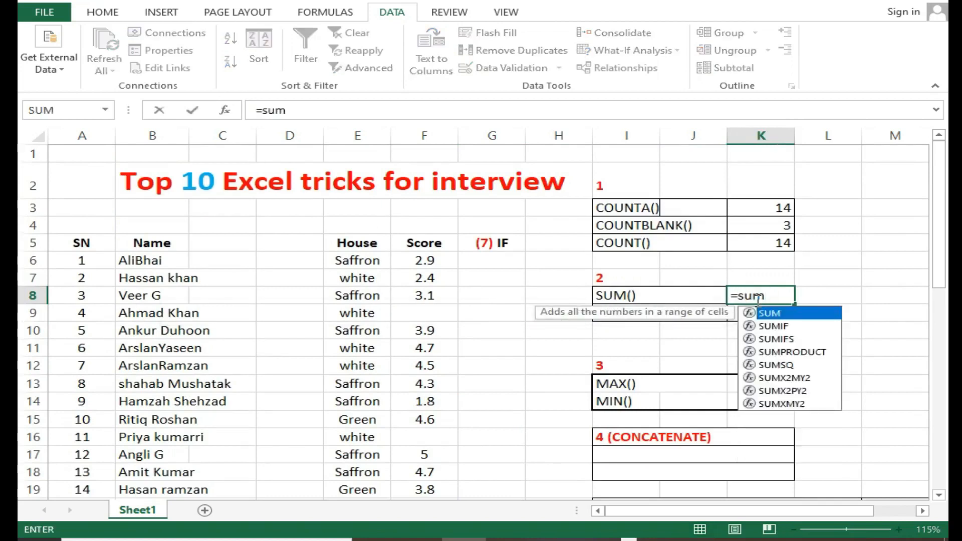
double_click(839, 313)
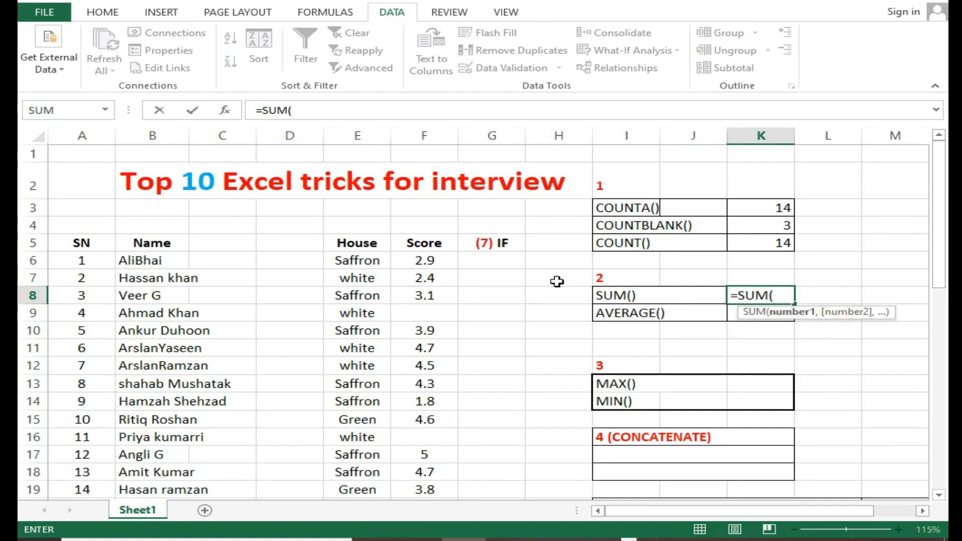
drag(424, 252, 430, 432)
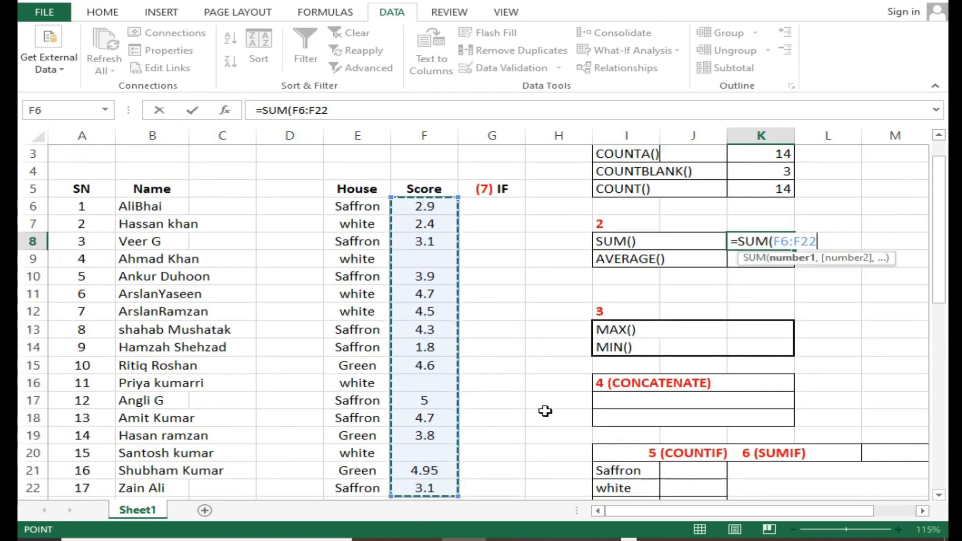
key(Return)
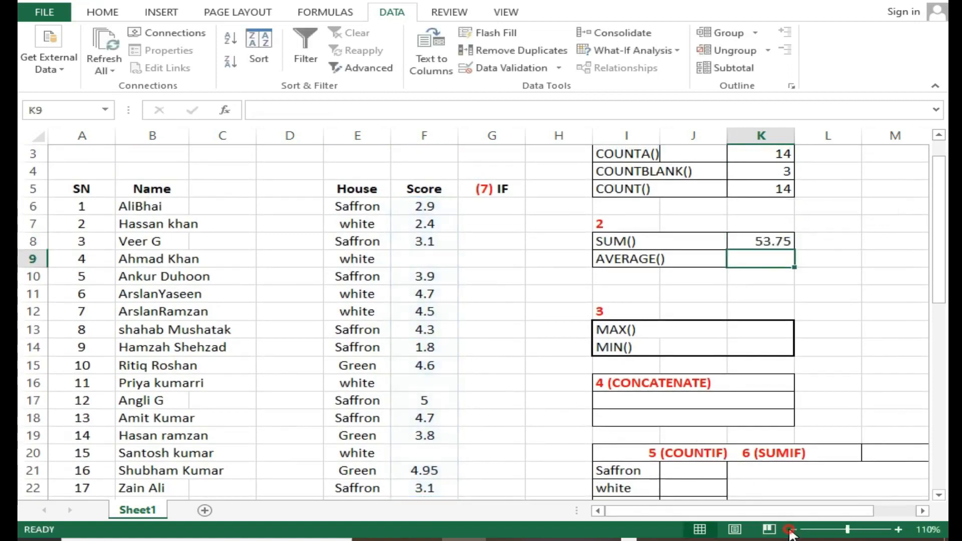
click(794, 530)
click(721, 235)
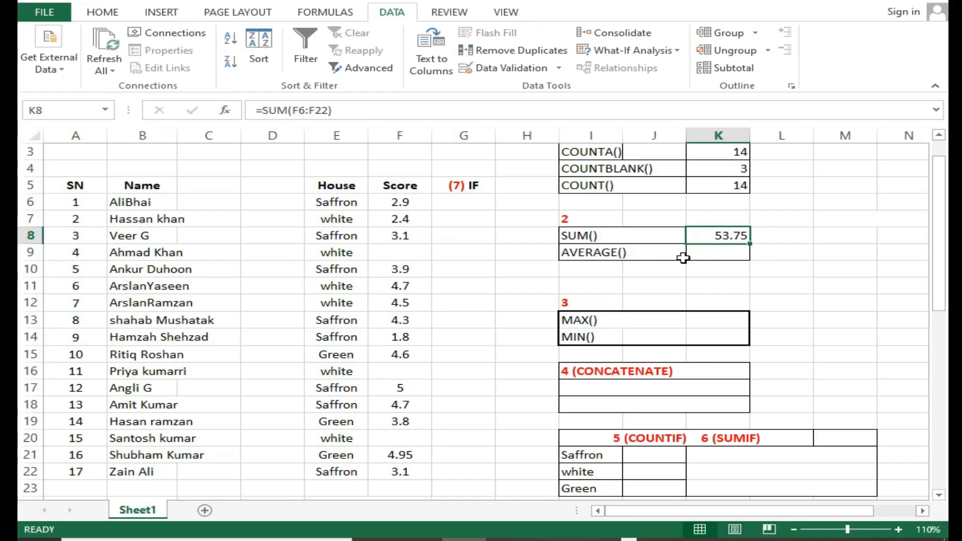
Calculate the average score in K9 with the formula =AVERAGE(F6:F22)
click(716, 256)
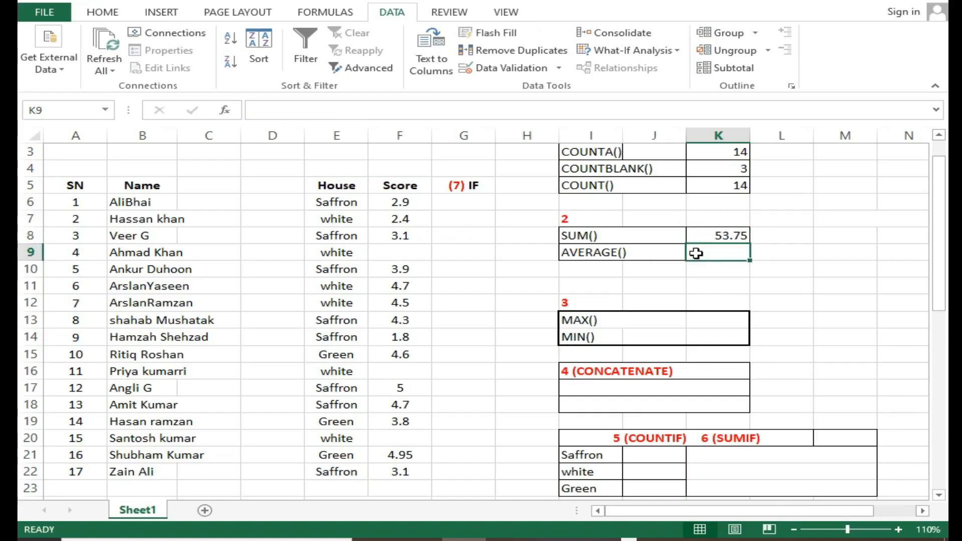
text(=av)
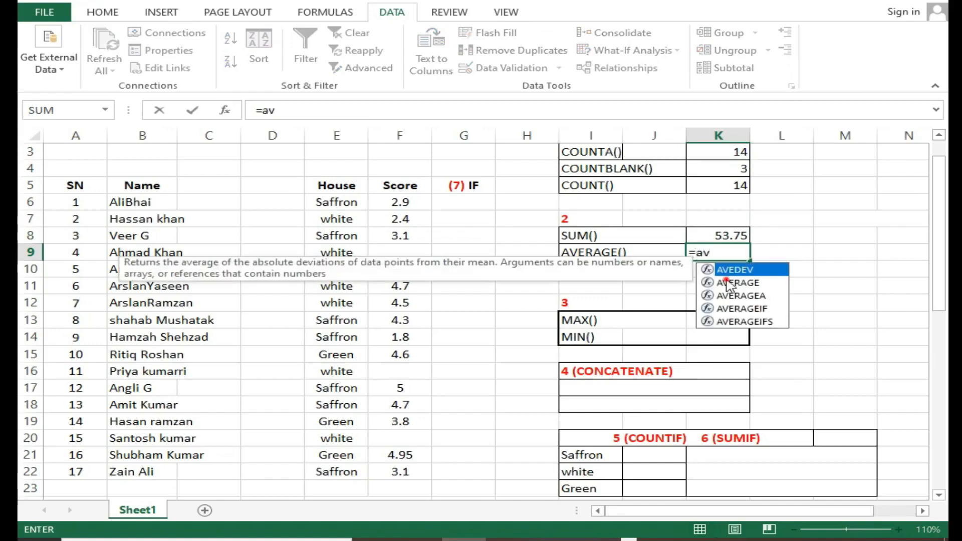
double_click(728, 284)
drag(377, 202, 401, 472)
key(Return)
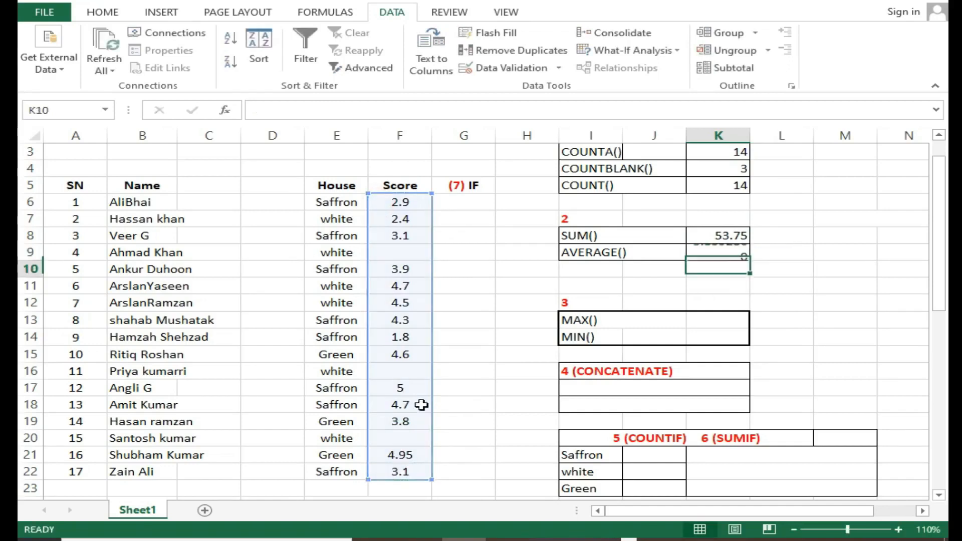
Format the average in K9 as a number with two decimal places
click(708, 255)
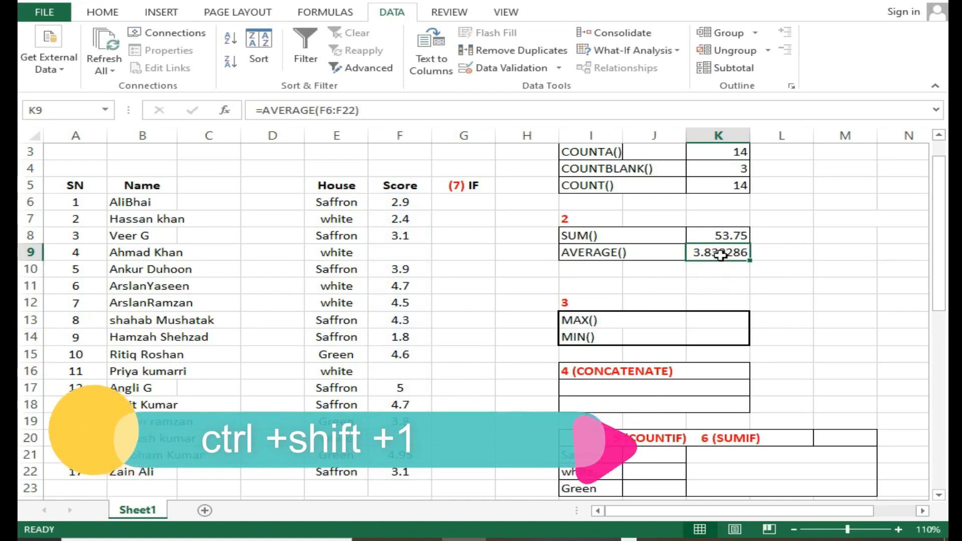
key(ctrl+shift+1)
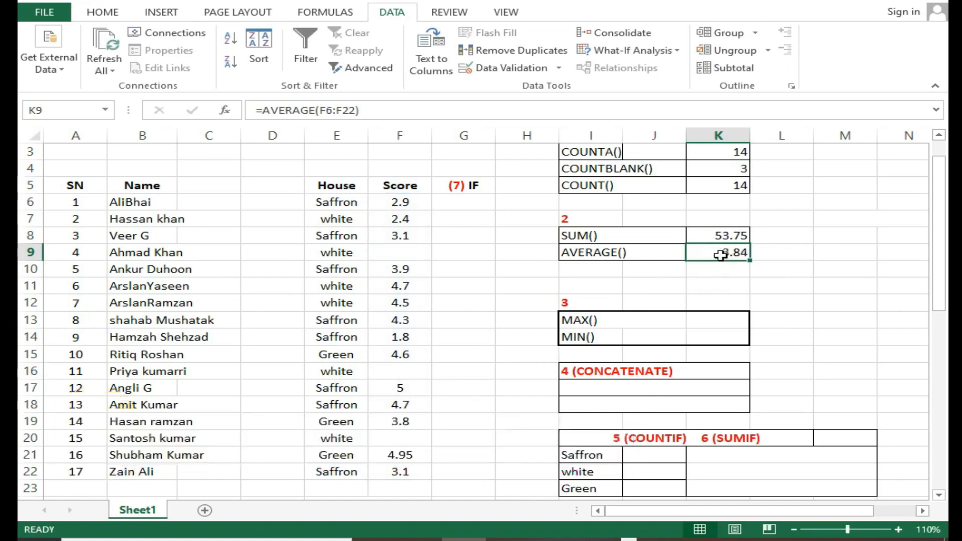
click(725, 282)
click(722, 253)
click(719, 268)
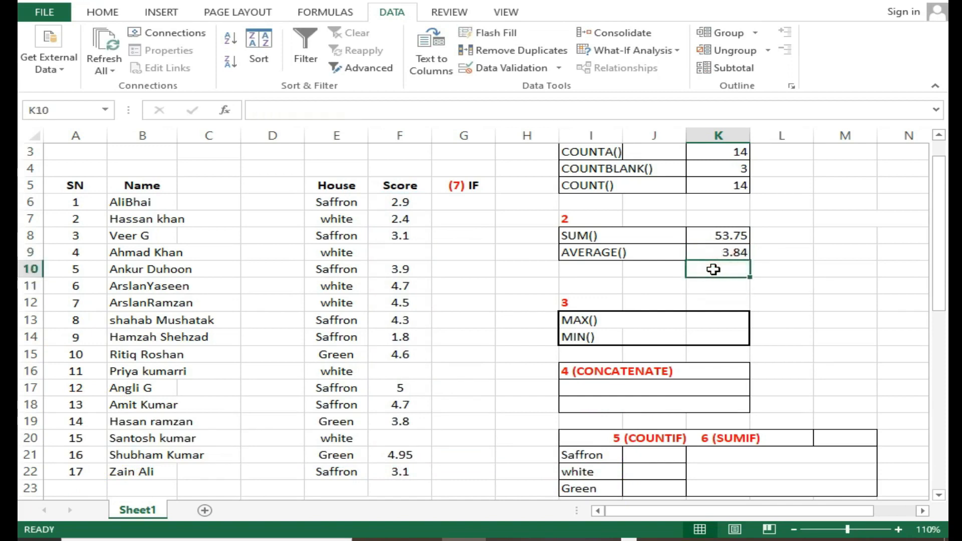
Find the highest score in K13 with =MAX(F6:F22) and check it against the matching record in row 17
click(698, 319)
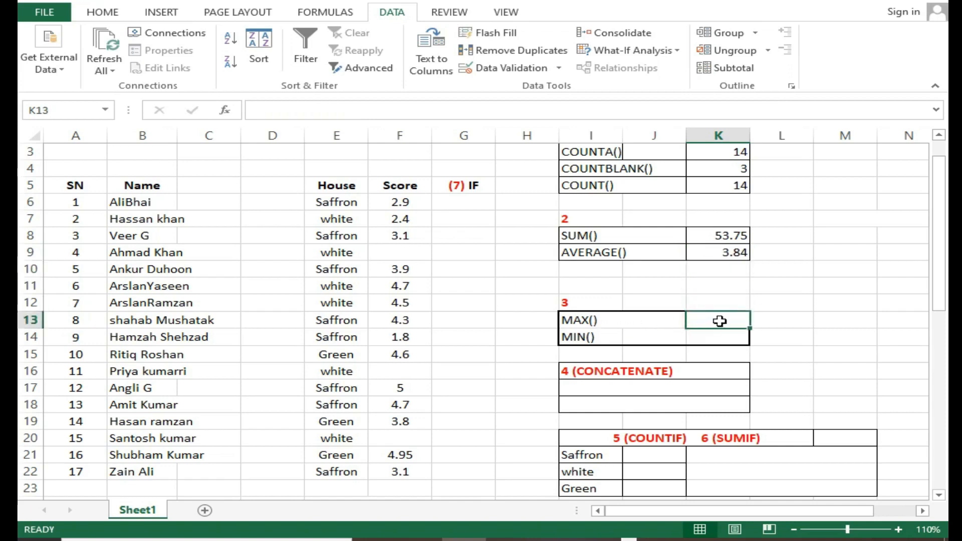
drag(406, 203, 396, 471)
click(696, 340)
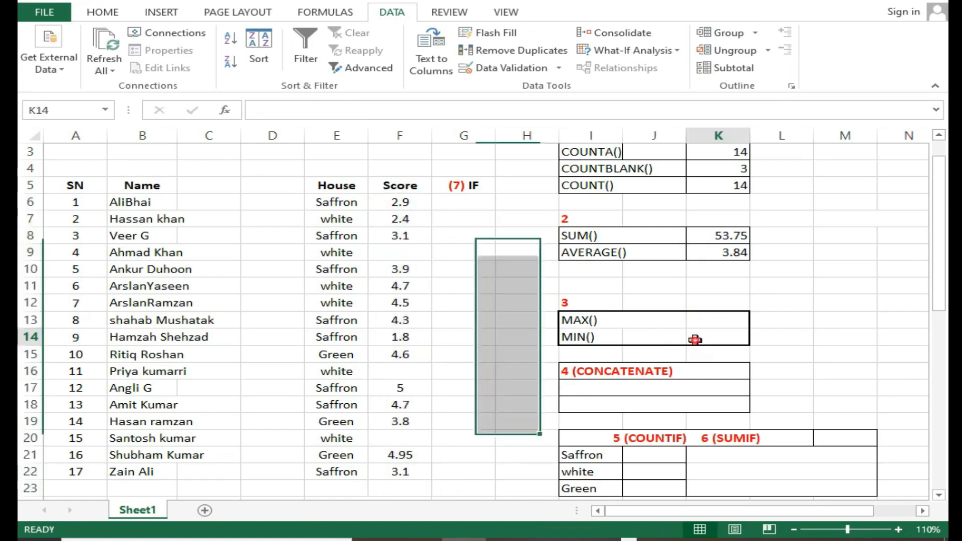
click(709, 324)
double_click(709, 323)
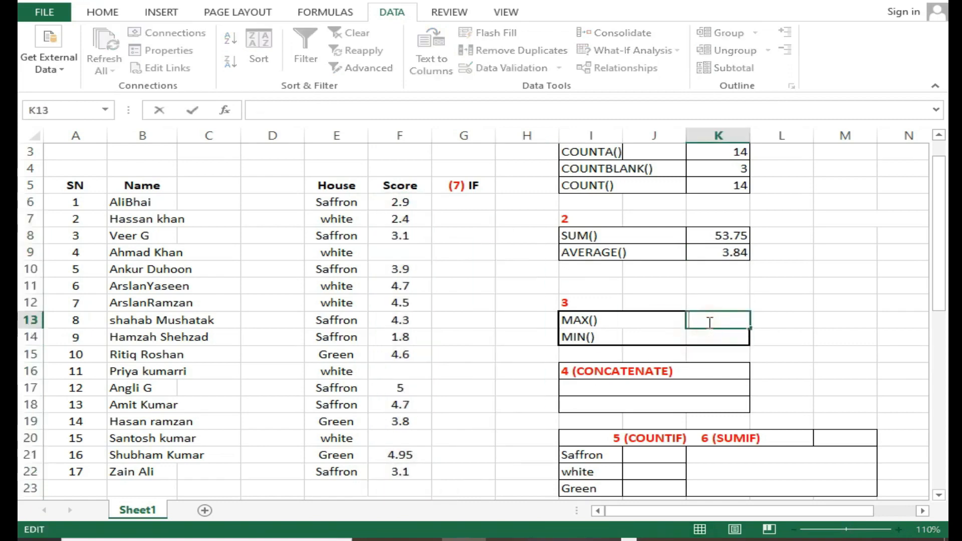
text(=max)
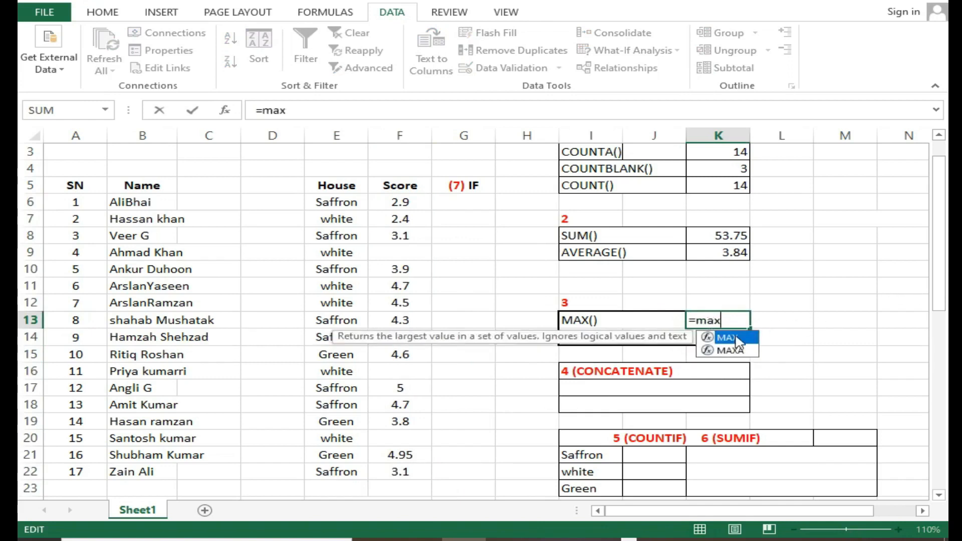
double_click(737, 338)
drag(400, 202, 400, 474)
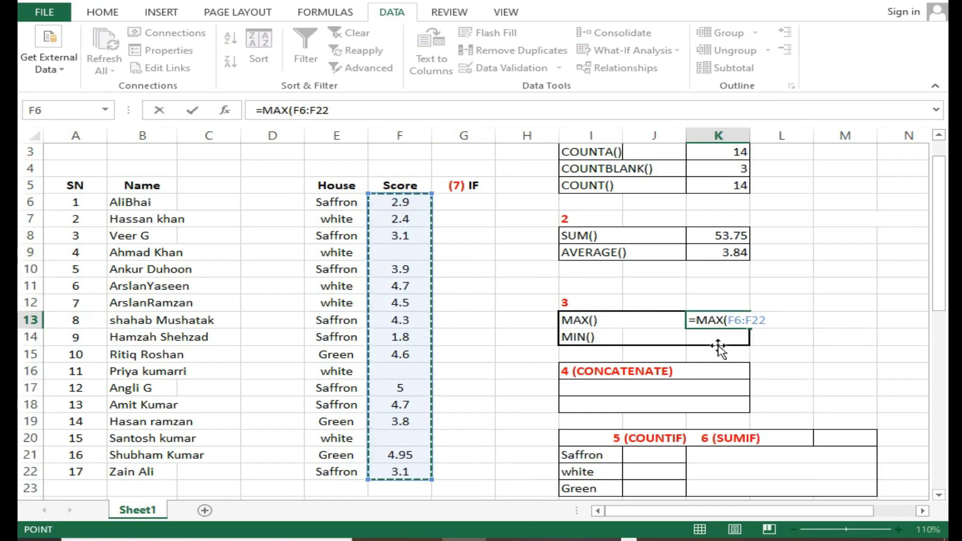
key(Return)
key(Up)
drag(399, 390, 162, 389)
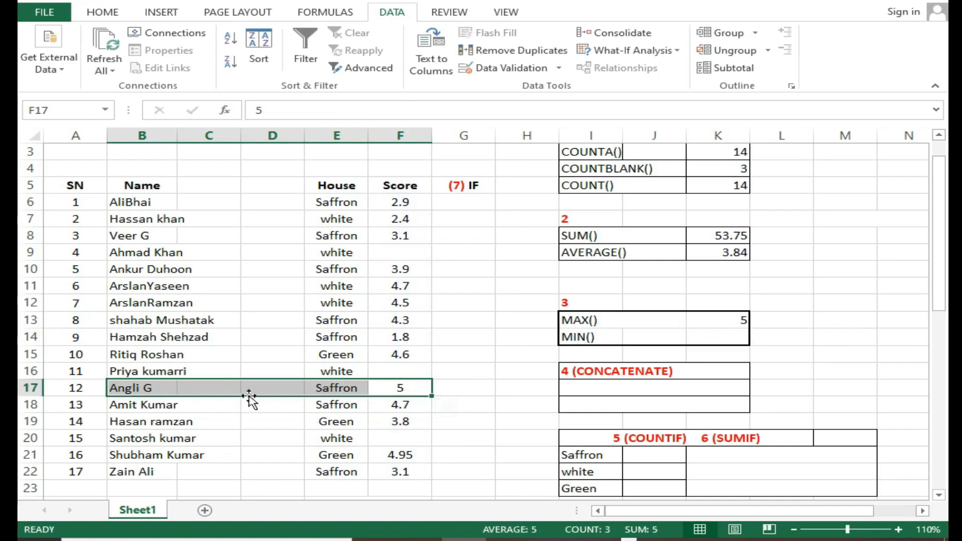
Find the lowest score in K14 with =MIN(F6:F22) and check it against the matching record in row 14
click(711, 341)
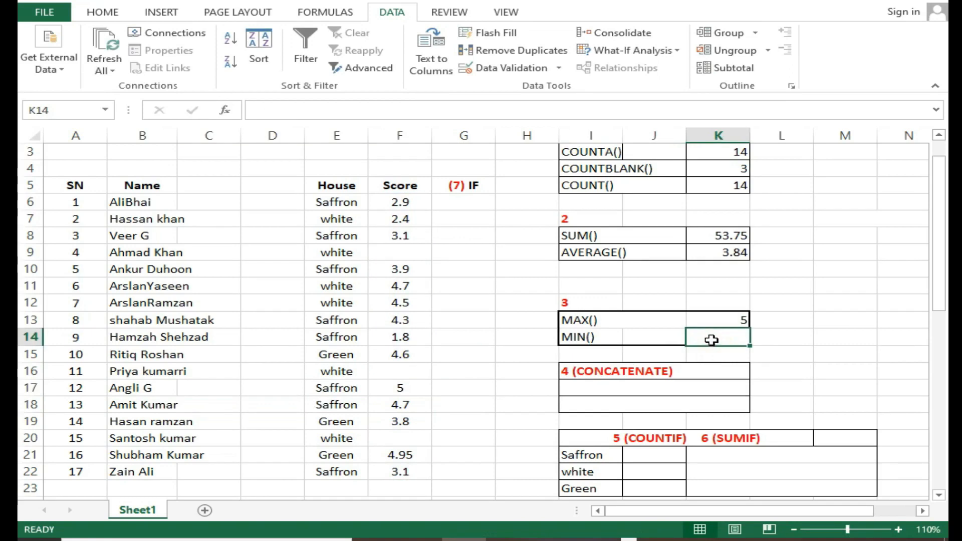
double_click(713, 340)
text(=min)
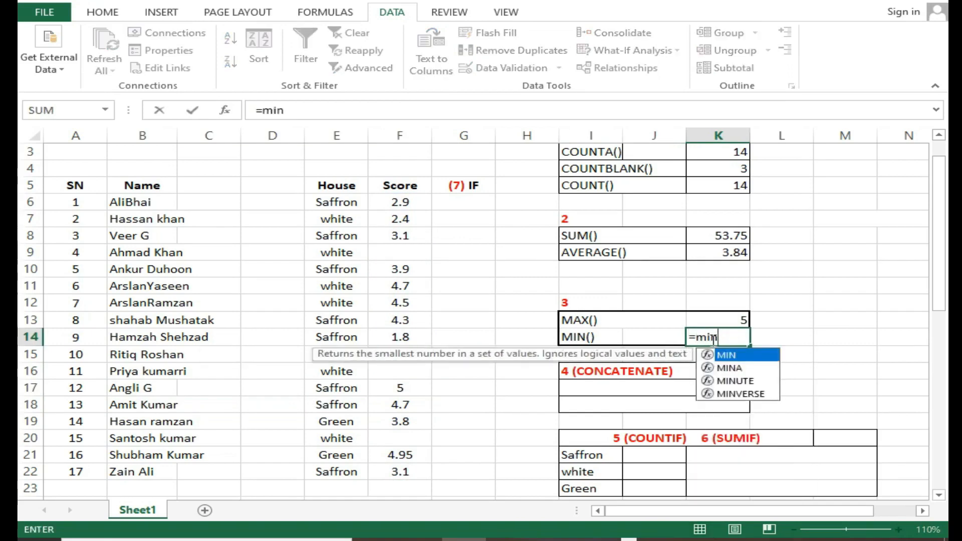
double_click(722, 356)
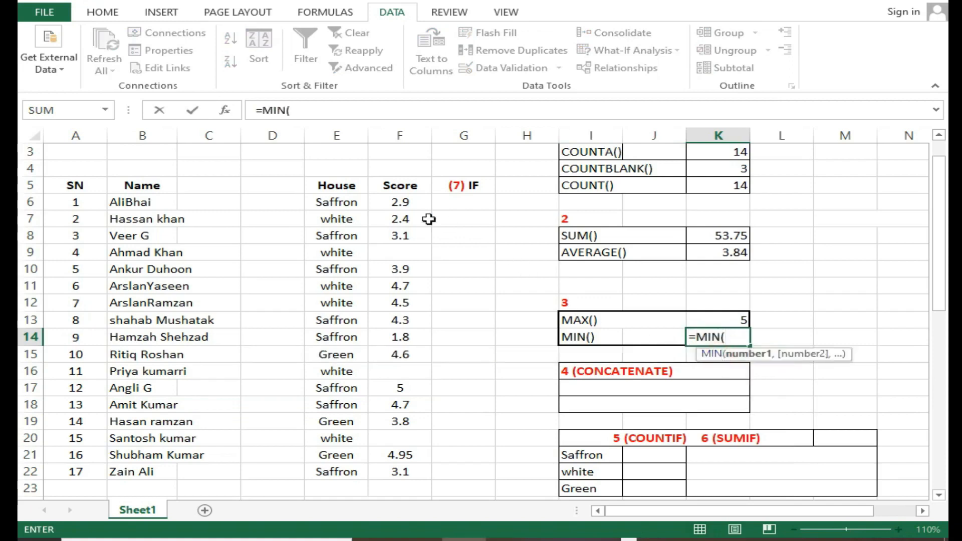
drag(410, 203, 399, 472)
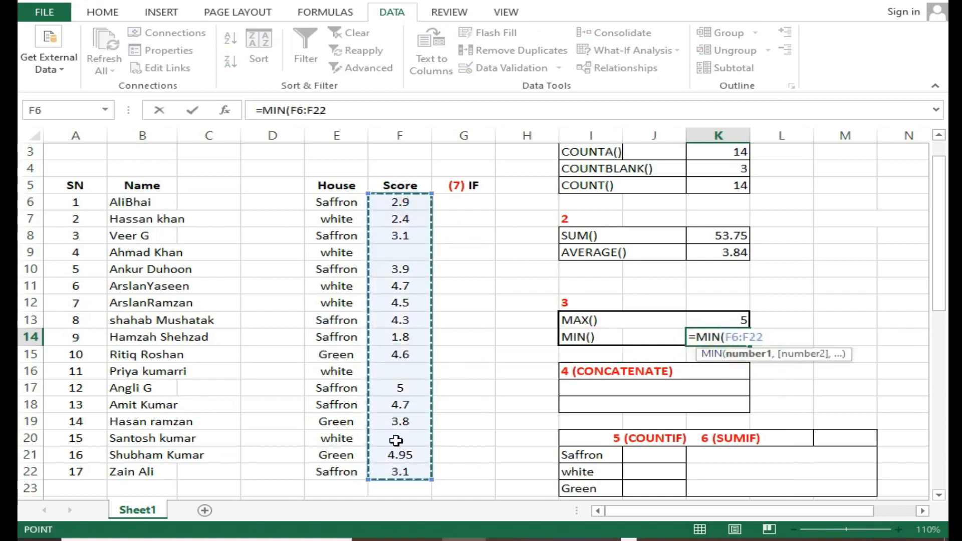
key(Return)
click(735, 339)
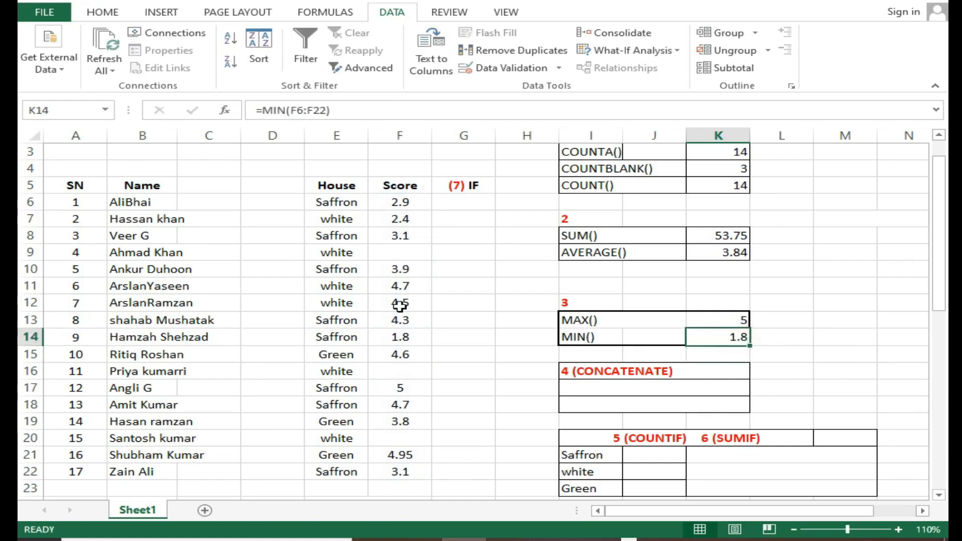
drag(395, 339, 157, 335)
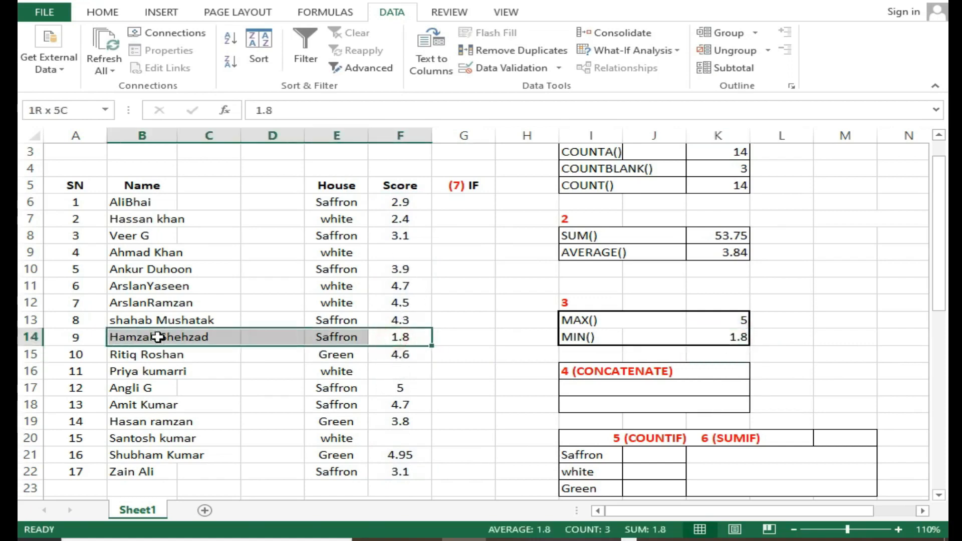
click(711, 335)
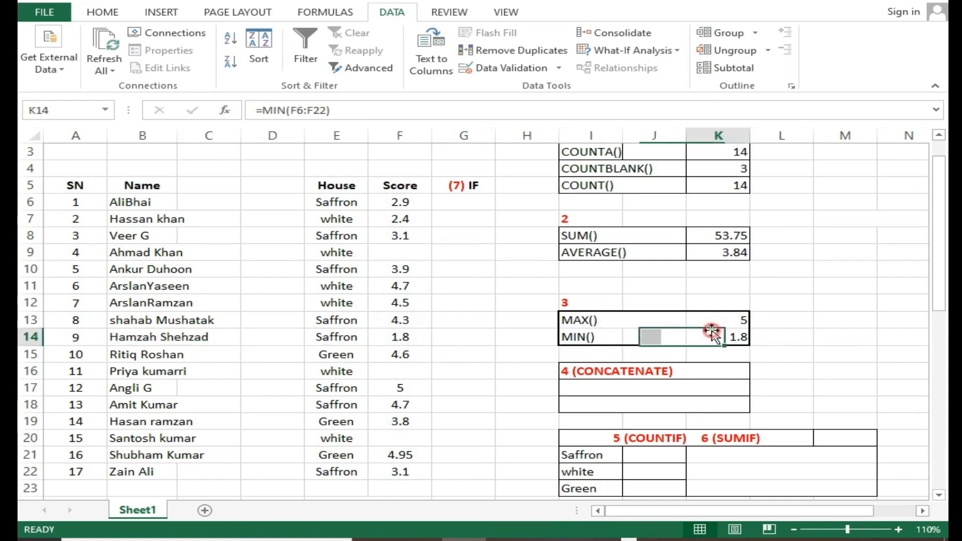
click(715, 324)
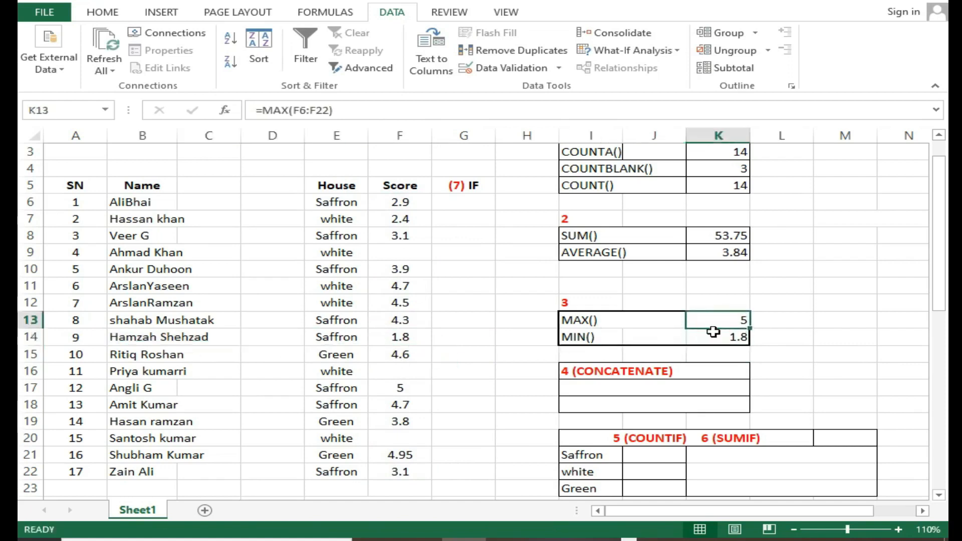
Examine the CONCATENATE section in I16:K18 and the name and score cells in row 12
click(617, 384)
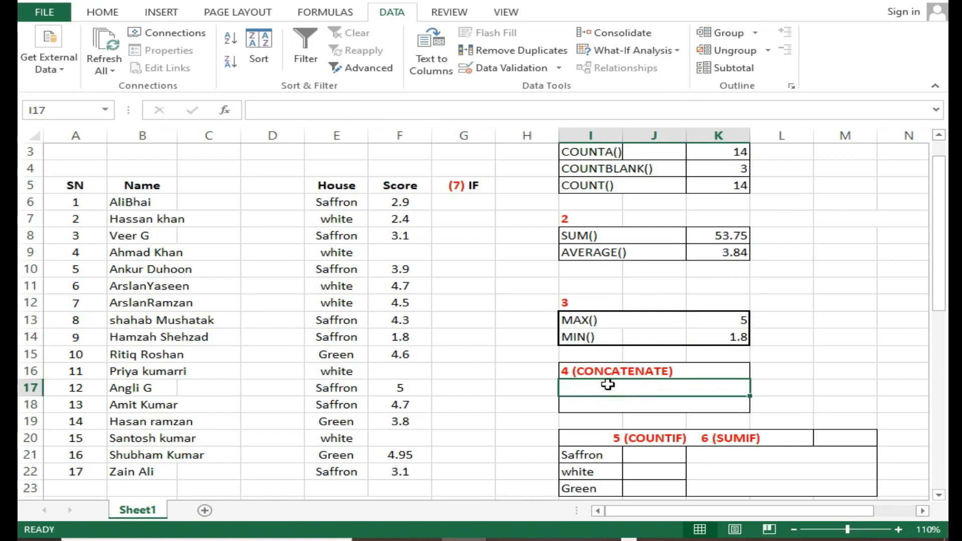
click(609, 371)
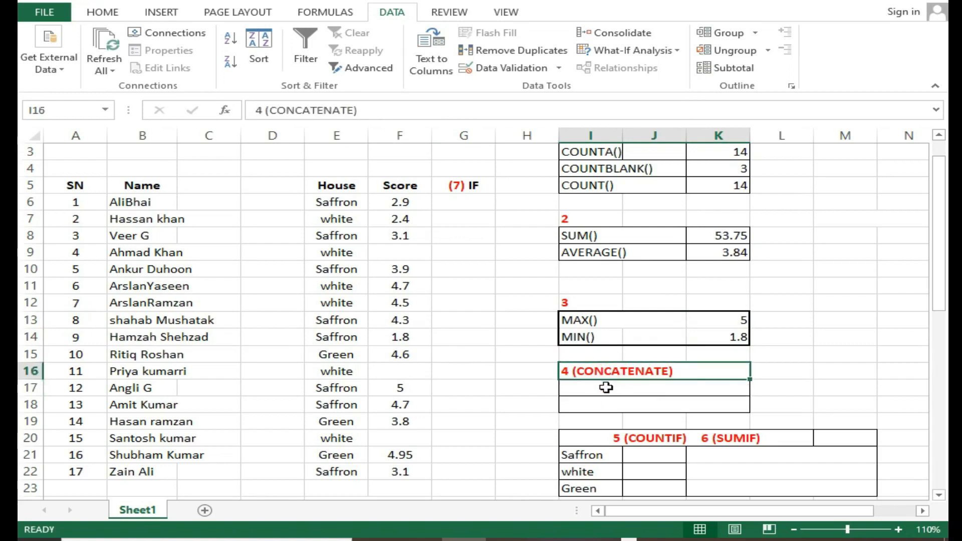
click(607, 388)
click(167, 302)
click(372, 303)
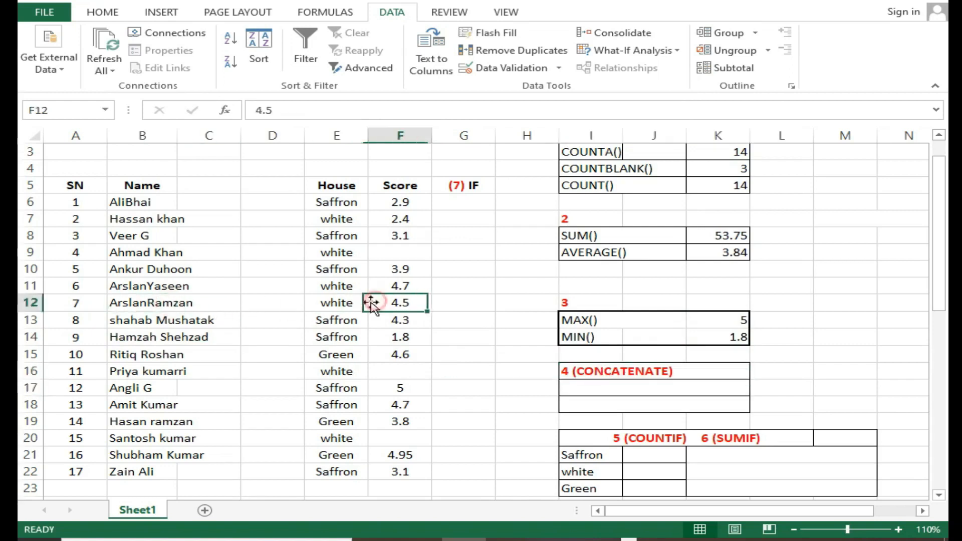
click(167, 300)
drag(306, 301, 396, 303)
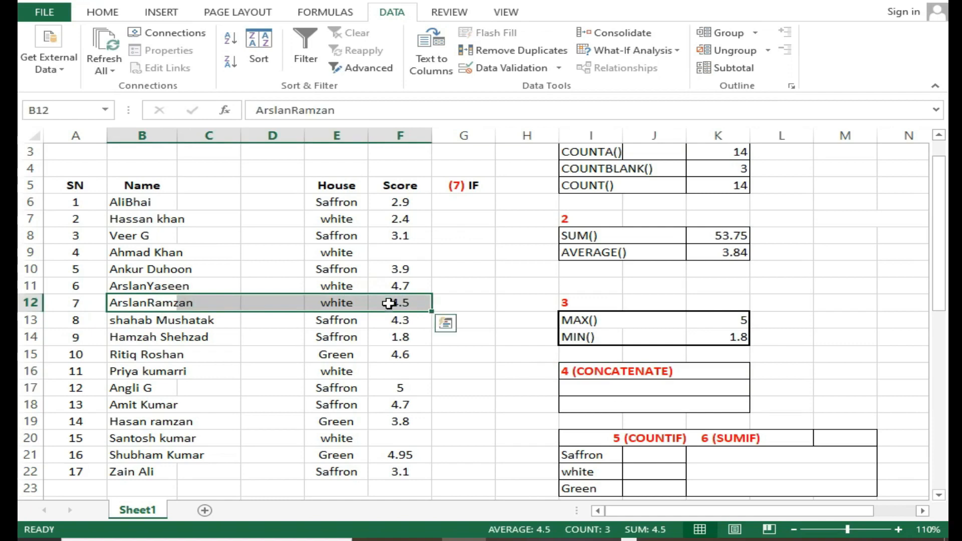
click(396, 336)
Join the name and score from row 7 in I17 with =CONCATENATE(B7,F7) and check the two source cells
click(601, 391)
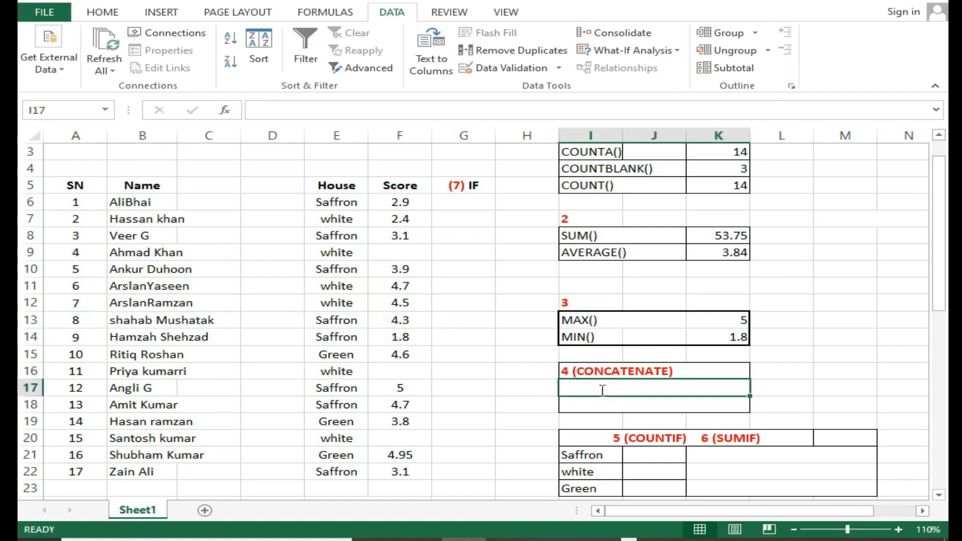
text(=con)
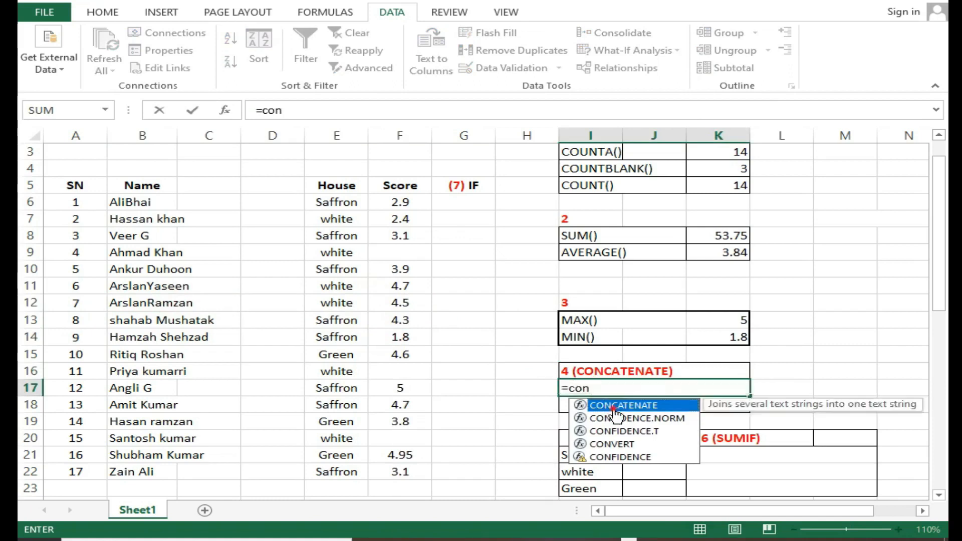
double_click(616, 406)
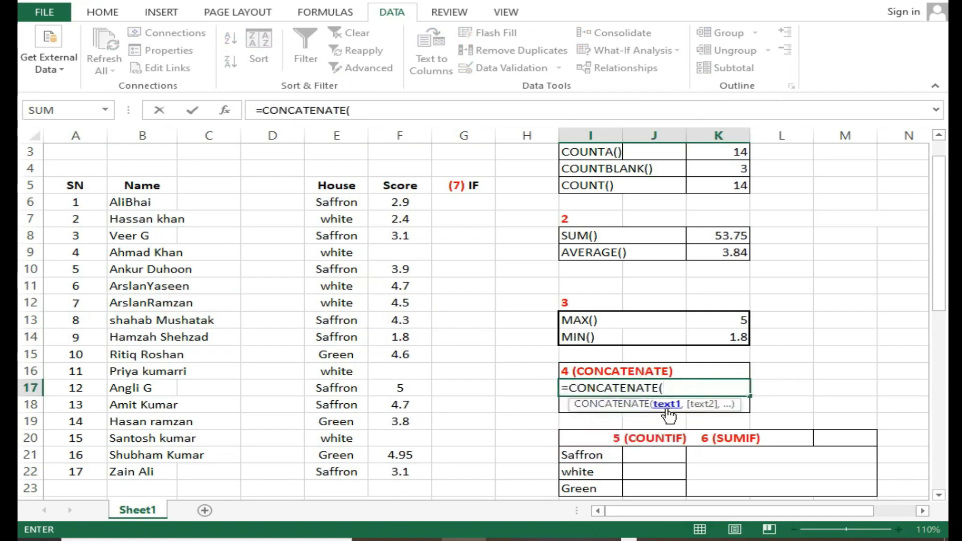
click(157, 215)
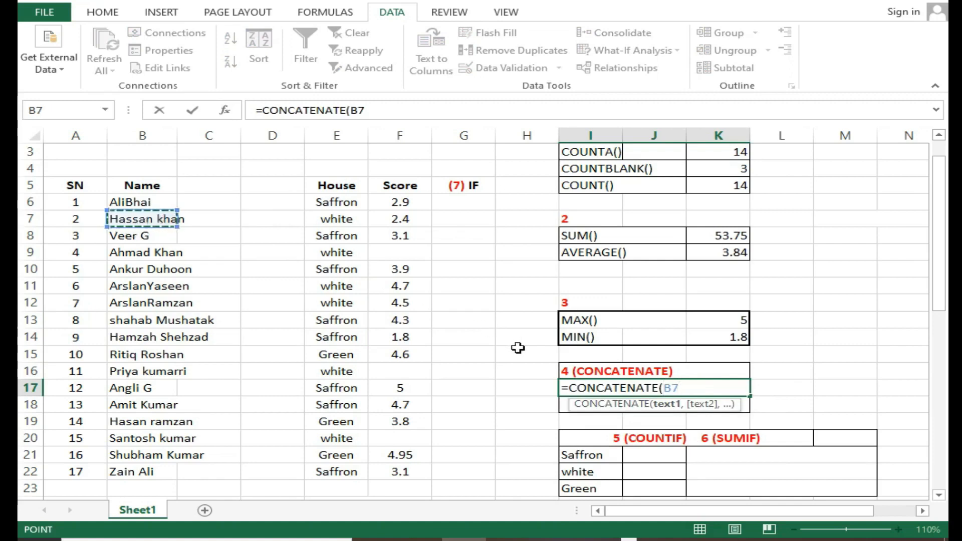
text(,)
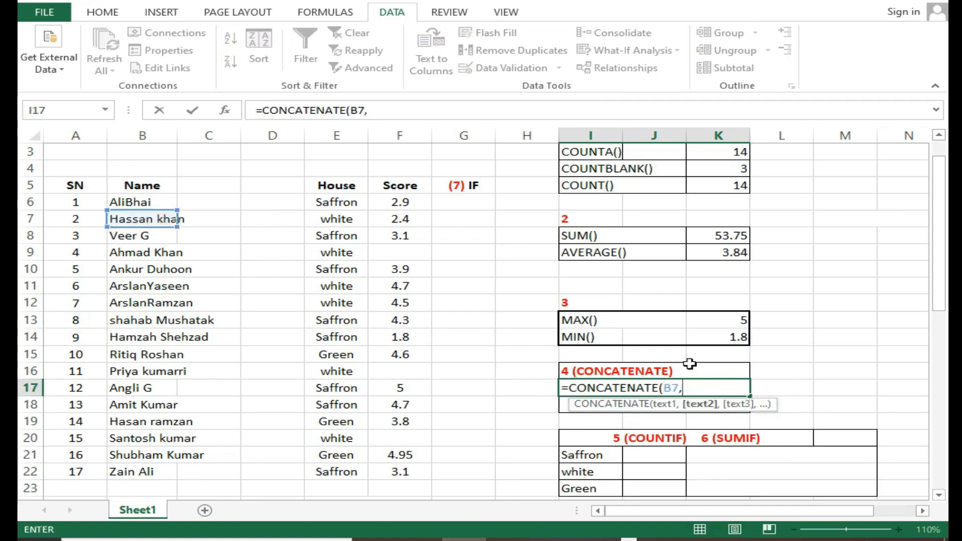
click(400, 221)
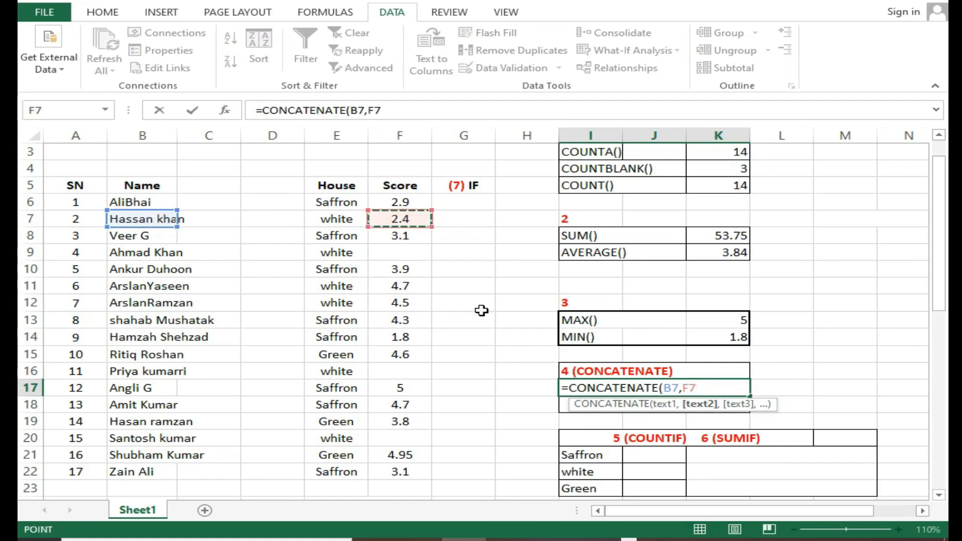
key(Return)
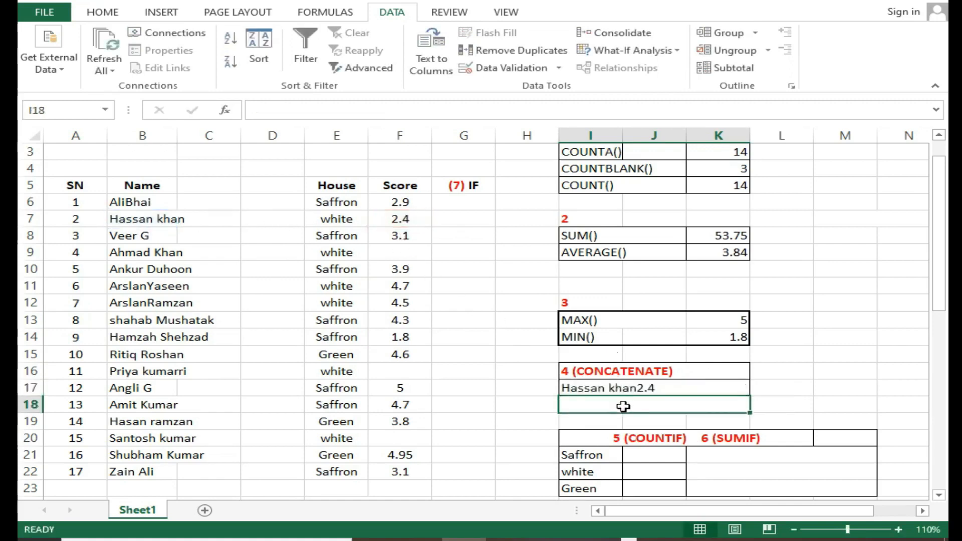
click(161, 229)
click(234, 219)
click(395, 230)
click(412, 220)
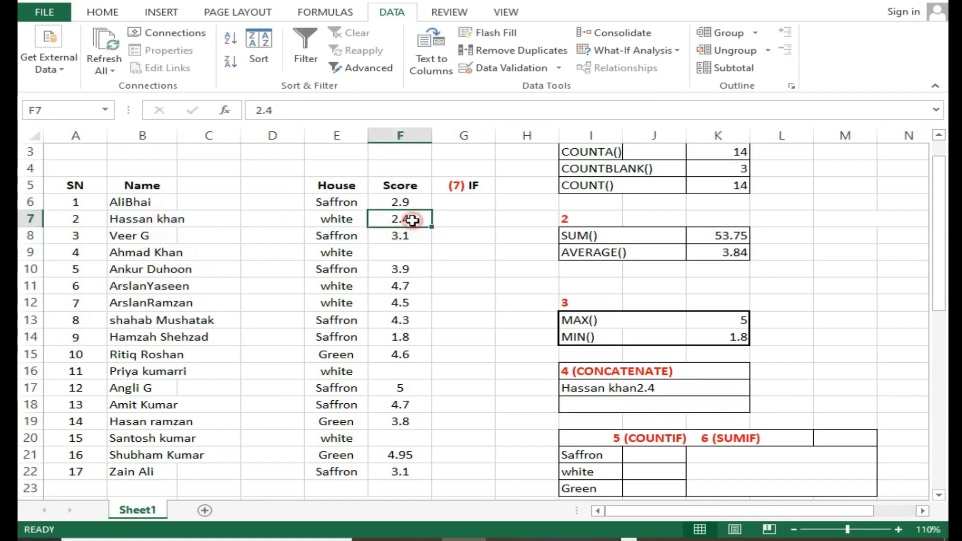
Join the row 7 name and score with a space between them in I18 using =CONCATENATE(B7," ",F7)
click(573, 401)
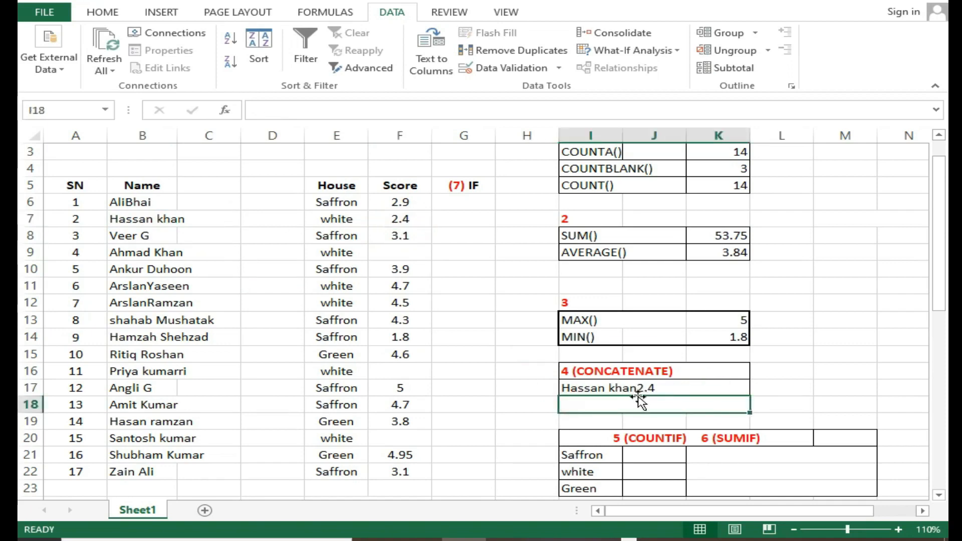
text(=)
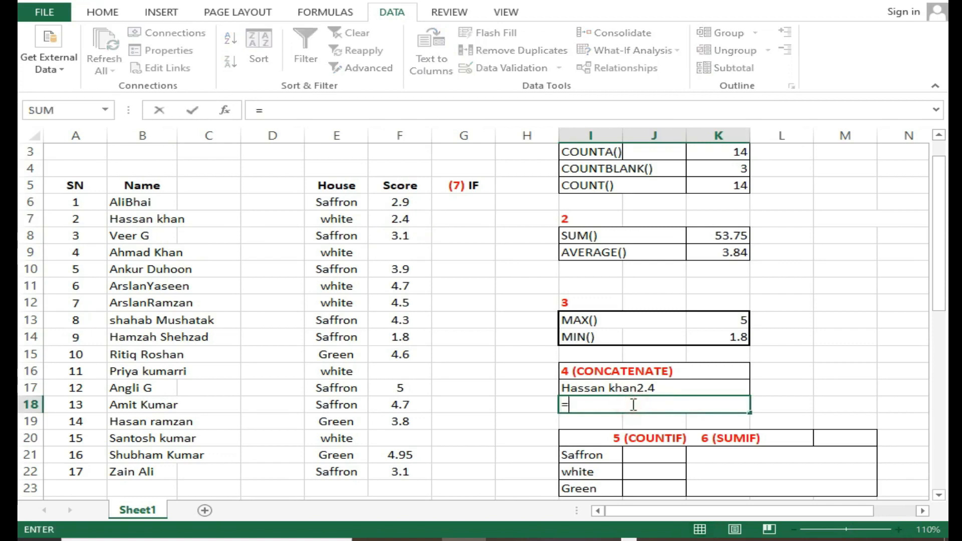
text(con)
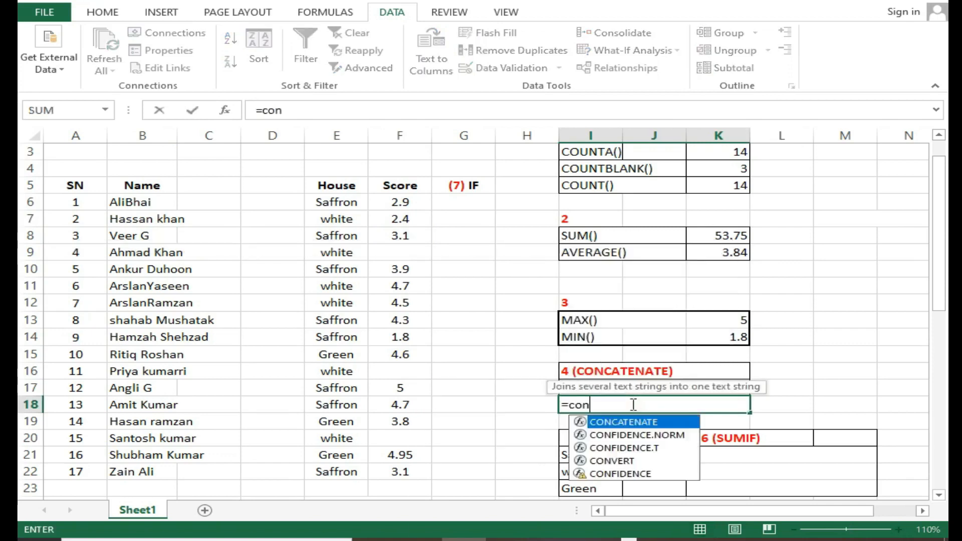
double_click(632, 422)
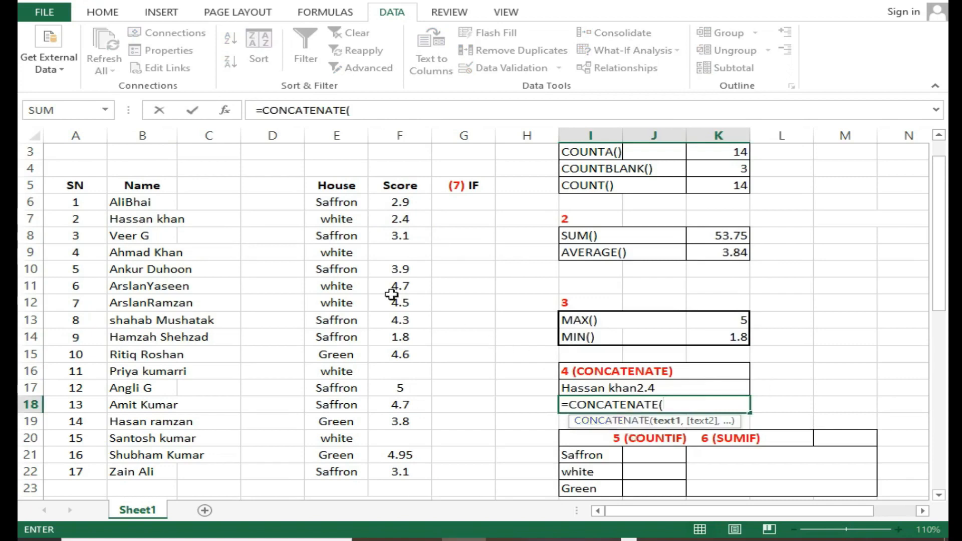
click(156, 224)
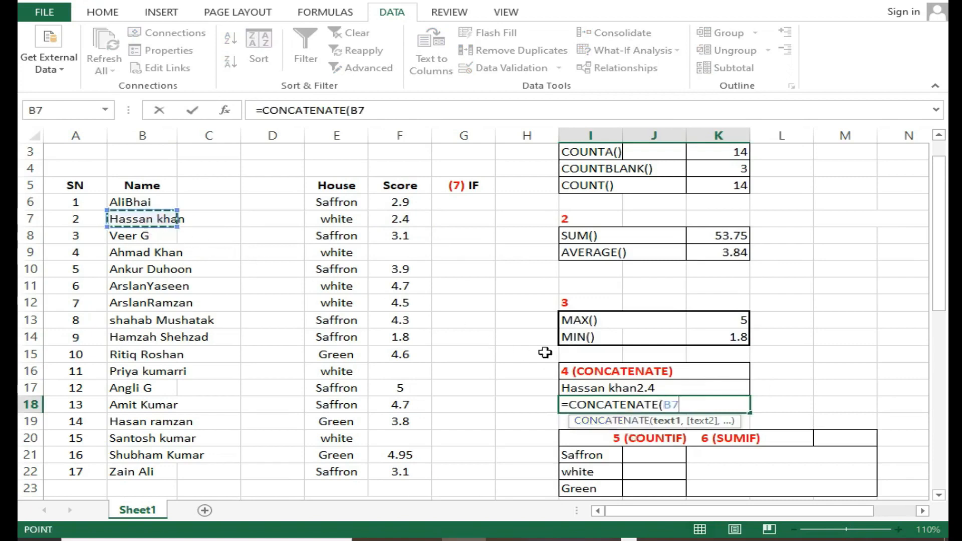
text(,)
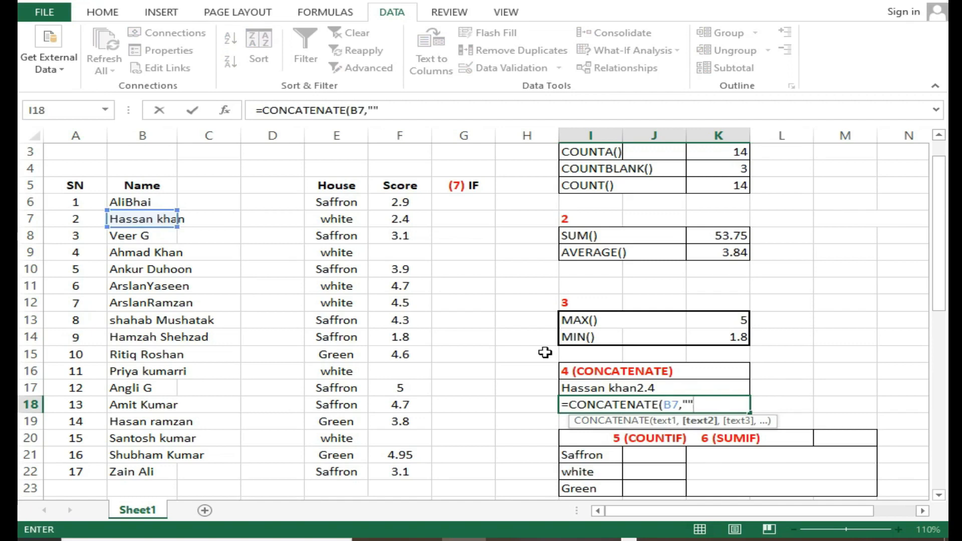
click(687, 404)
click(703, 404)
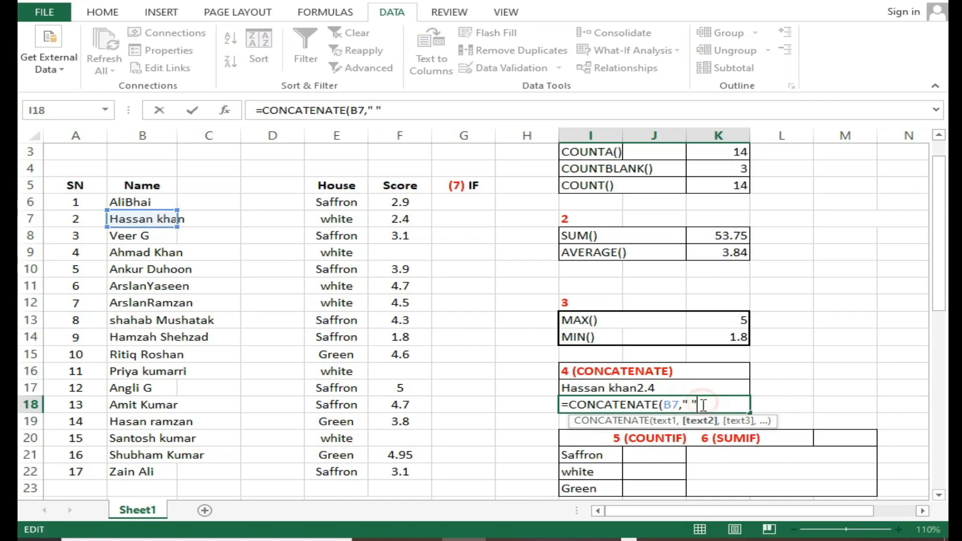
text(,)
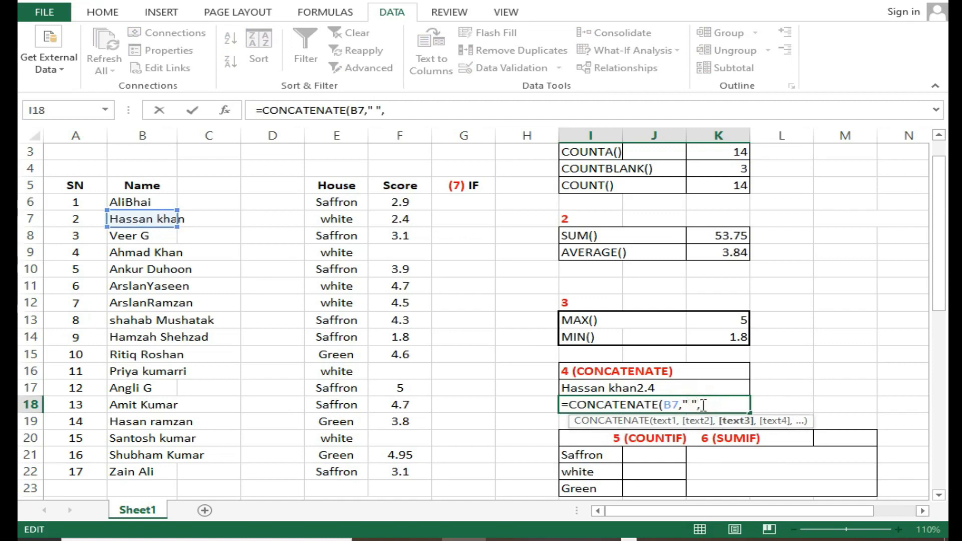
click(395, 219)
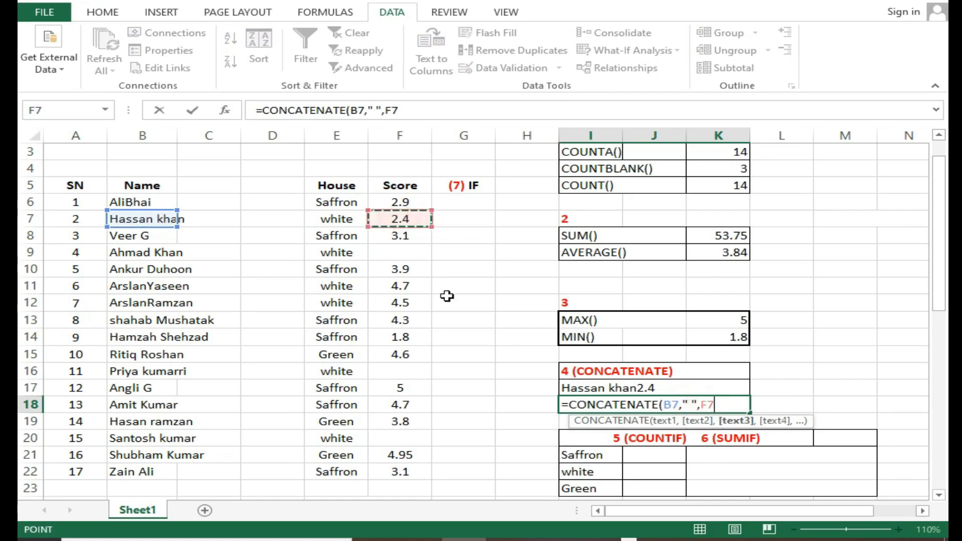
key(Return)
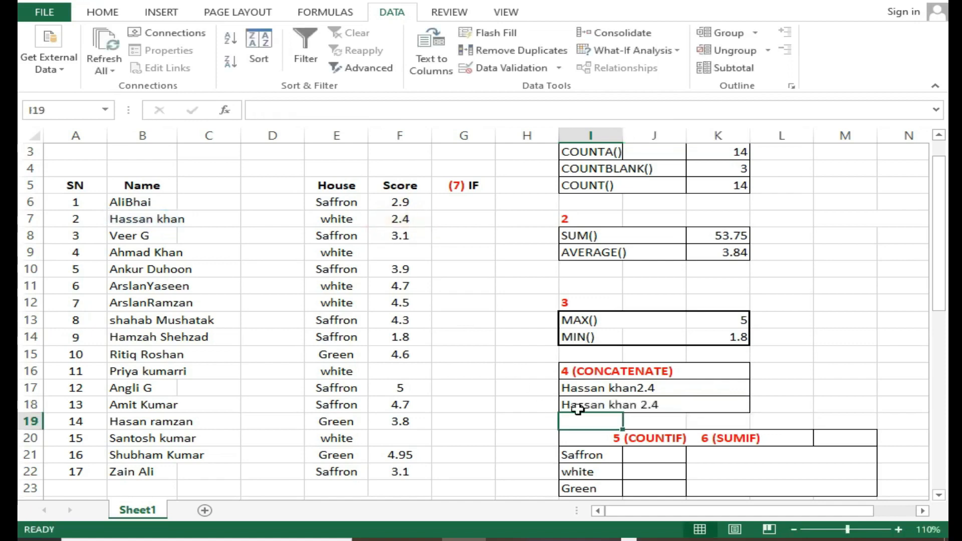
click(645, 409)
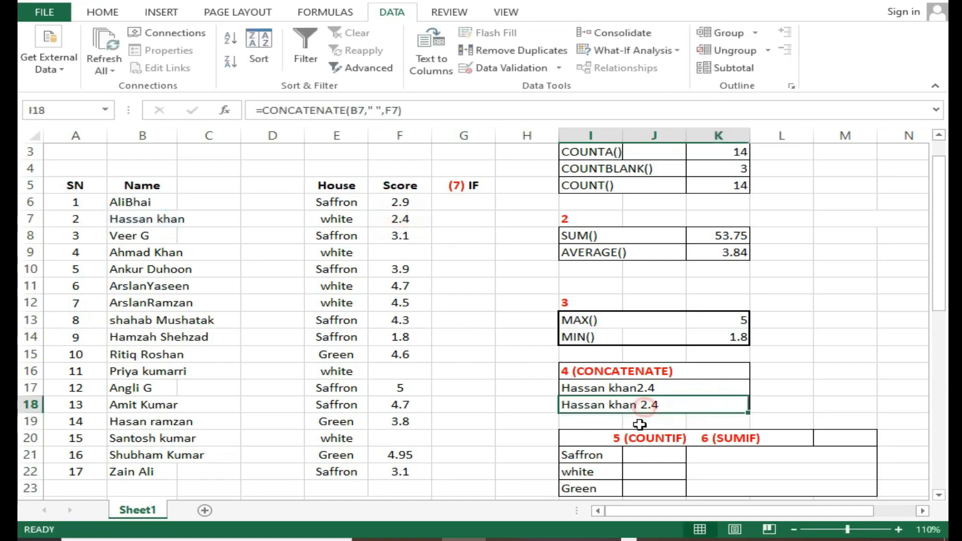
Examine the COUNTIF section and the house names in the first rows of the House column
scroll(627, 434, down, 1)
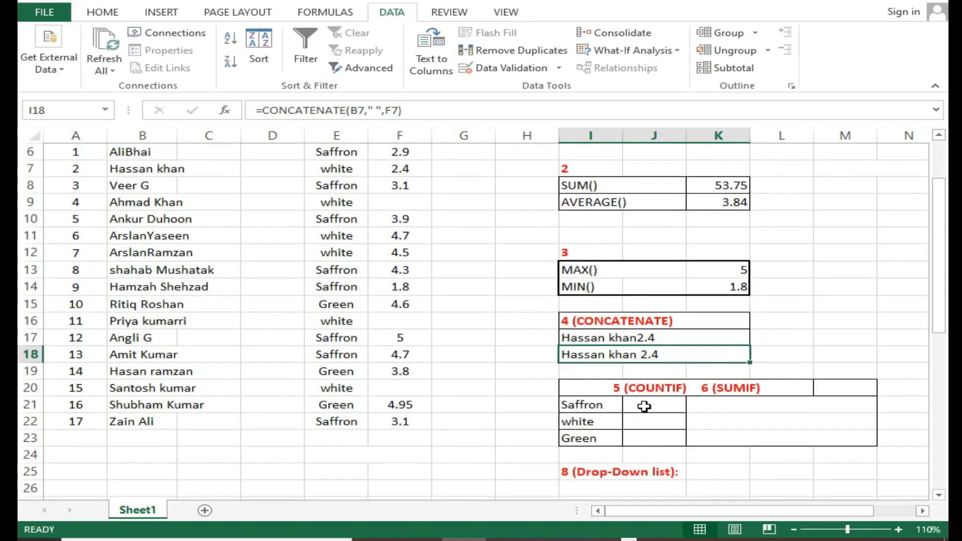
click(645, 406)
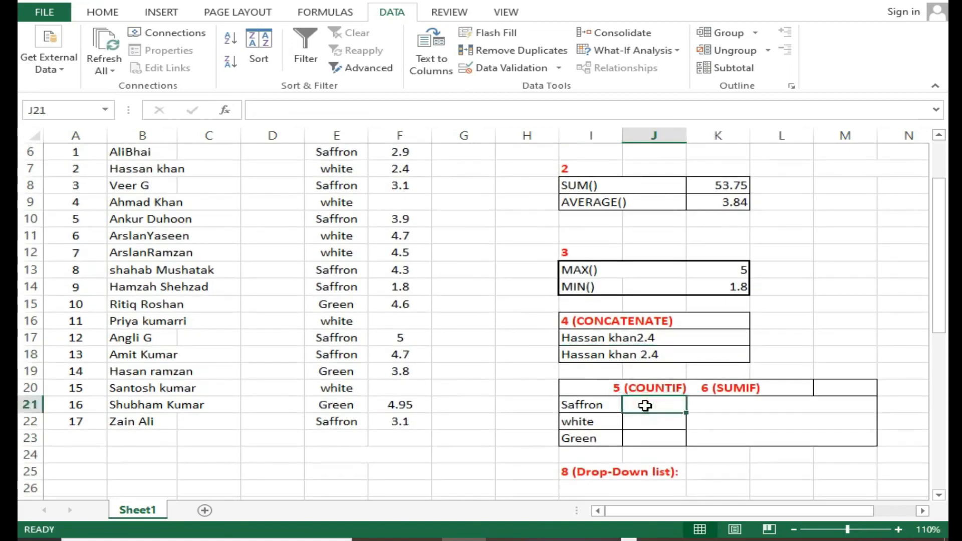
scroll(645, 405, up, 1)
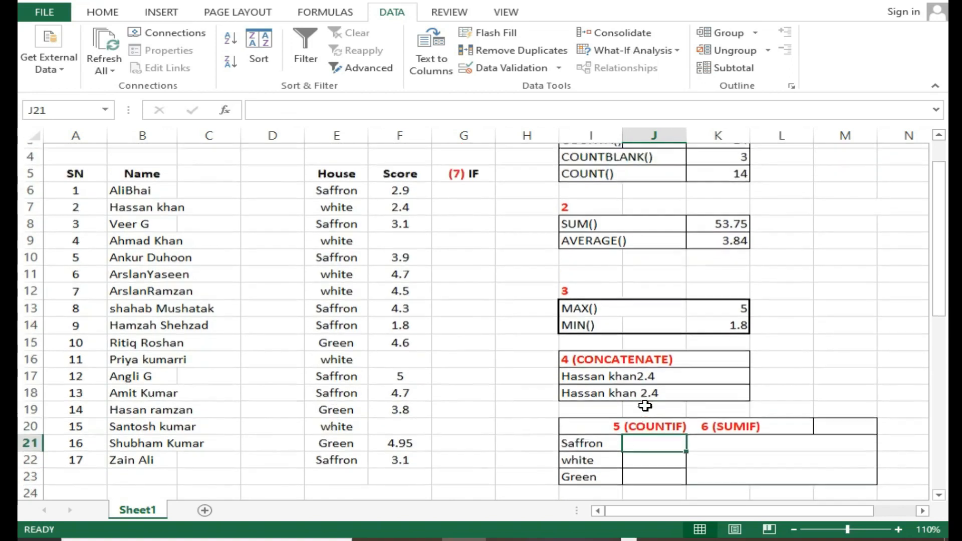
click(337, 203)
click(345, 233)
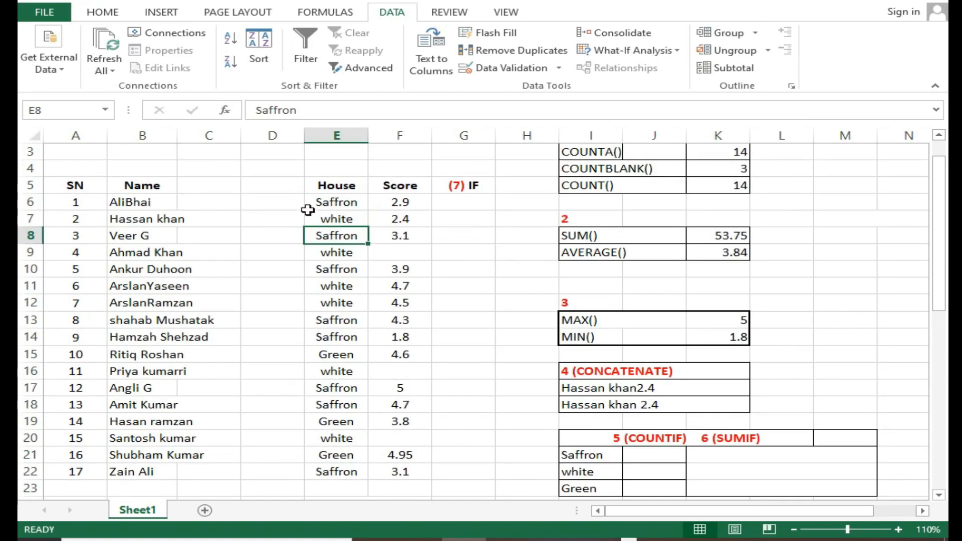
click(328, 203)
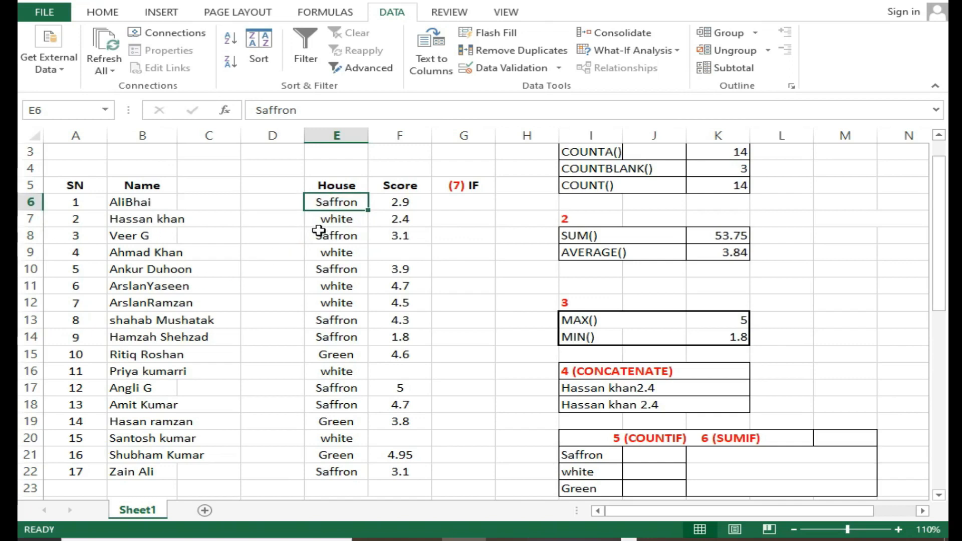
key(Down)
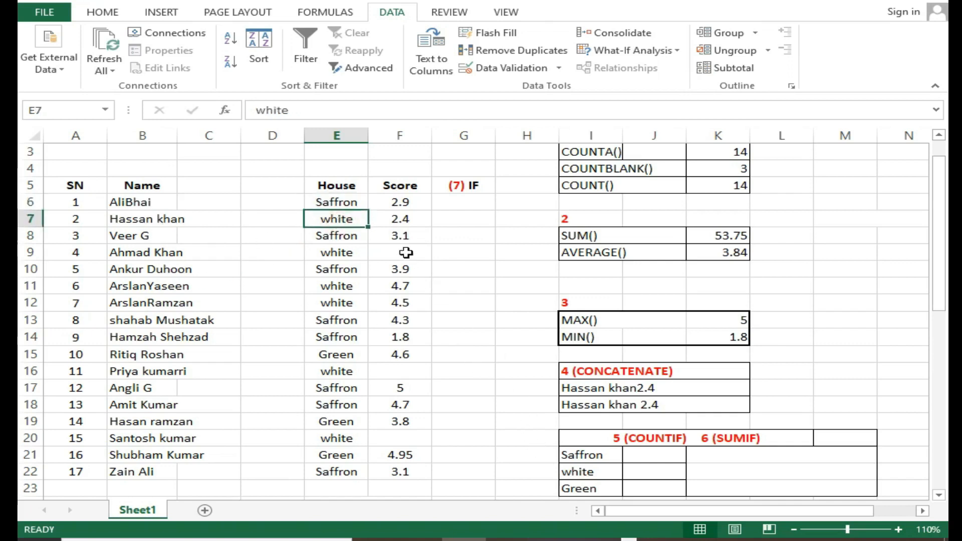
Count the Saffron entries in J21 with =COUNTIF(E6:E22,I21) and review the names and houses in B6:E22
double_click(634, 454)
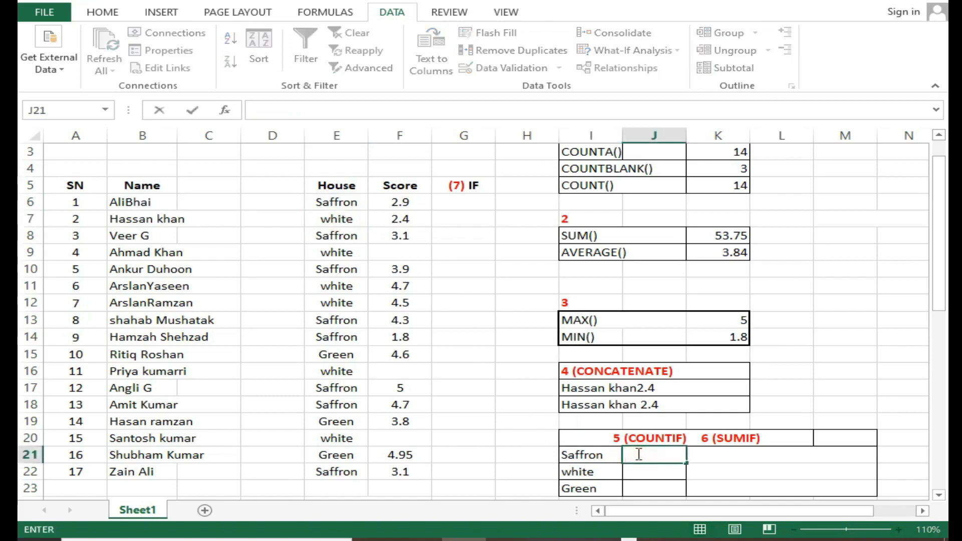
text(=coun)
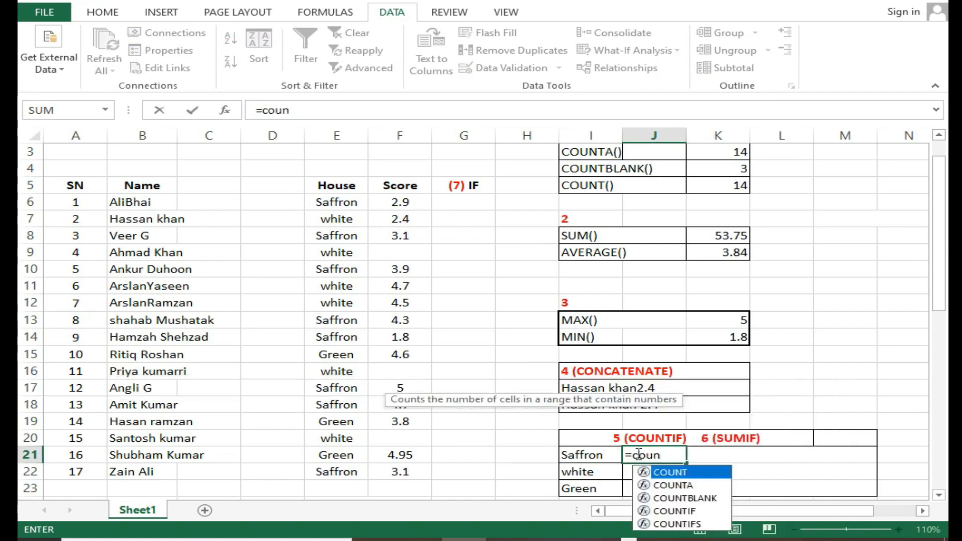
double_click(676, 512)
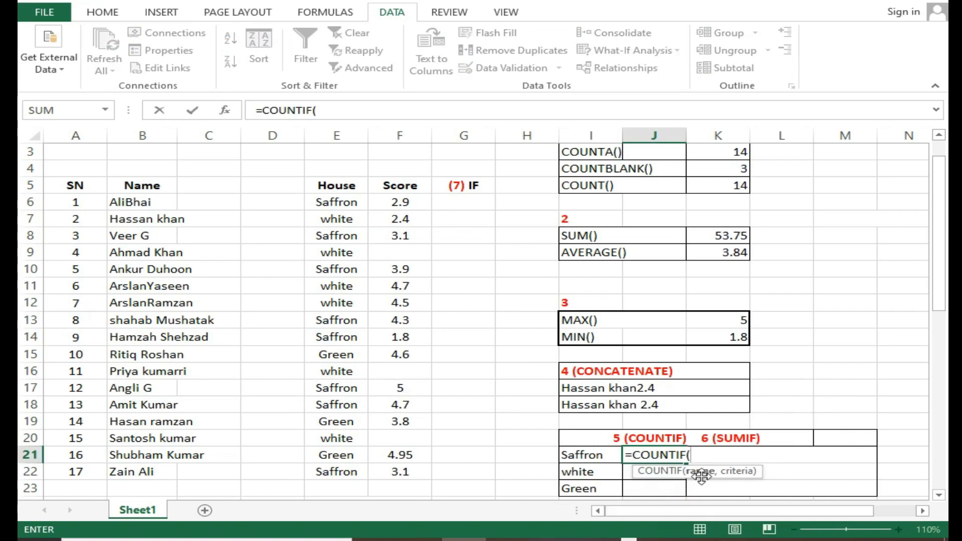
drag(335, 202, 338, 475)
text(,)
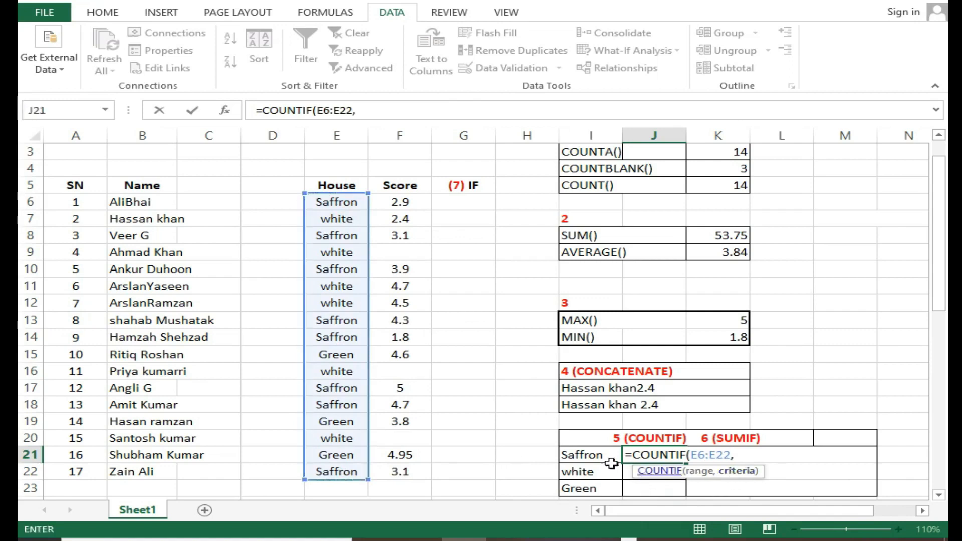
click(593, 456)
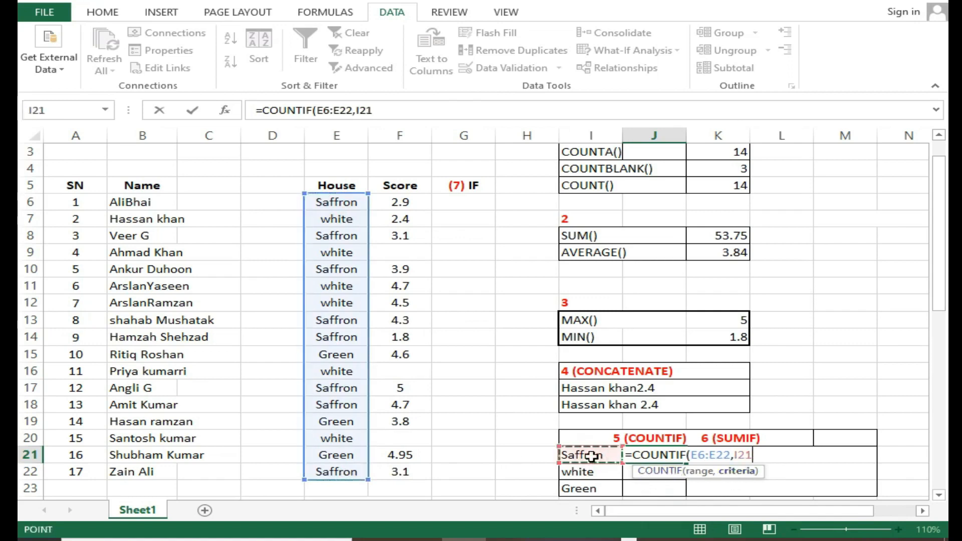
key(Return)
click(669, 455)
drag(113, 198, 322, 471)
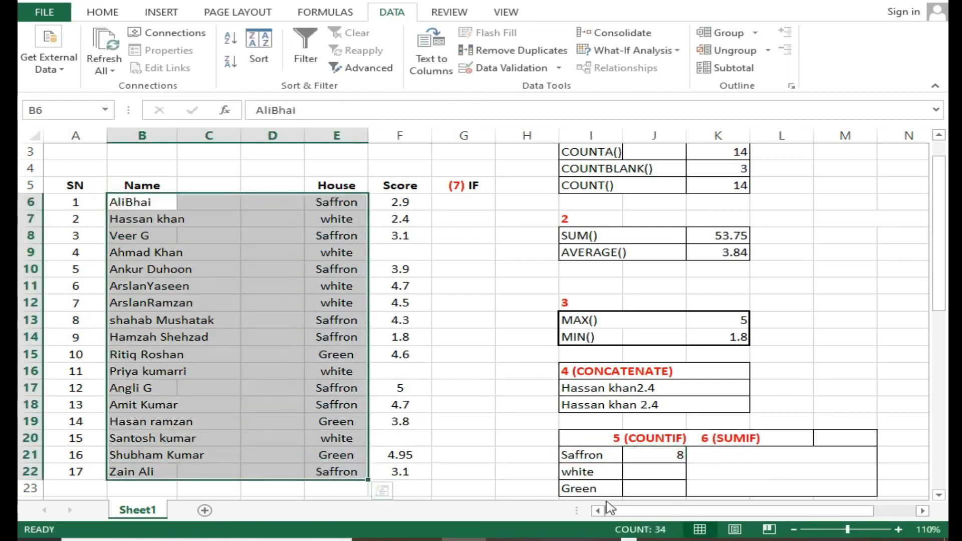
Fill the COUNTIF formula from J21 down to J23 and check the copied formulas for white and Green
click(657, 455)
drag(687, 462, 679, 425)
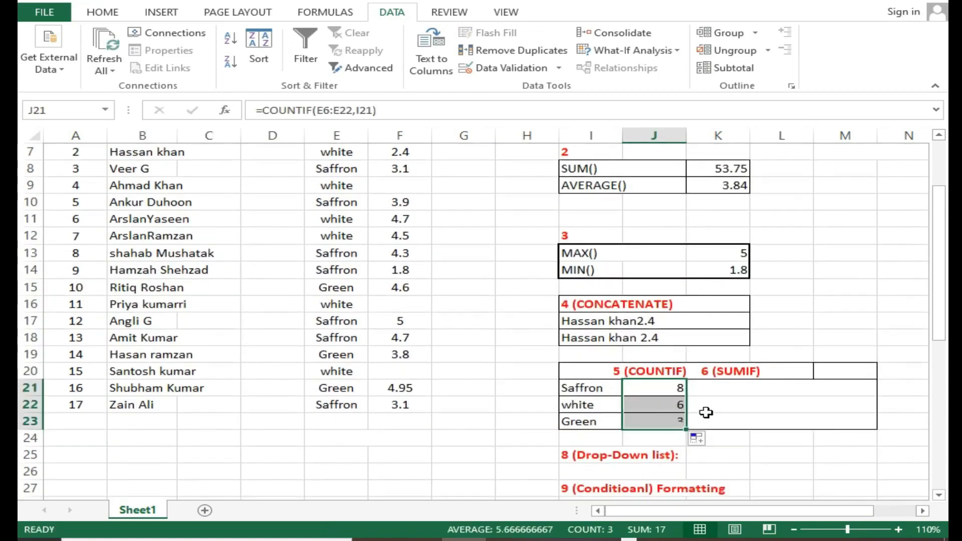
click(656, 406)
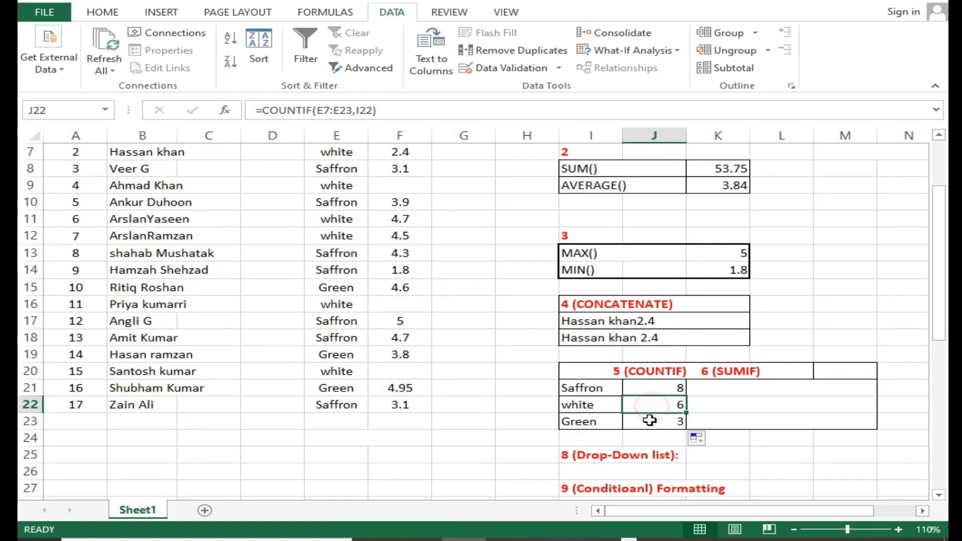
click(609, 423)
click(651, 423)
scroll(653, 425, up, 1)
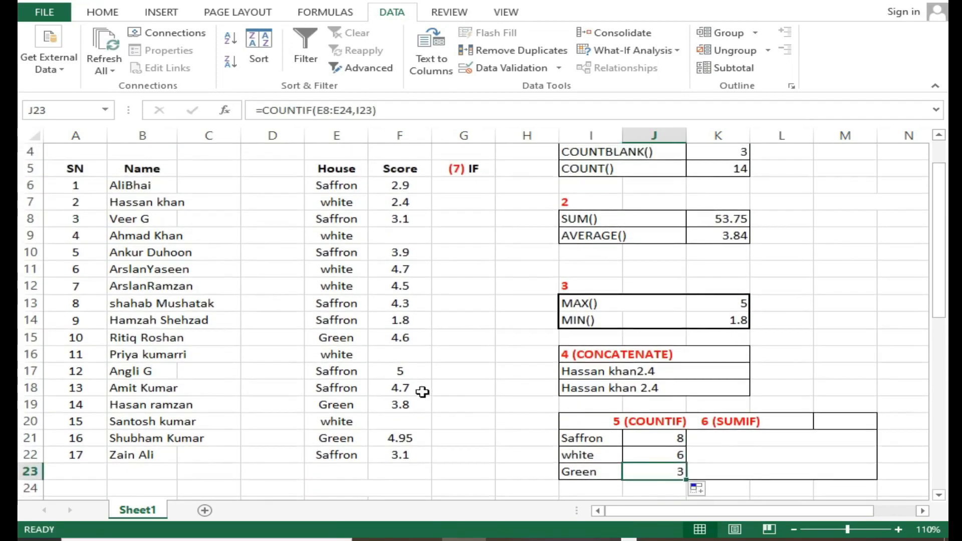
Examine the house names and counts in I21:J23 alongside the empty SUMIF cells K21:K23
click(713, 441)
double_click(738, 439)
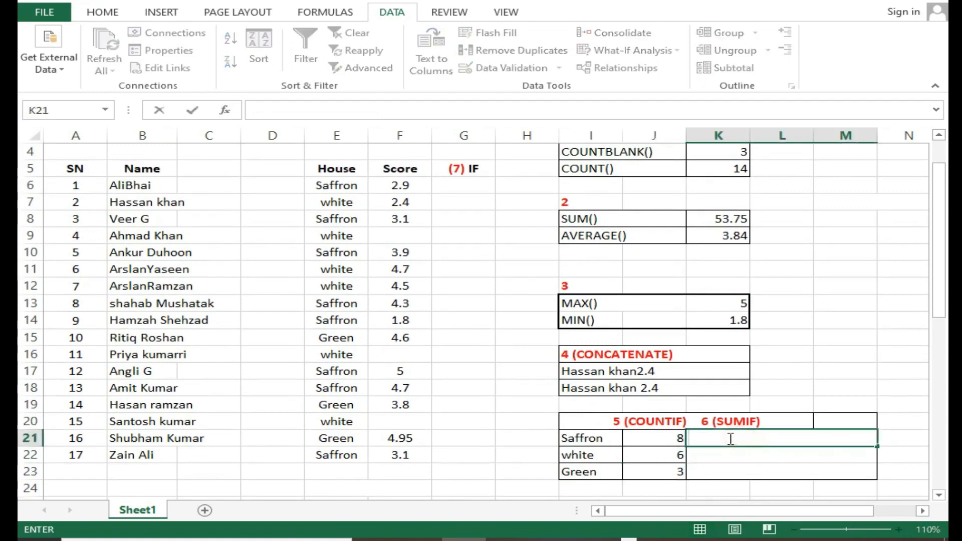
drag(618, 445, 654, 436)
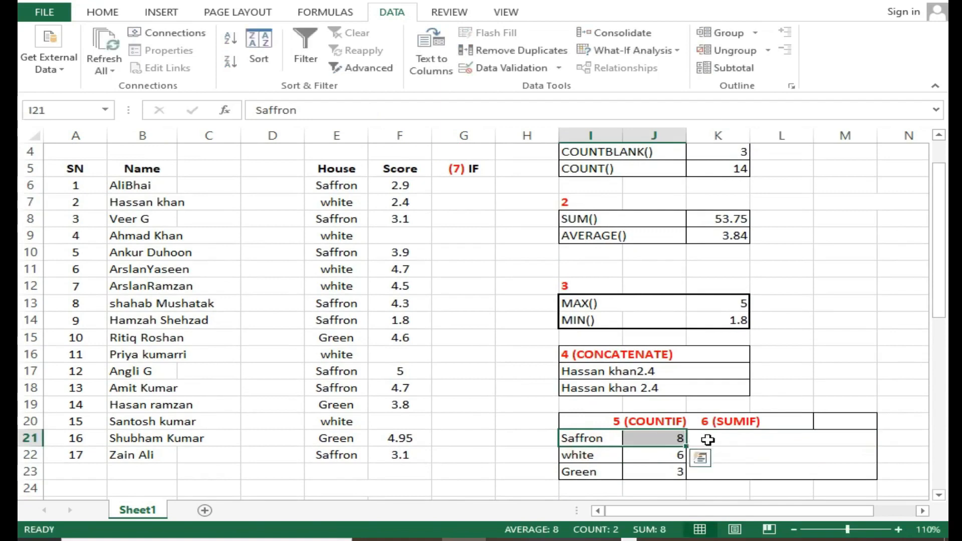
click(714, 440)
drag(604, 455, 670, 455)
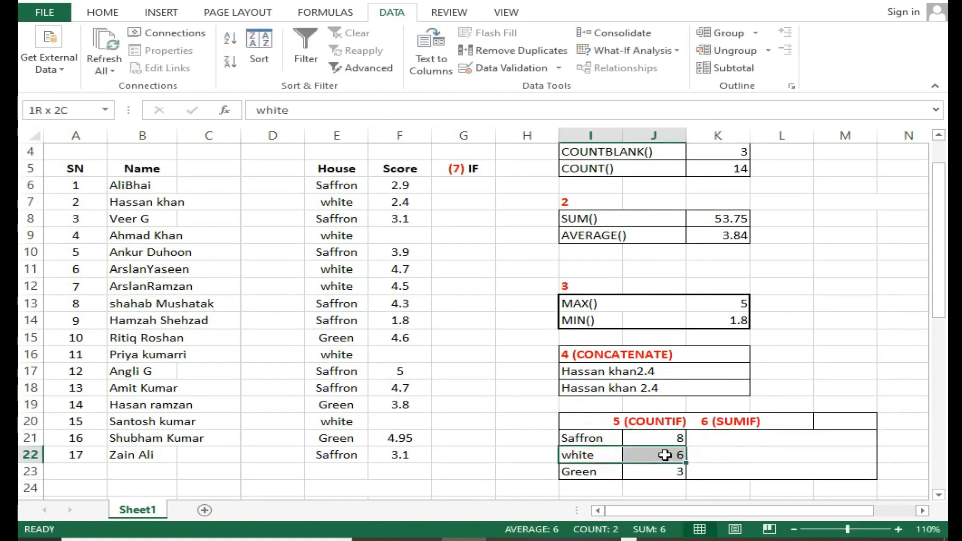
click(723, 455)
drag(594, 476, 649, 473)
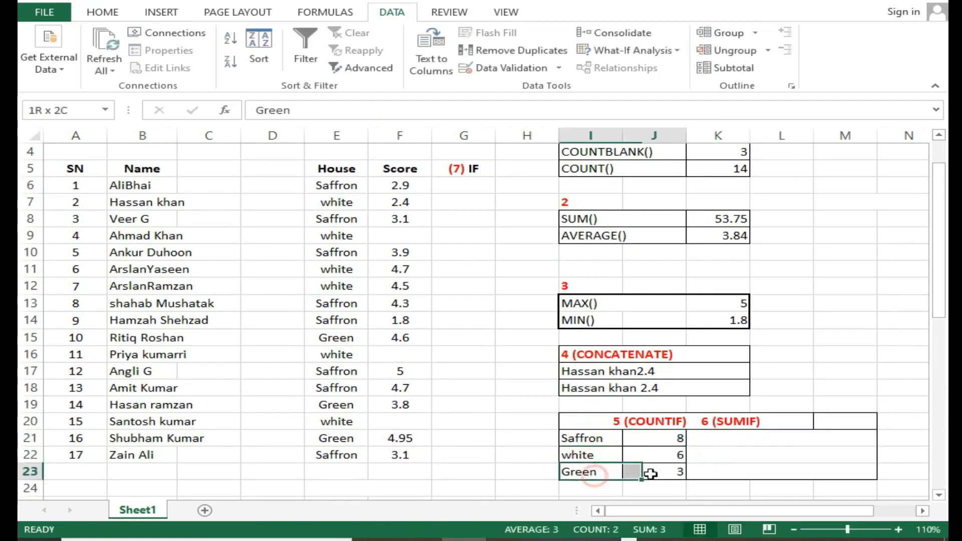
click(740, 475)
Total the Saffron scores in K21 with =SUMIF(E6:E22,I21,F6:F22)
click(733, 433)
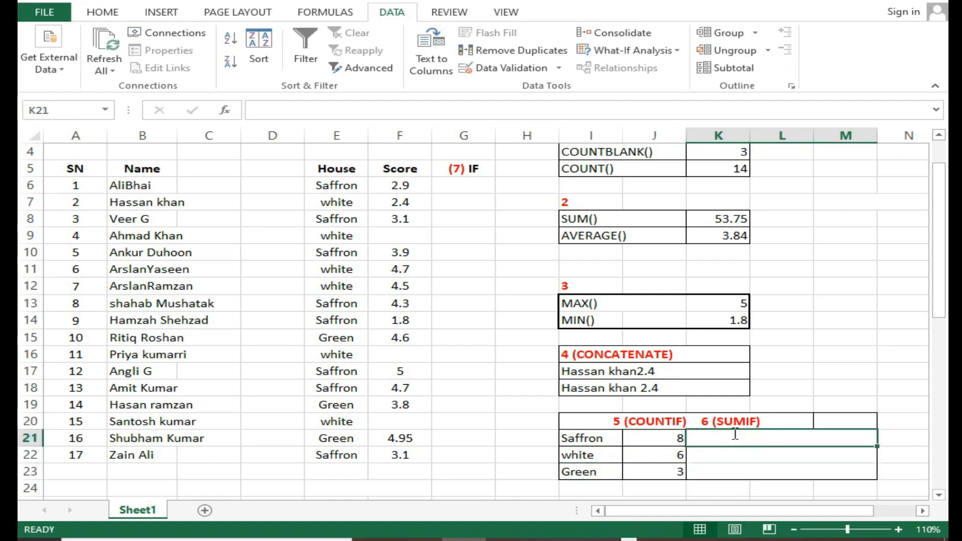
text(=sum)
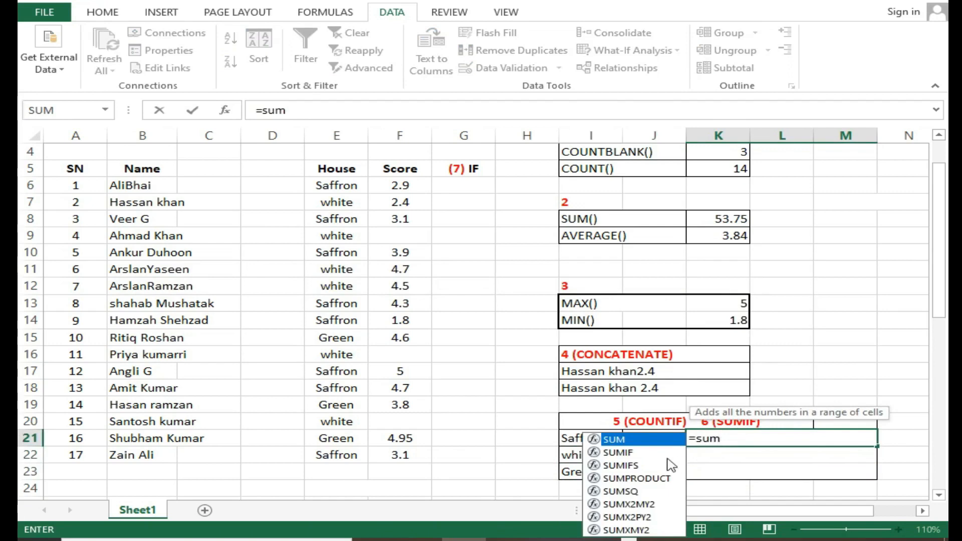
double_click(651, 453)
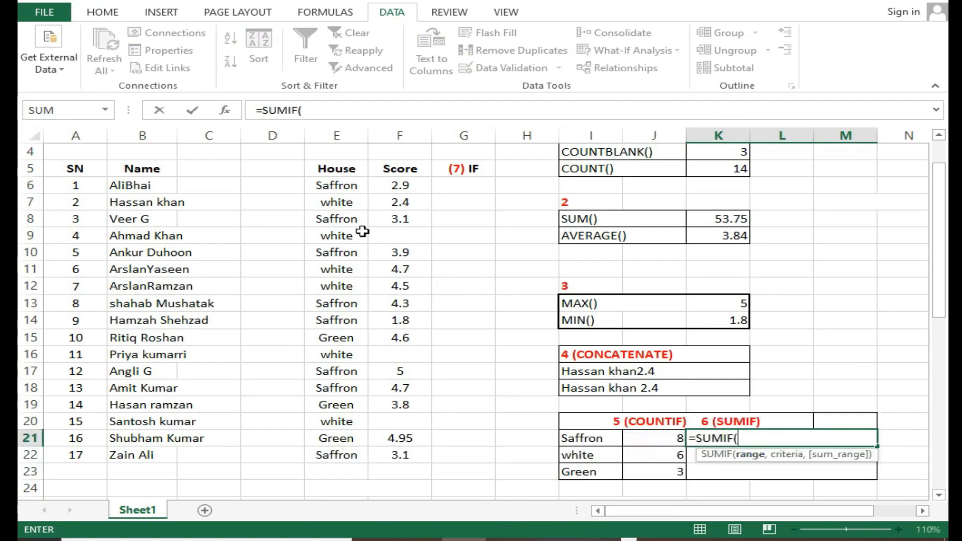
drag(328, 186, 336, 449)
text(,)
click(586, 440)
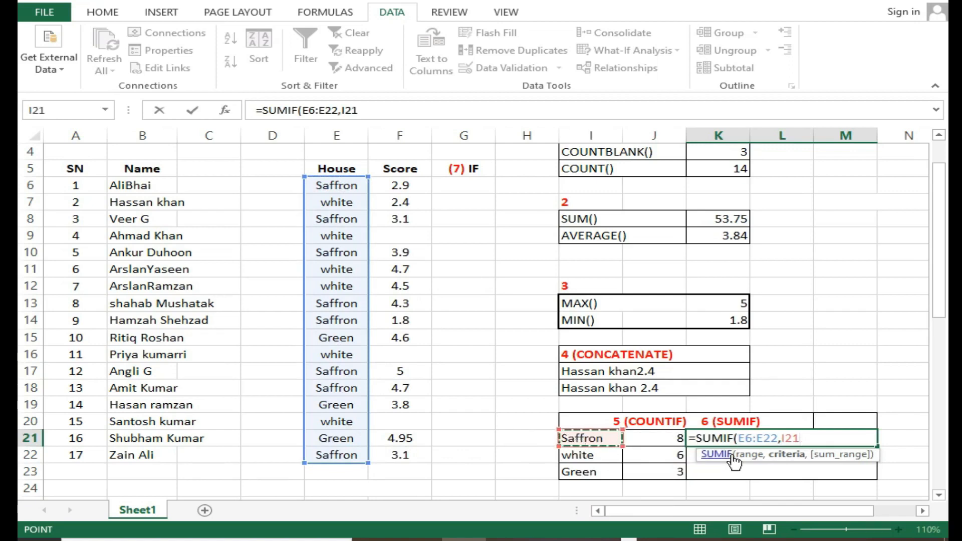
text(,)
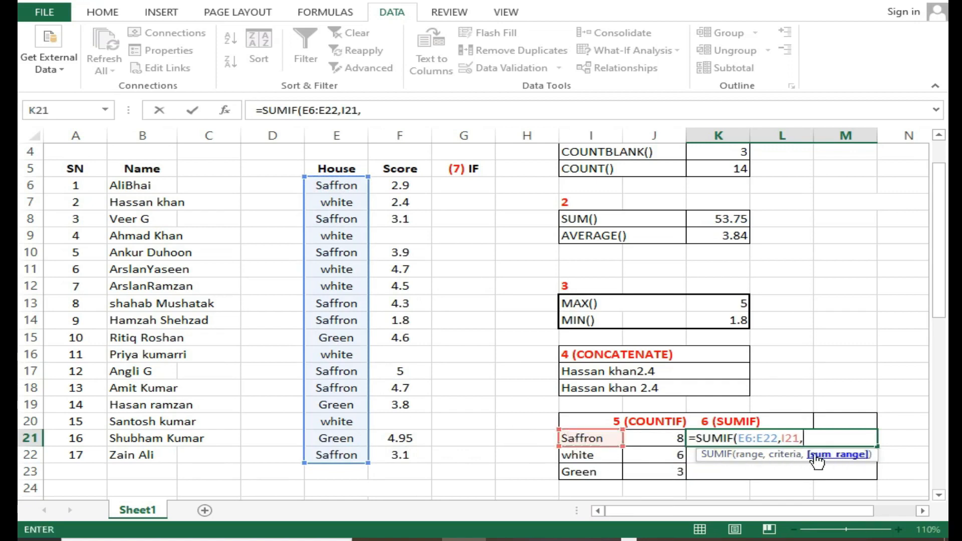
drag(392, 184, 399, 453)
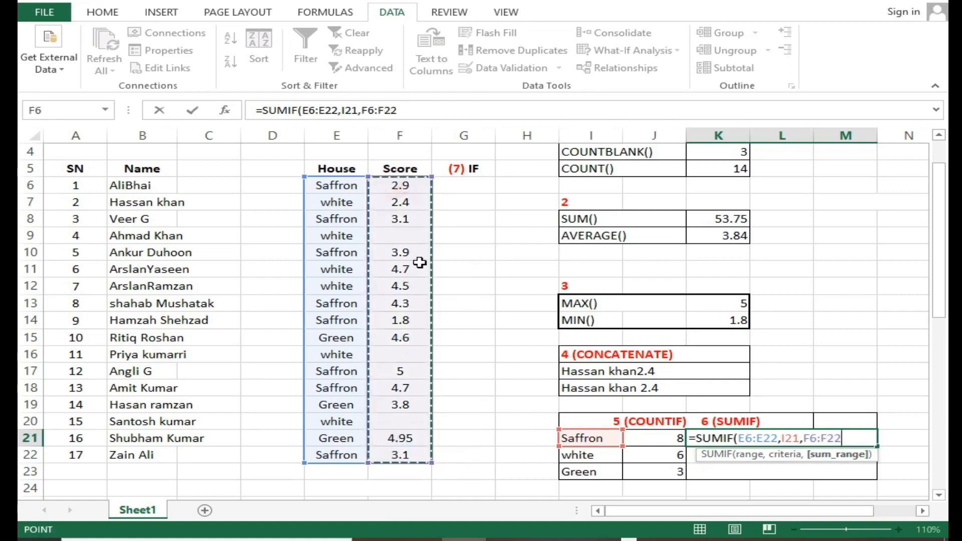
drag(382, 170, 399, 454)
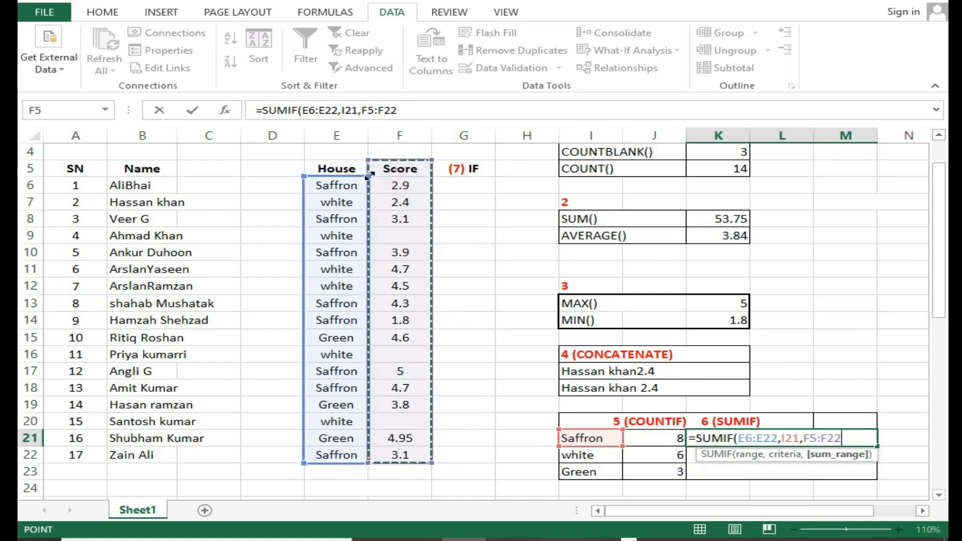
drag(400, 185, 382, 454)
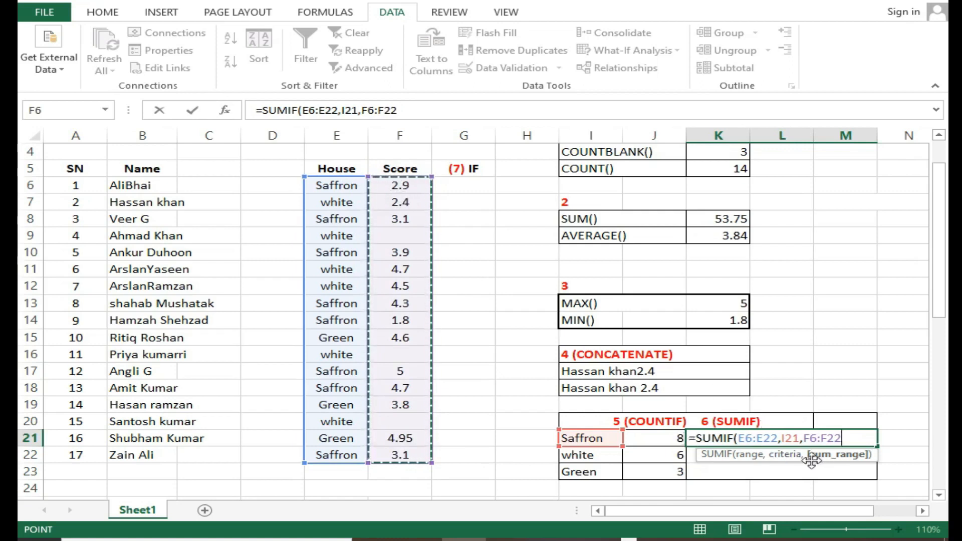
key(Return)
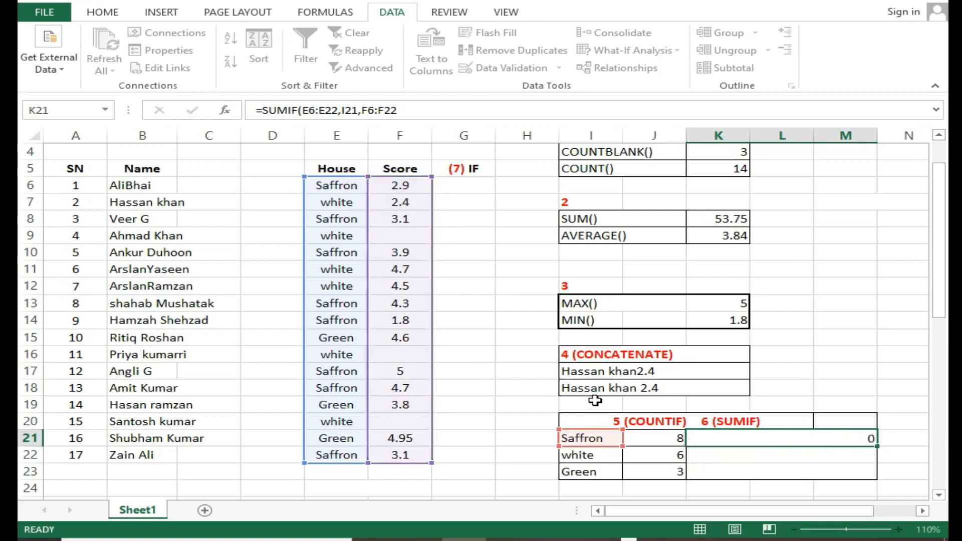
click(852, 440)
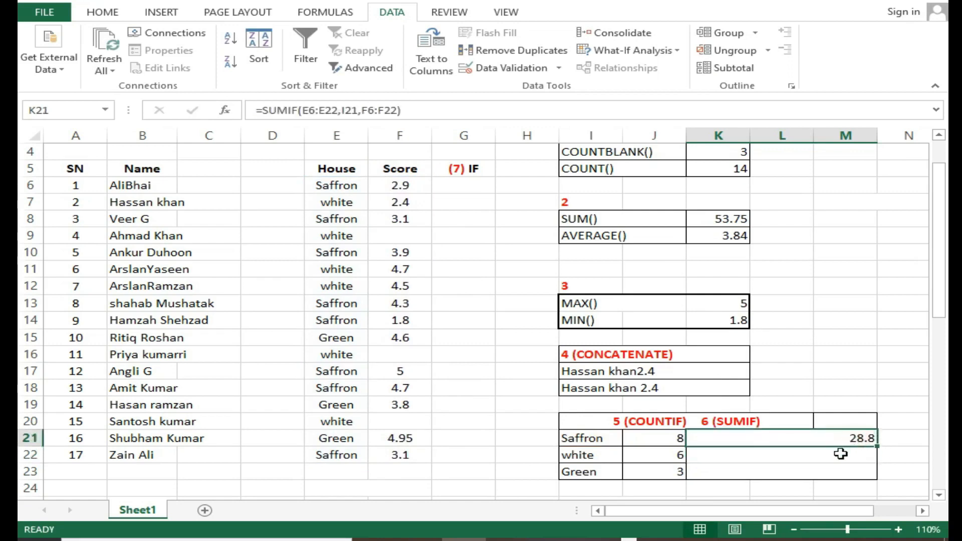
Fill the SUMIF formula from K21 down to K23 and review the totals for each house
click(728, 424)
click(731, 437)
click(577, 439)
drag(630, 439, 651, 440)
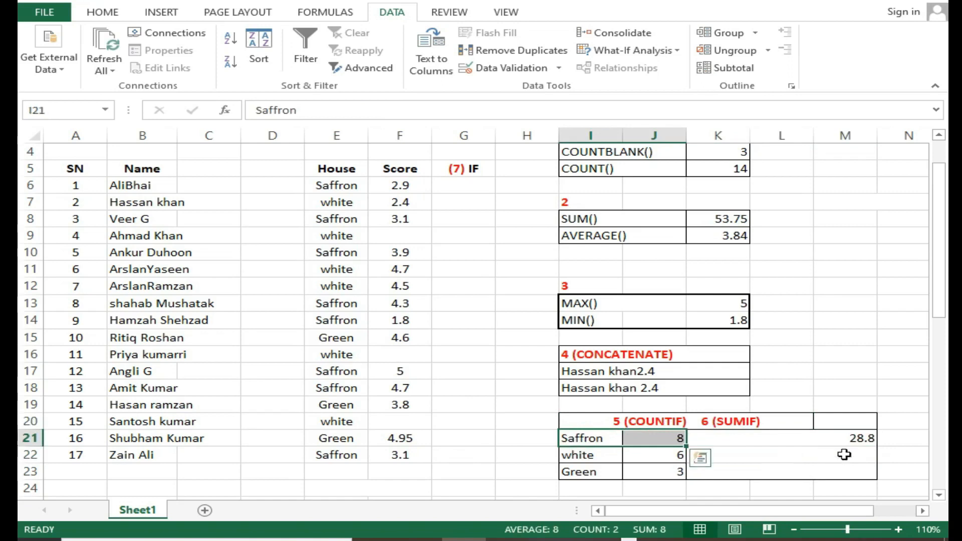
click(832, 441)
drag(880, 446, 879, 474)
click(636, 454)
click(777, 460)
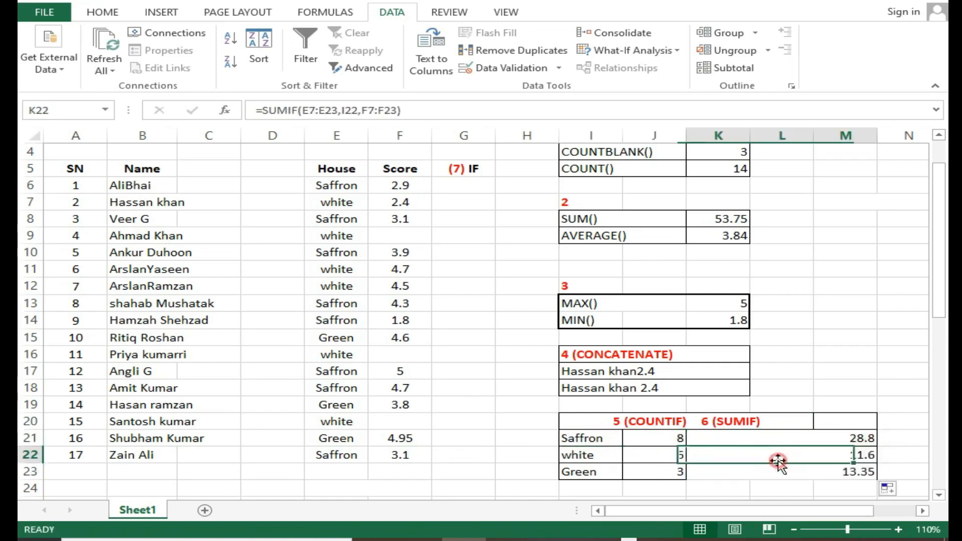
click(795, 482)
click(670, 470)
click(740, 472)
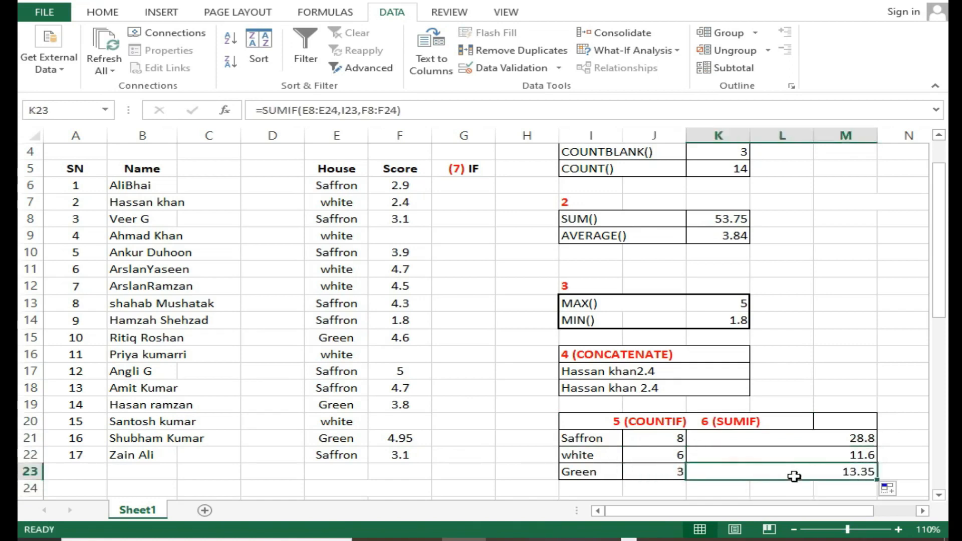
click(613, 476)
drag(648, 470, 601, 438)
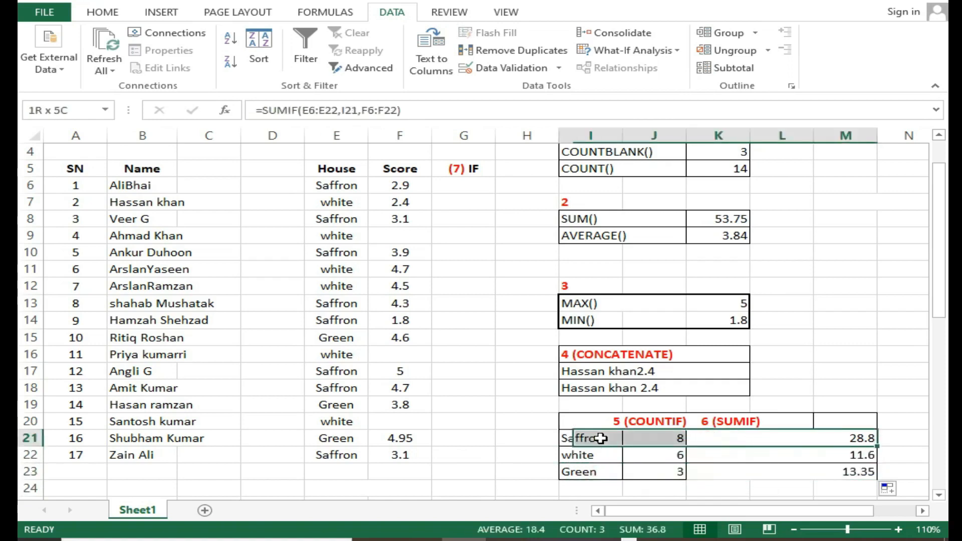
click(754, 451)
Replace SUMIF with AVERAGE in the K21 formula, making it =AVERAGE(E6:E22,I21,F6:F22), and format the cell to two decimals
scroll(777, 446, up, 1)
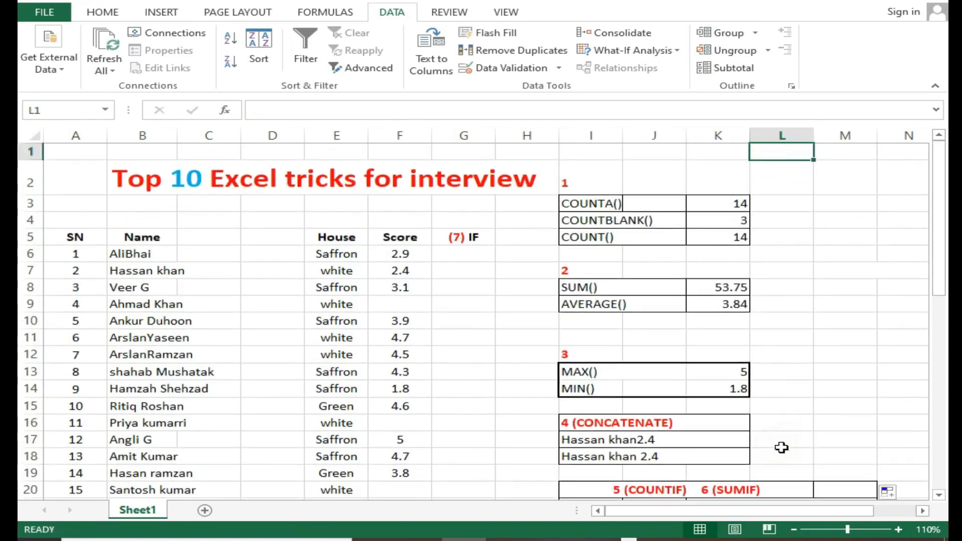
scroll(781, 447, down, 2)
double_click(724, 388)
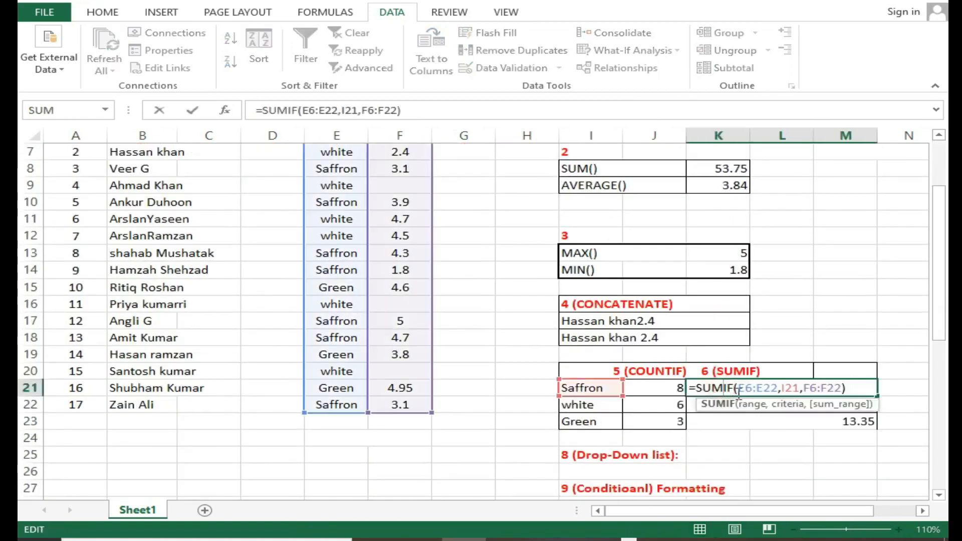
drag(734, 388, 712, 387)
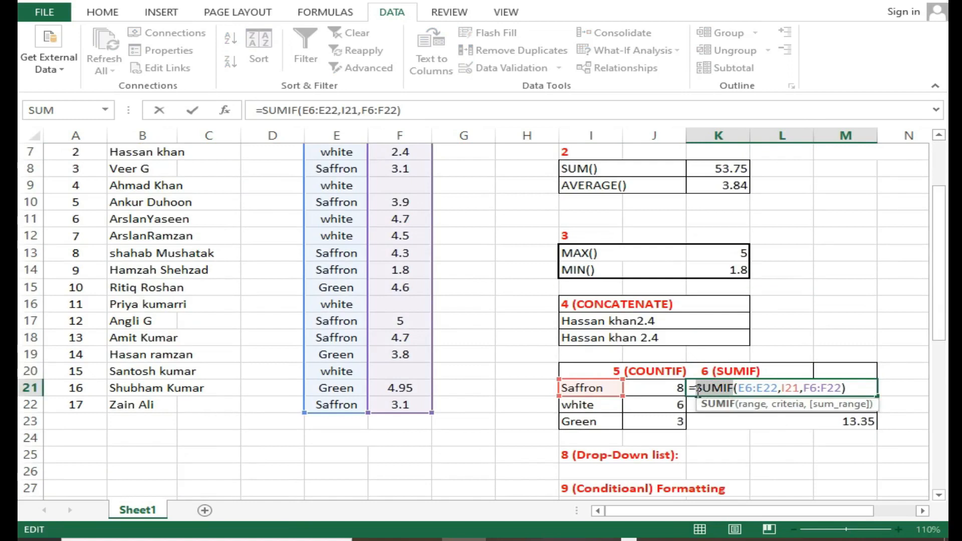
text(av)
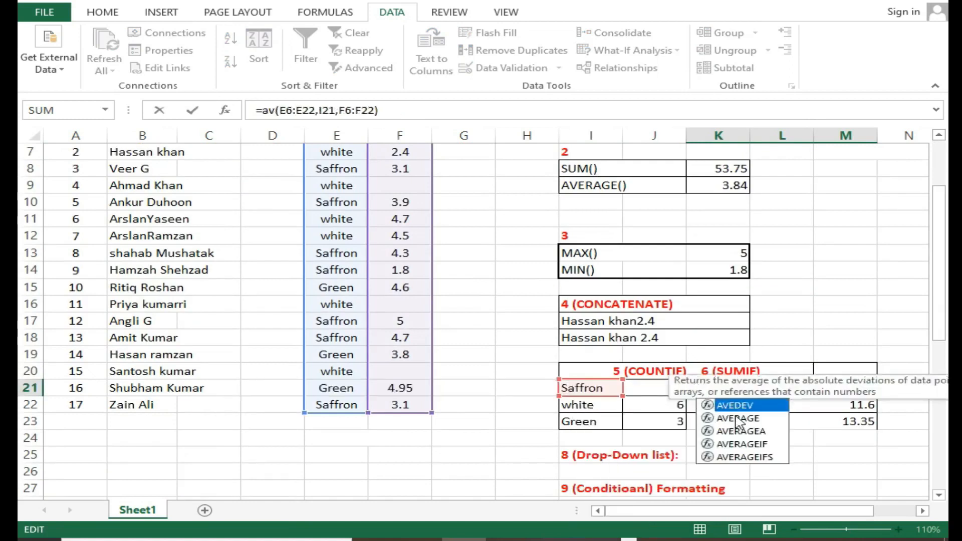
double_click(738, 419)
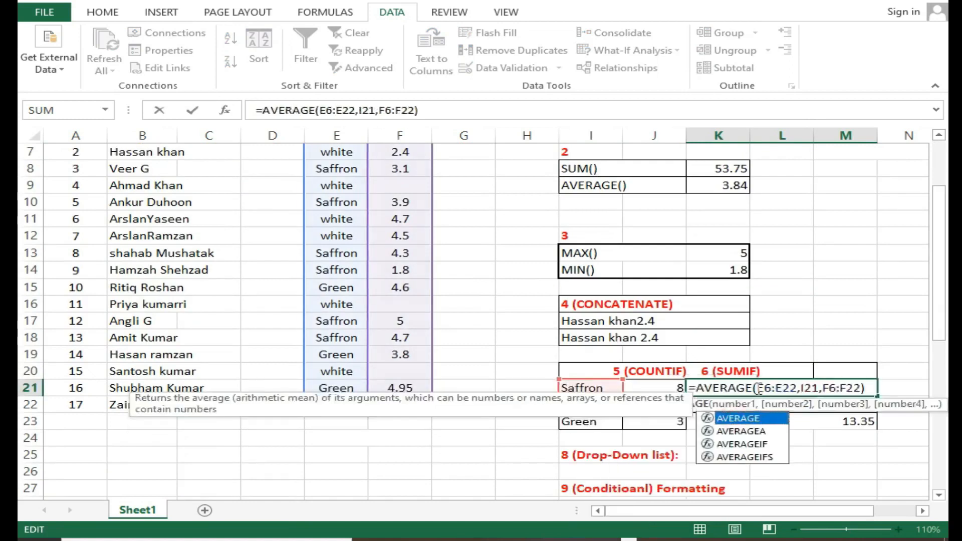
key(Return)
click(804, 390)
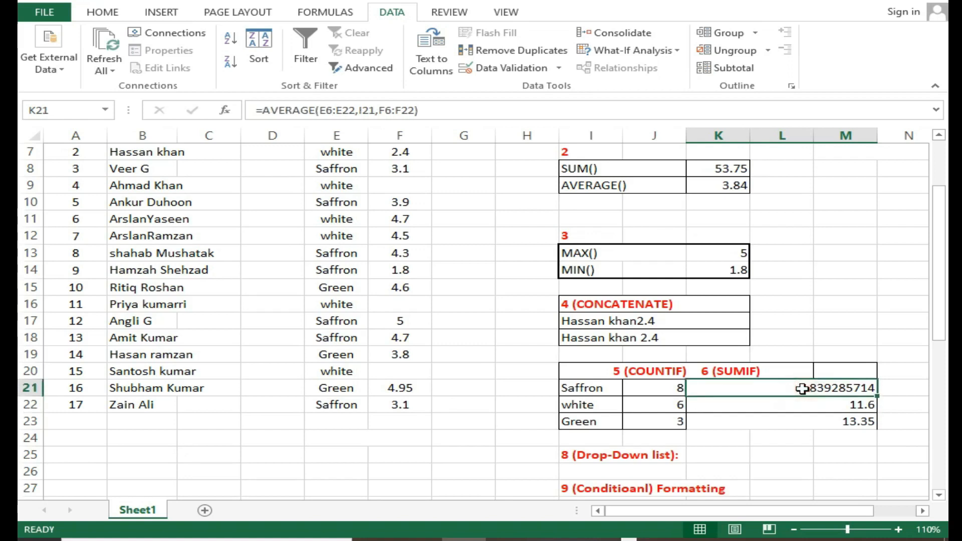
key(ctrl+shift+1)
Clear the SUMIF formulas from K22 and K23, fill the AVERAGE formula down from K21, and check the copies
click(822, 405)
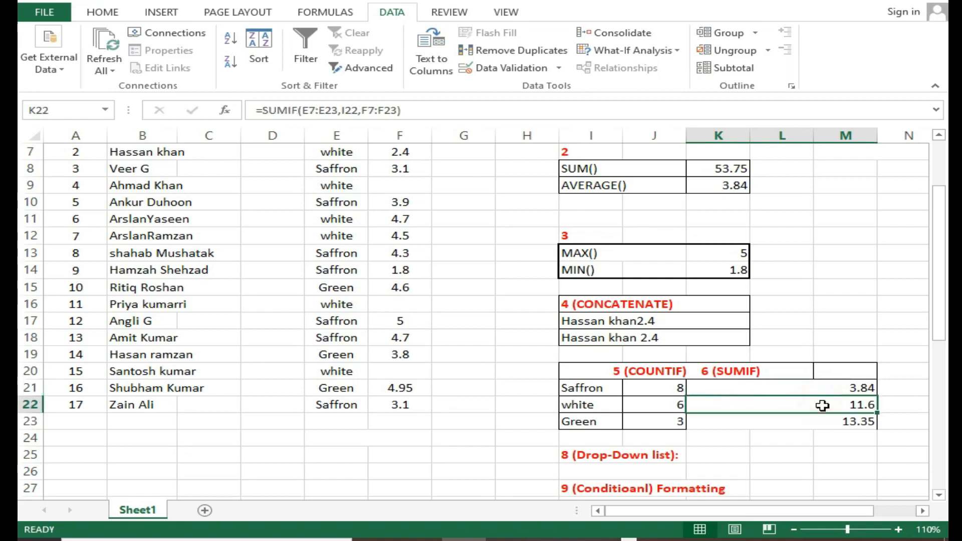
key(Delete)
click(827, 423)
key(Delete)
click(868, 392)
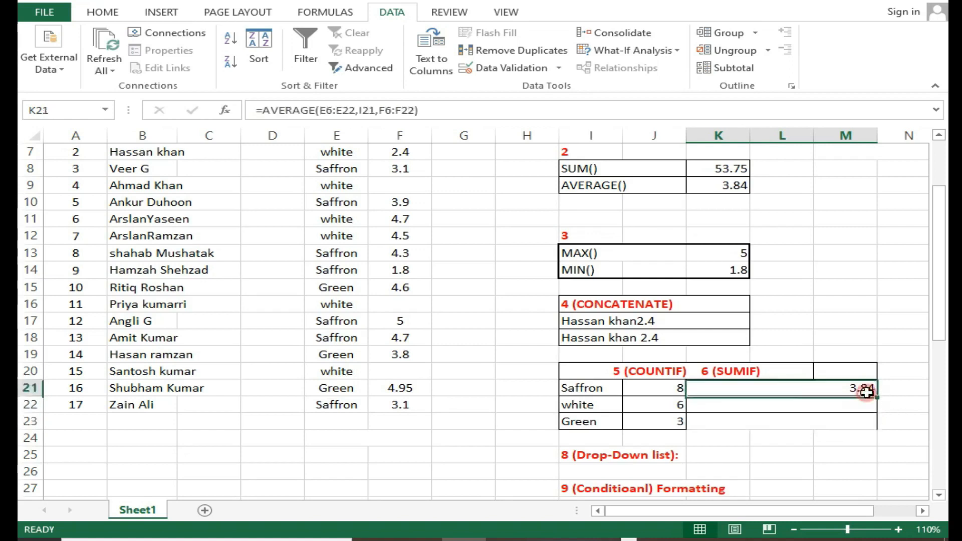
drag(876, 398, 878, 423)
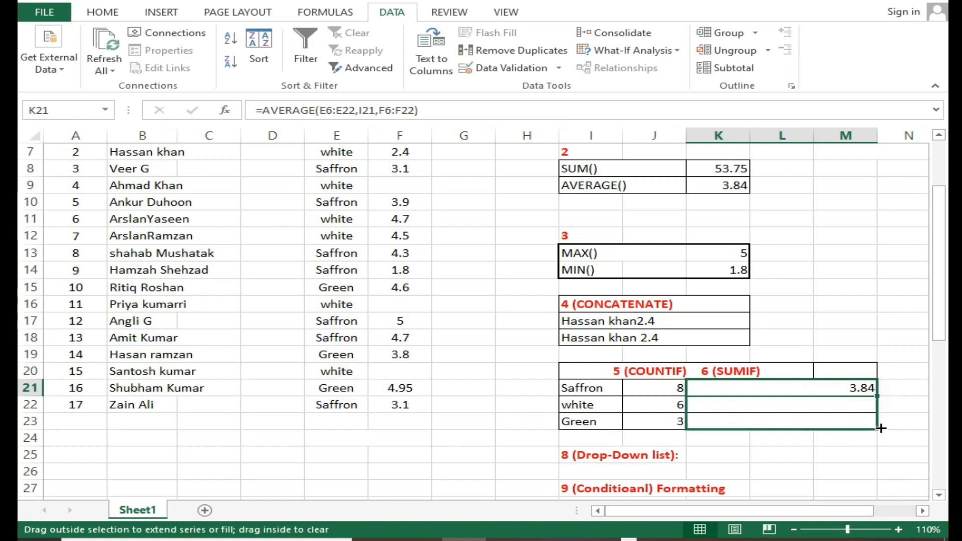
click(828, 405)
click(820, 389)
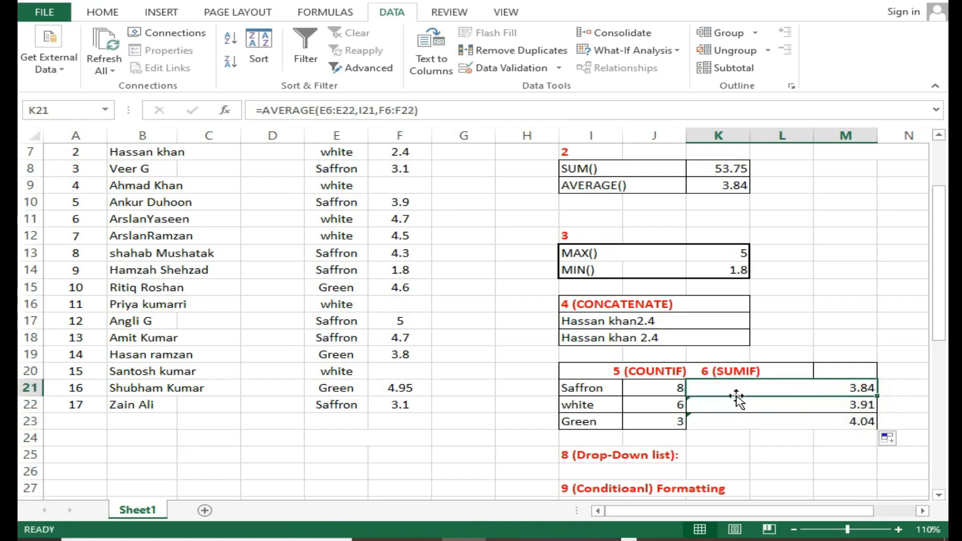
Examine the drop-down cell I26 below the Drop-Down list heading
scroll(736, 396, down, 1)
scroll(736, 396, down, 1)
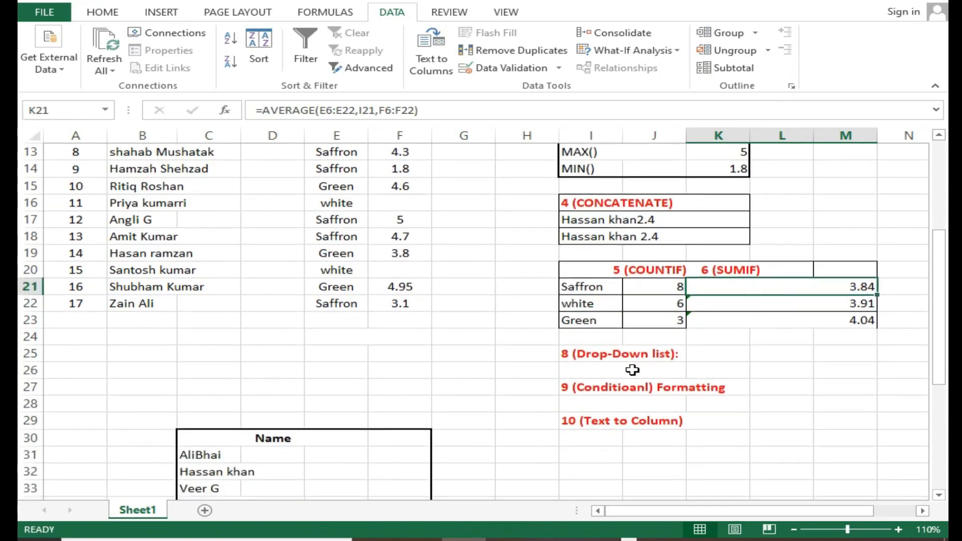
click(638, 370)
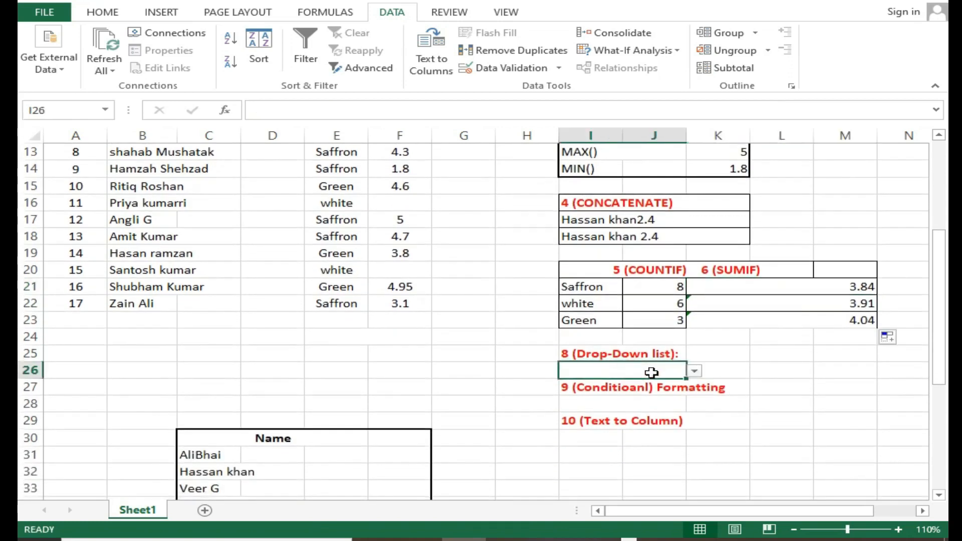
click(730, 371)
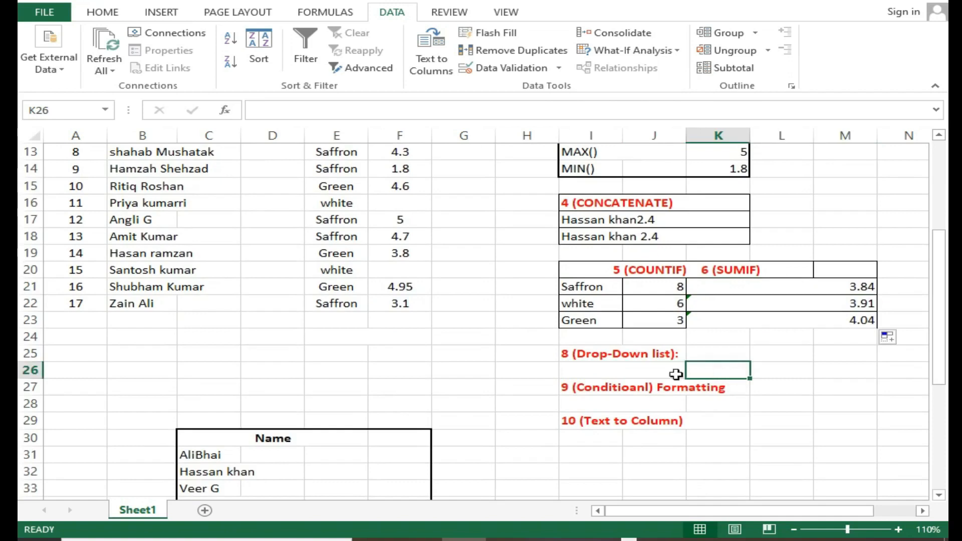
click(640, 369)
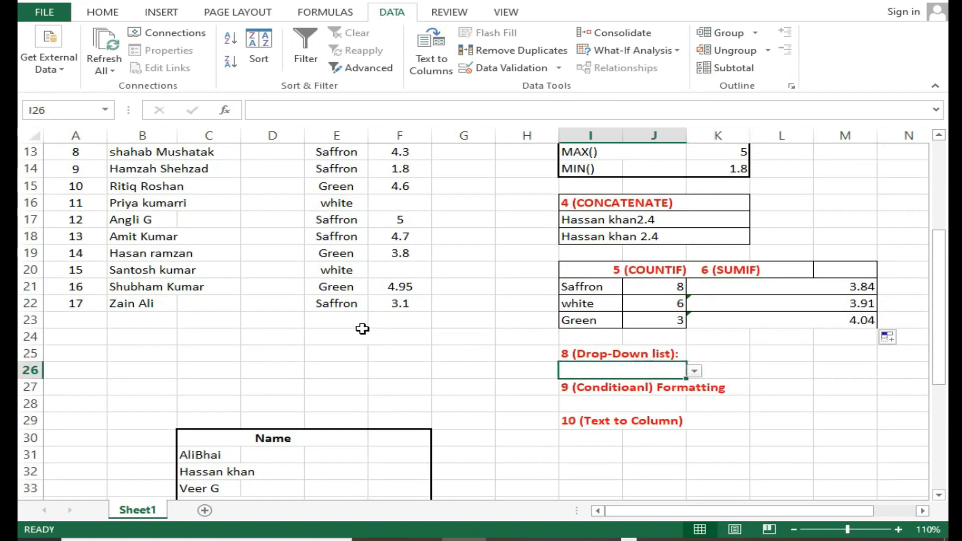
Examine the student names in B6:B22 as the source for the drop-down cell I26
scroll(362, 329, up, 1)
scroll(145, 211, up, 2)
click(143, 185)
drag(143, 221, 157, 445)
scroll(157, 393, down, 1)
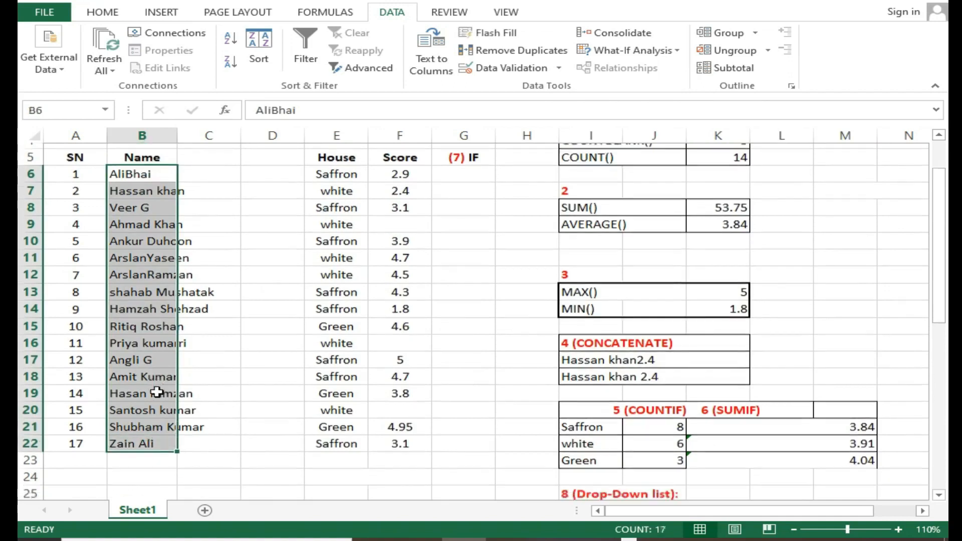
scroll(157, 393, down, 2)
click(327, 416)
click(666, 421)
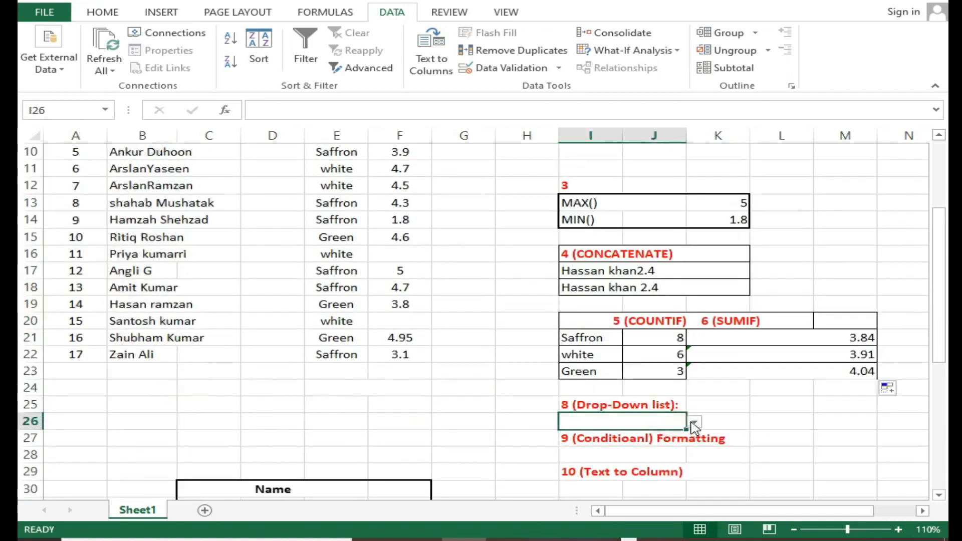
Try the drop-down list in I26 by choosing the student name that appears in B20
click(694, 424)
click(596, 477)
click(696, 424)
scroll(694, 466, down, 2)
click(647, 486)
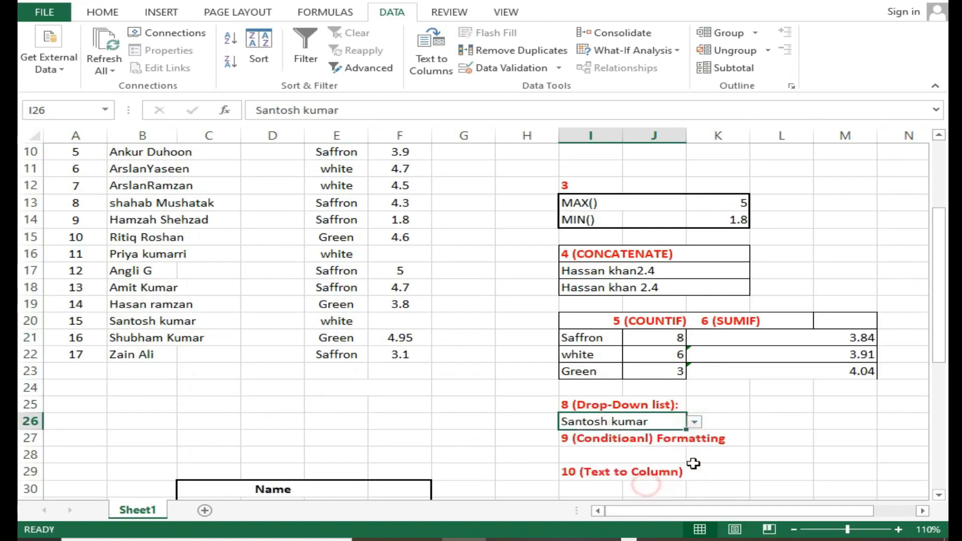
Choose the student name that appears in B16 from the drop-down list in I26
click(708, 434)
click(637, 422)
click(685, 425)
click(694, 424)
click(637, 447)
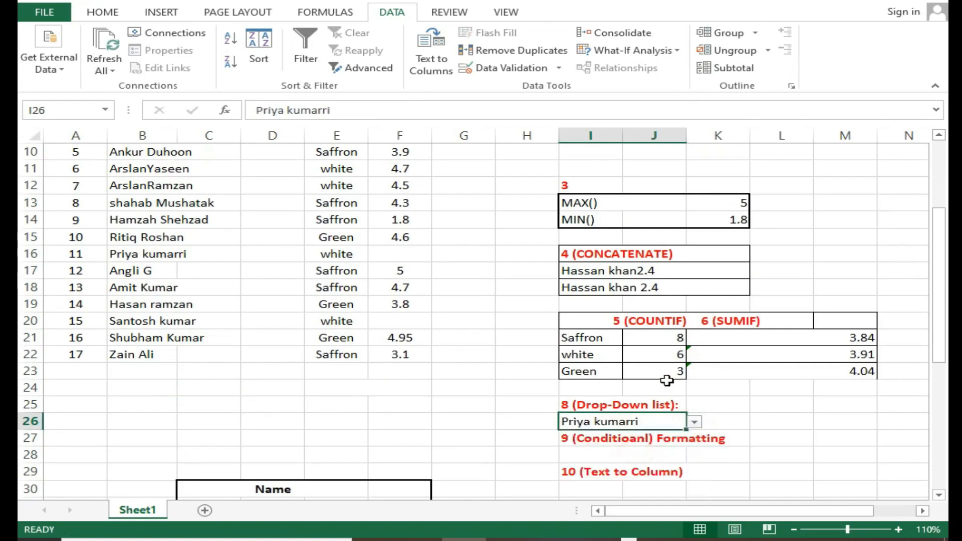
Add List data validation to cell I21 with the House column =$E$6:$E$22 as its source
click(596, 339)
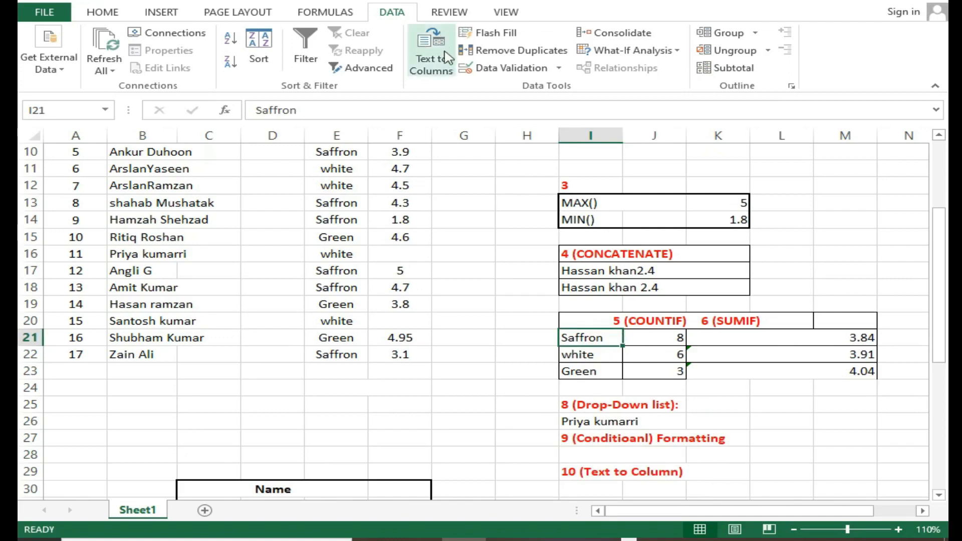
click(105, 13)
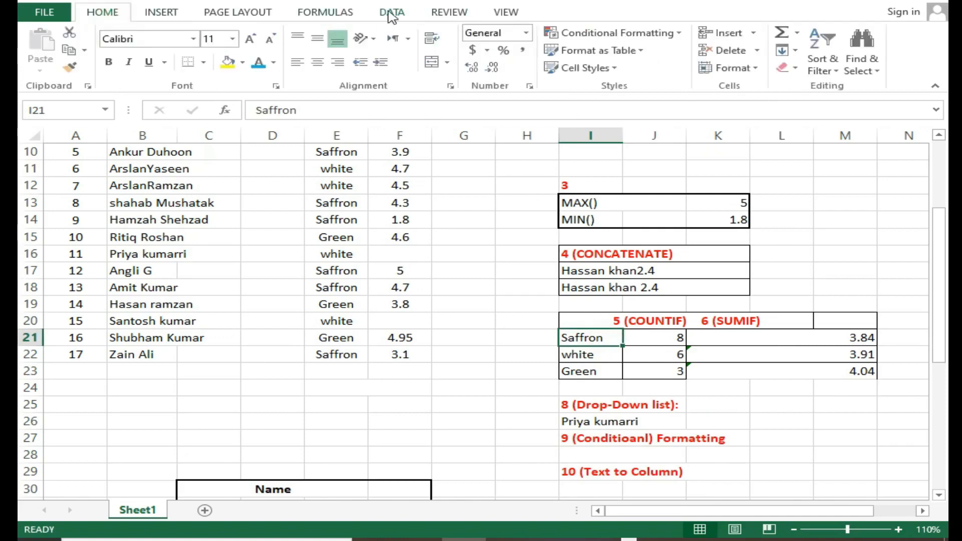
click(392, 14)
click(496, 70)
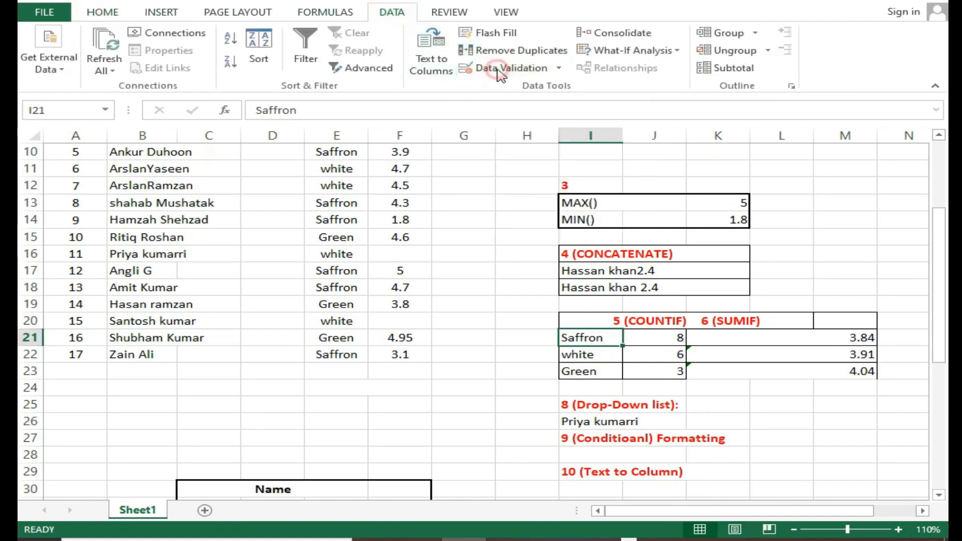
click(670, 202)
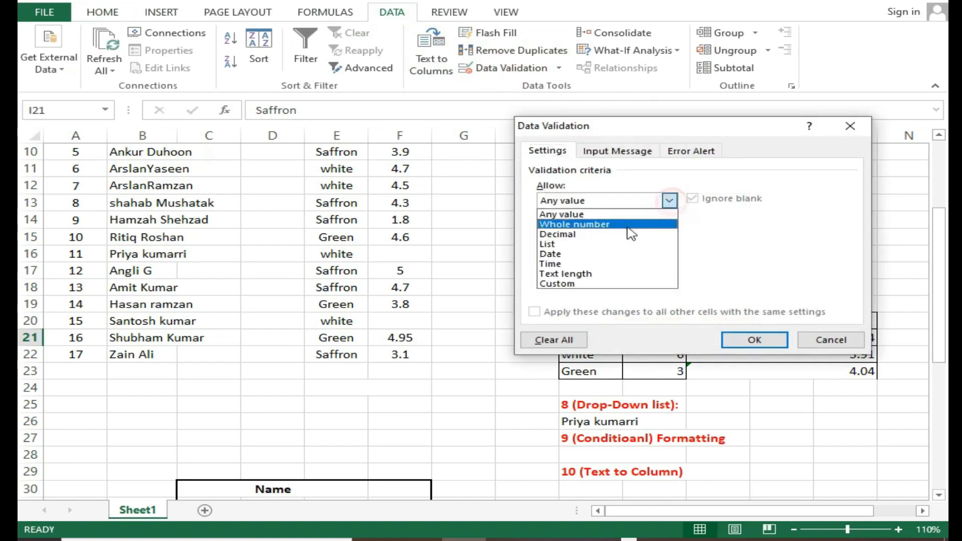
click(585, 246)
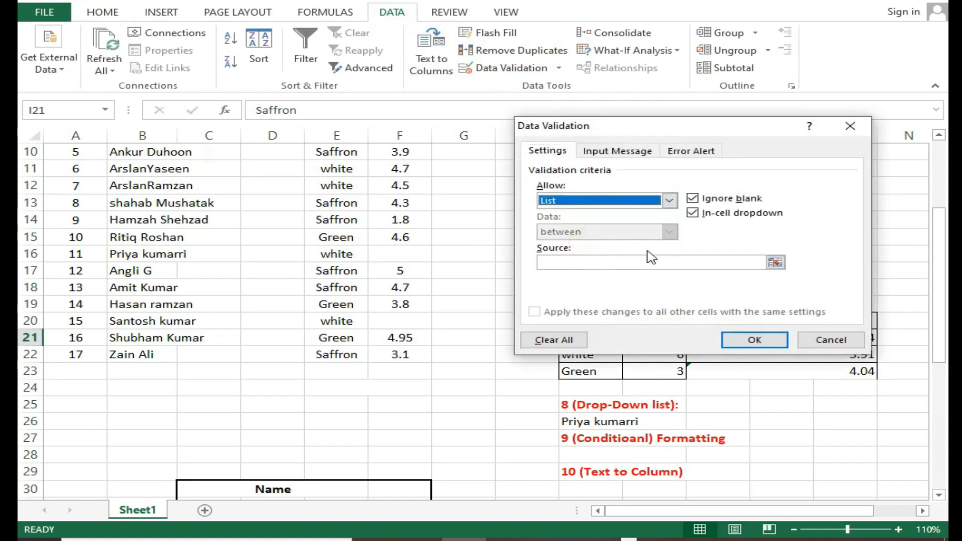
click(773, 265)
scroll(438, 224, up, 2)
drag(337, 185, 341, 457)
click(861, 143)
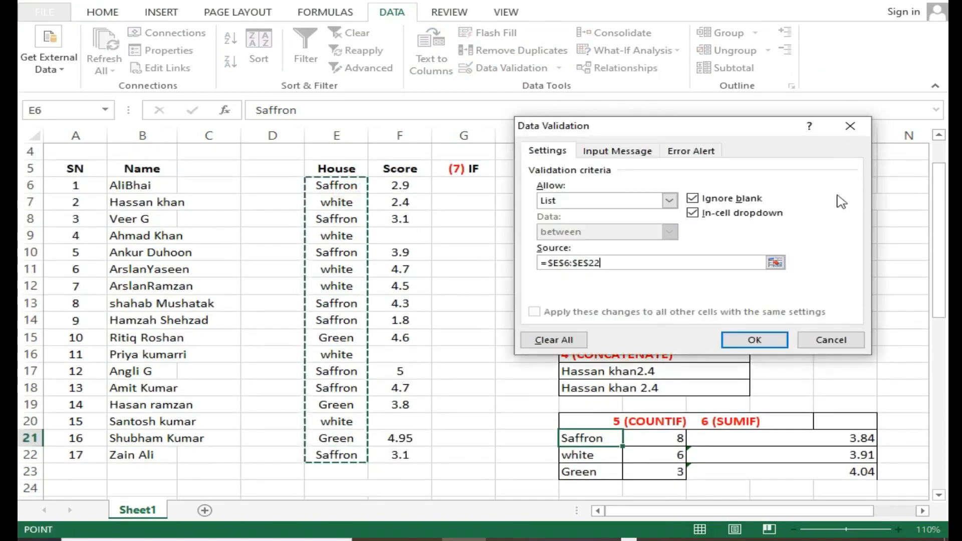
click(752, 342)
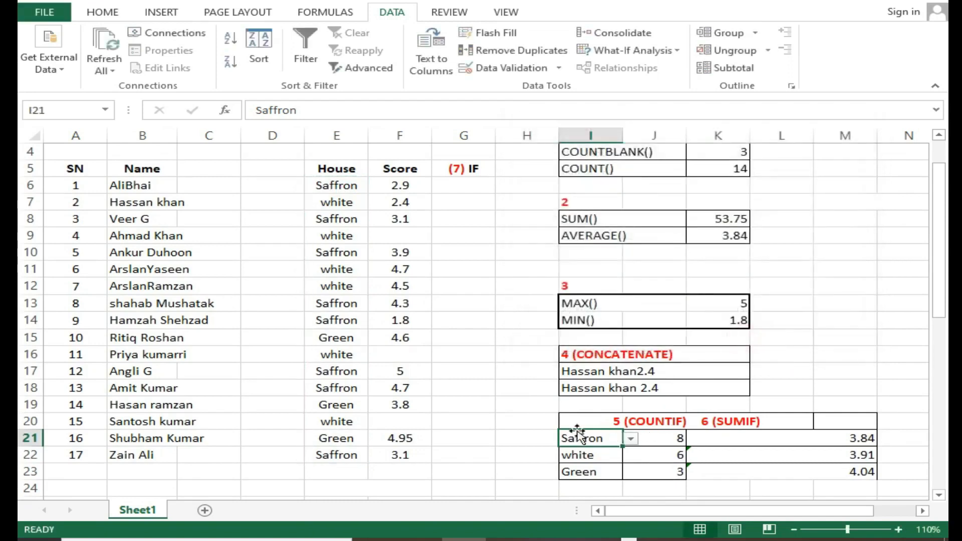
Test the drop-down in I21 by choosing white and then Green, checking the COUNTIF result in J21
click(525, 422)
scroll(551, 425, down, 1)
click(591, 388)
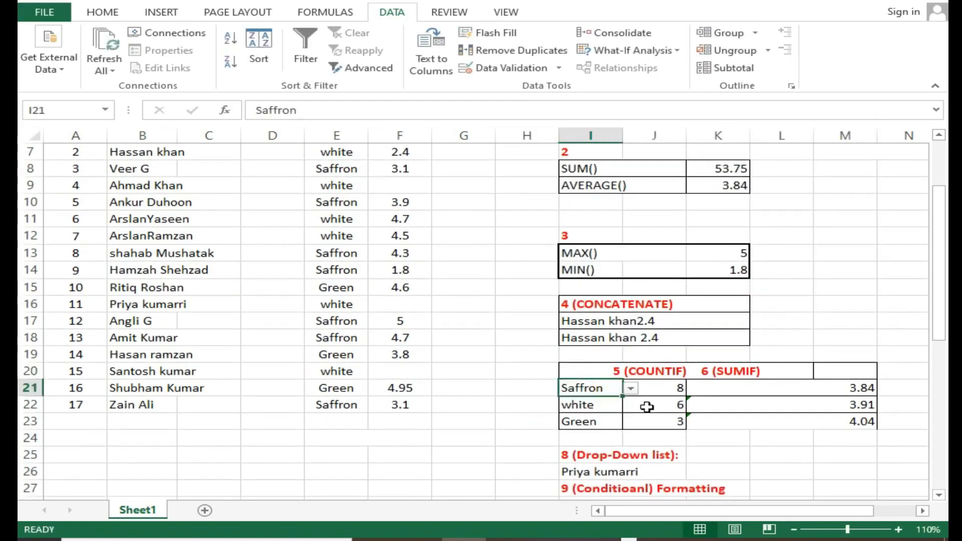
click(630, 388)
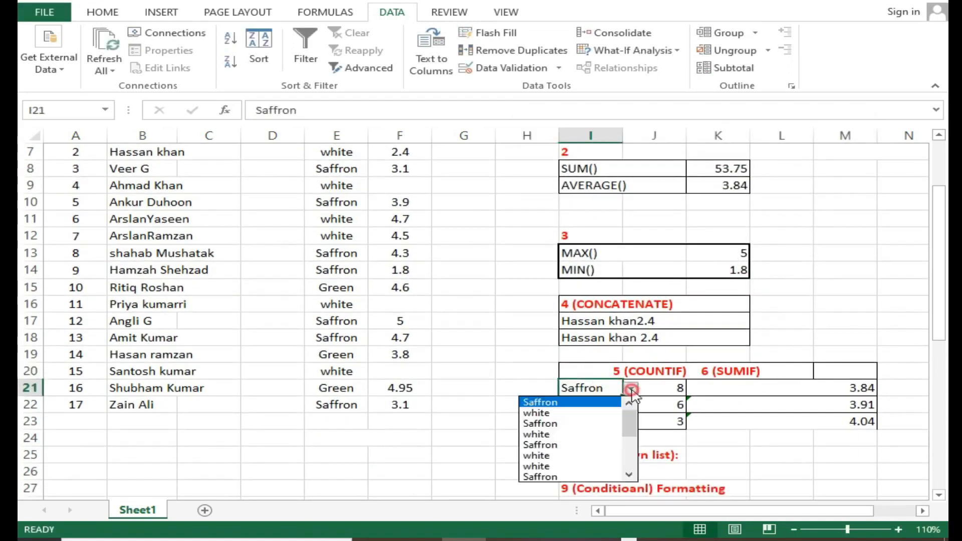
click(600, 434)
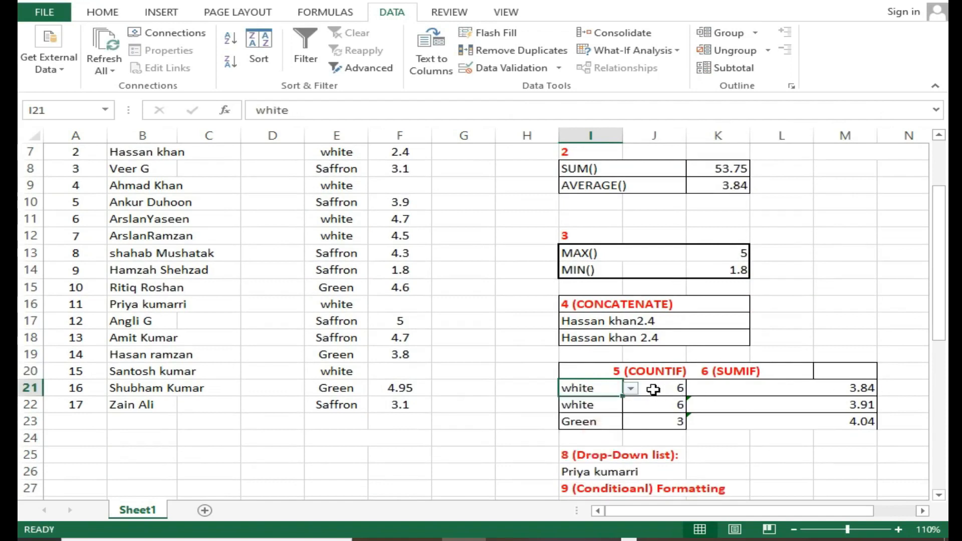
click(631, 389)
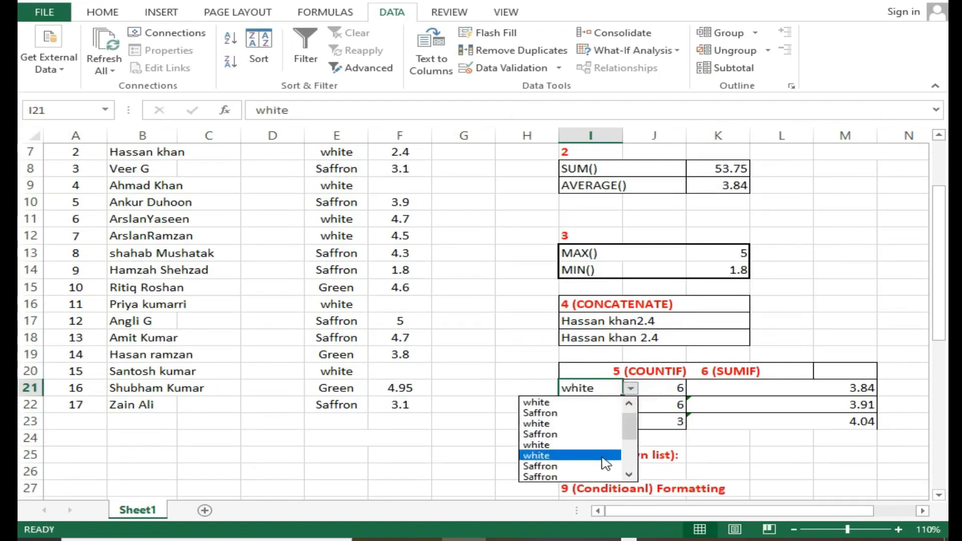
scroll(576, 454, down, 1)
click(587, 456)
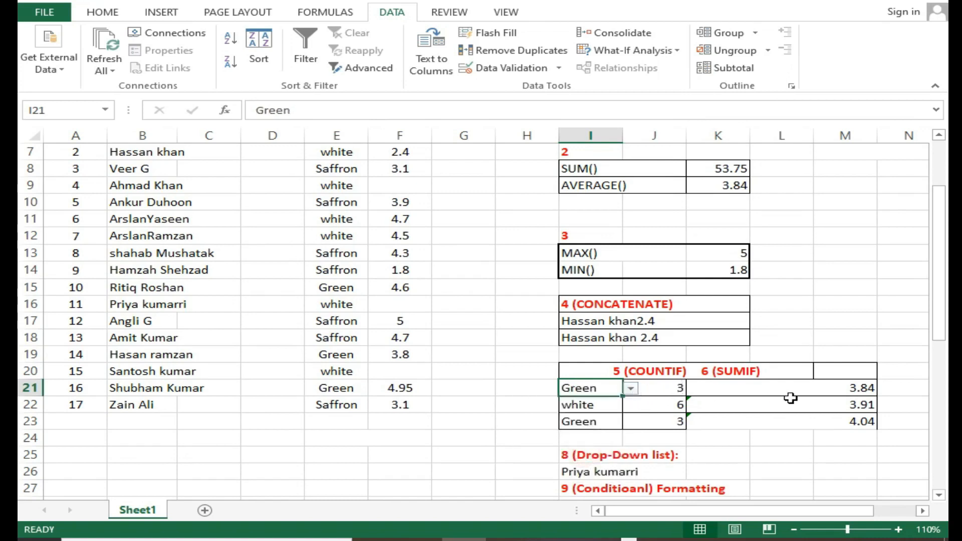
Set the house in I21 to white from its drop-down list
click(632, 389)
click(631, 389)
click(631, 389)
click(606, 403)
click(631, 389)
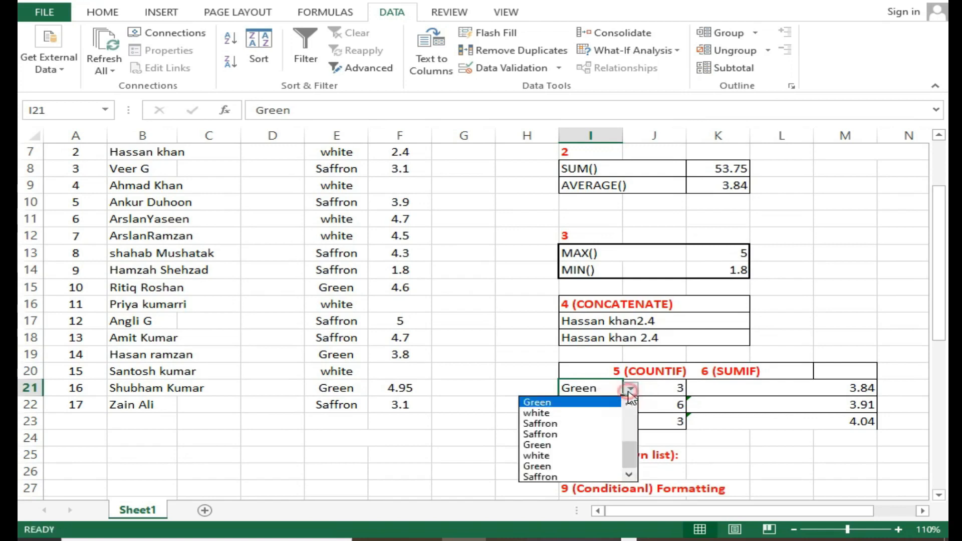
click(608, 418)
Review the drop-down, Conditional Formatting and Text to Column sections from I25 to I29
scroll(678, 396, down, 1)
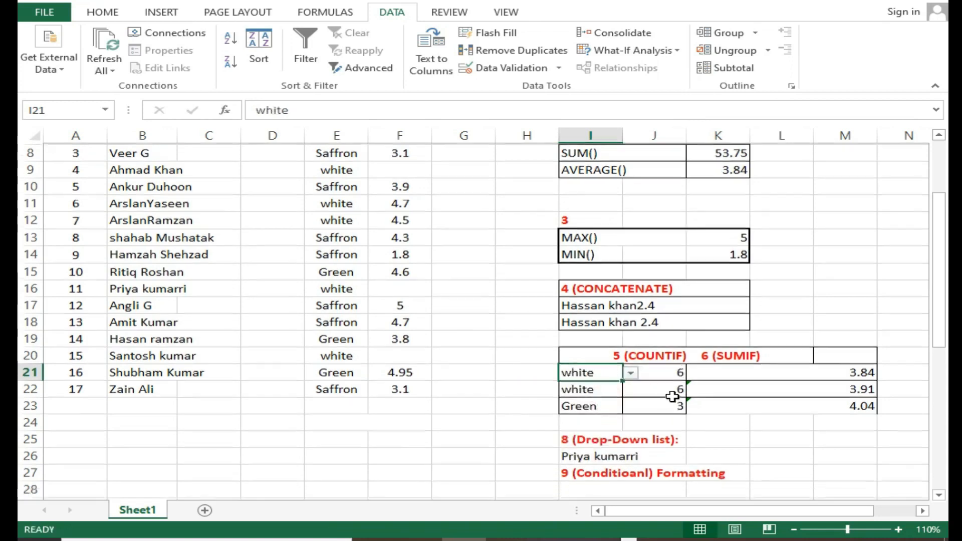
click(672, 420)
scroll(677, 401, down, 1)
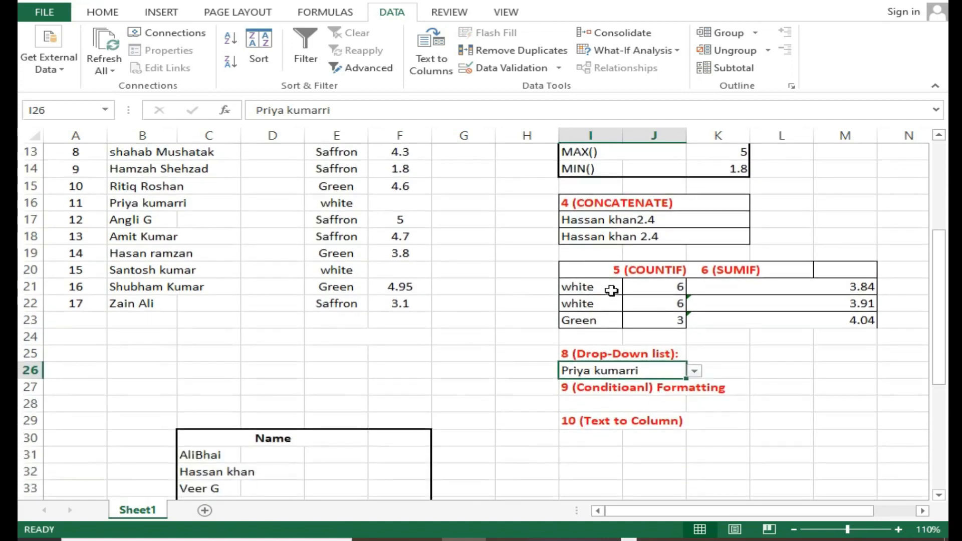
scroll(612, 290, down, 1)
scroll(639, 314, down, 1)
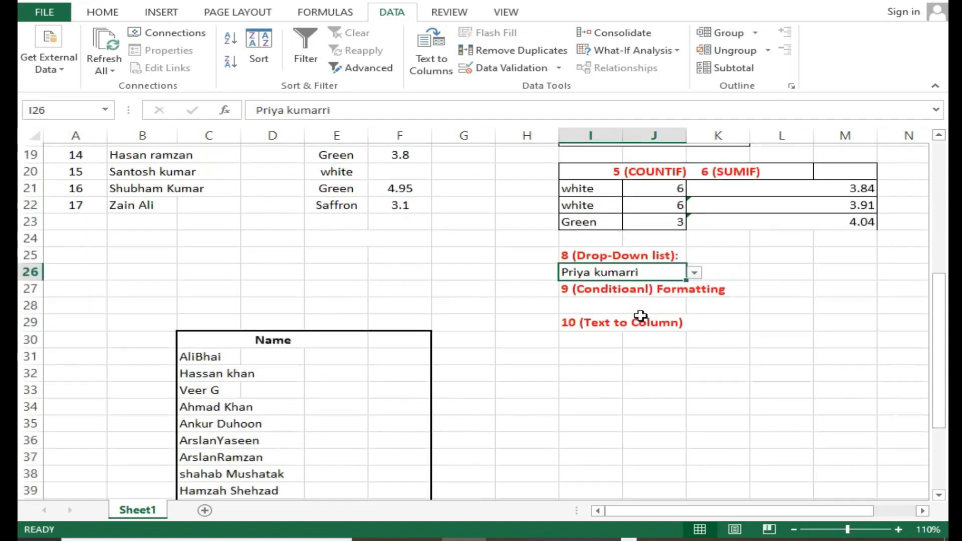
click(628, 309)
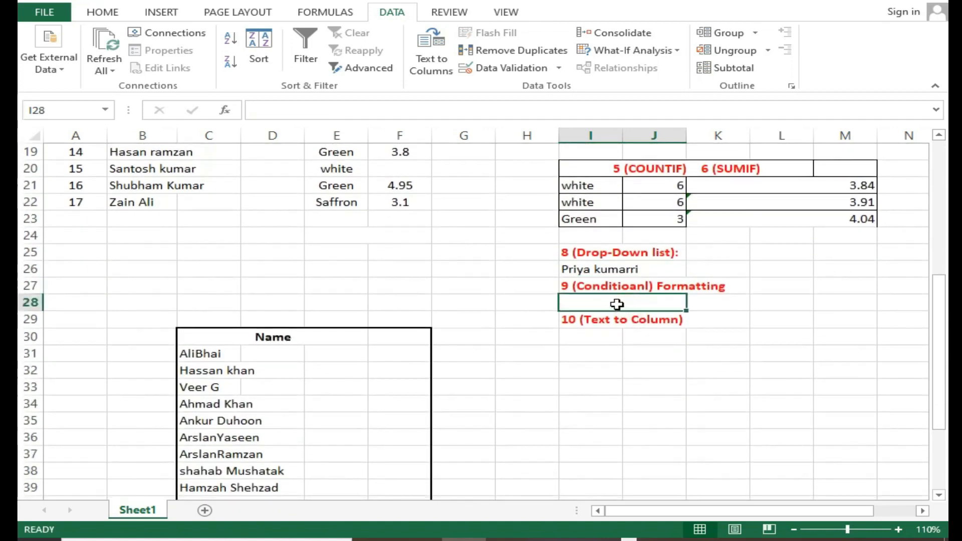
scroll(620, 305, up, 1)
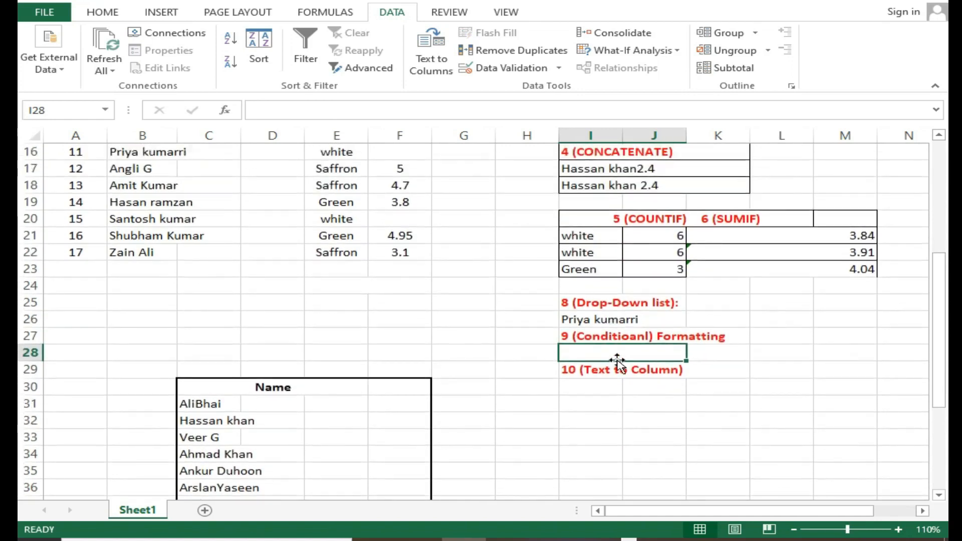
scroll(617, 362, up, 4)
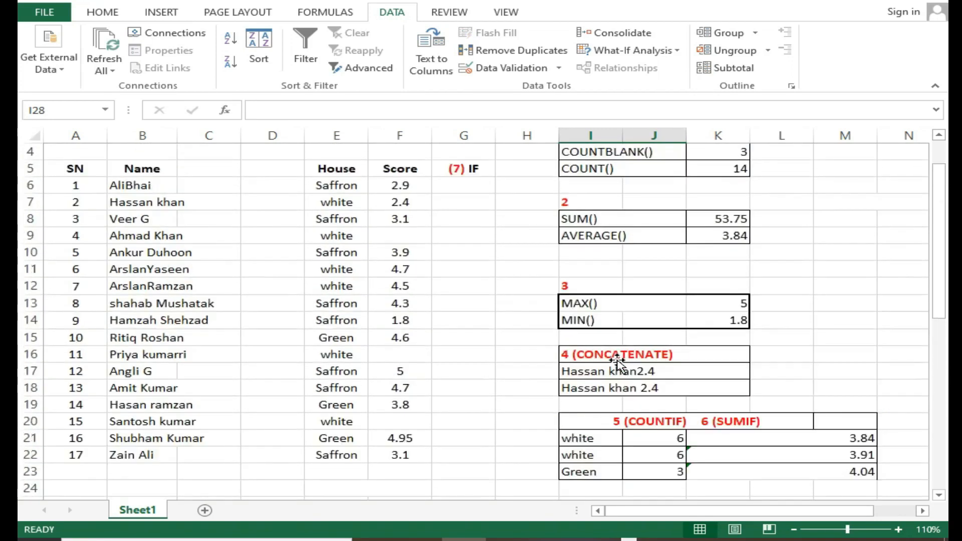
Apply a Greater Than conditional format to scores F6:F22 with threshold 2.5 and Green Fill with Dark Green Text
drag(414, 189, 420, 447)
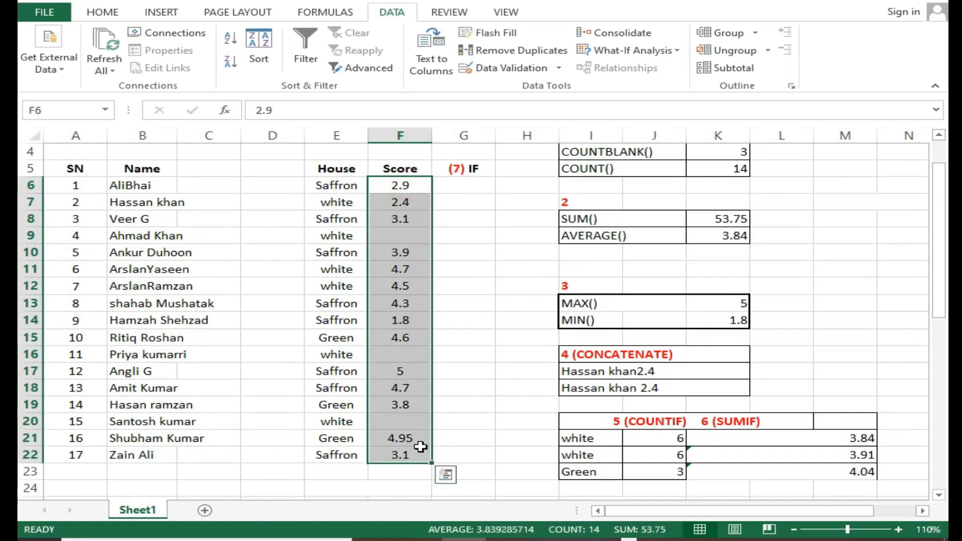
click(107, 13)
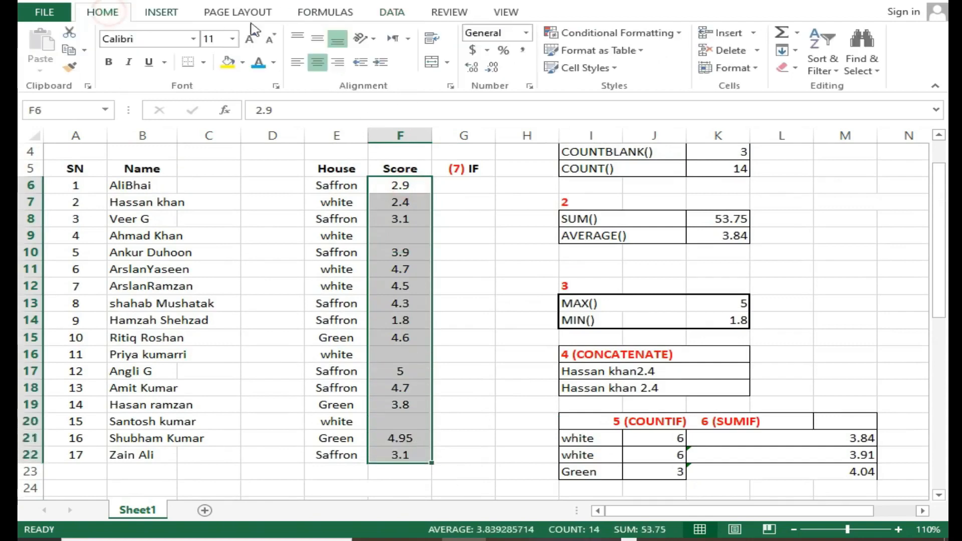
click(604, 36)
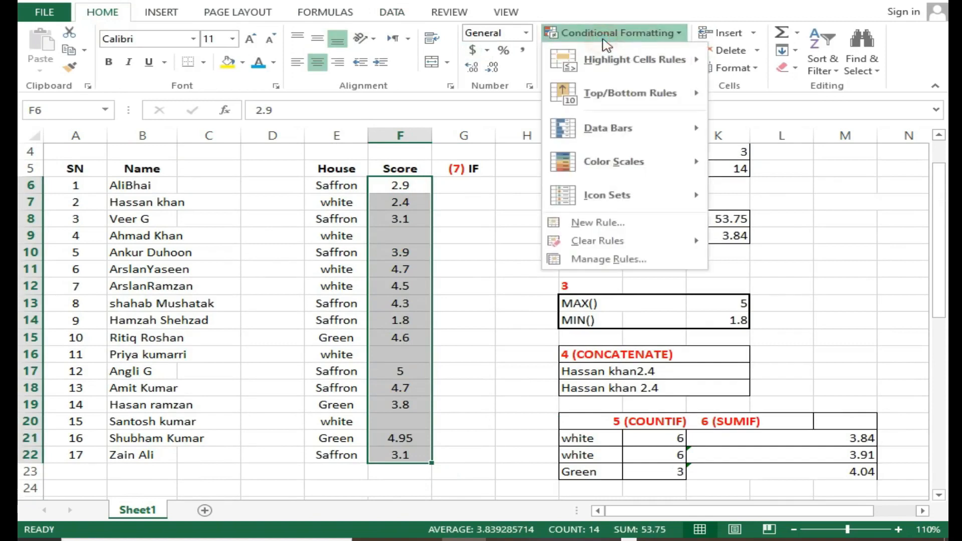
mouse_move(638, 60)
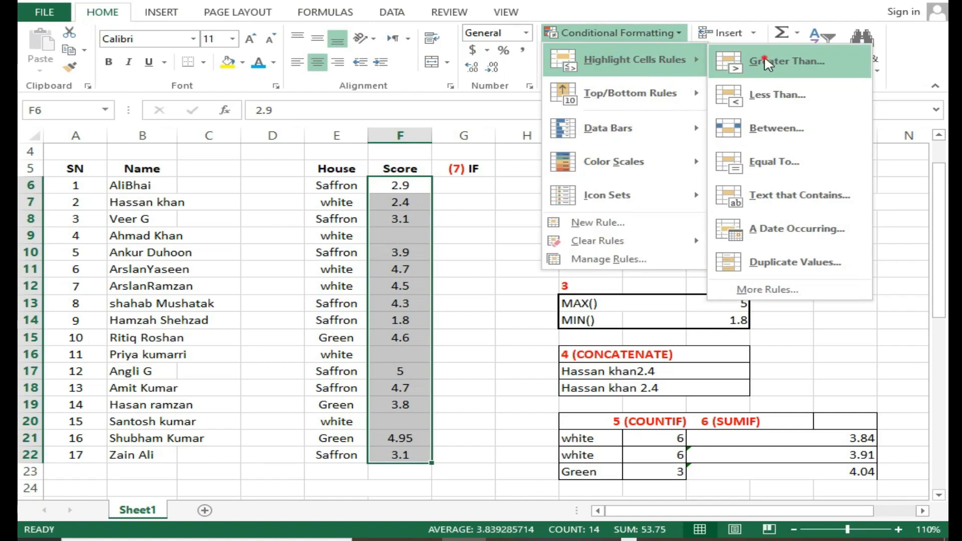
click(767, 62)
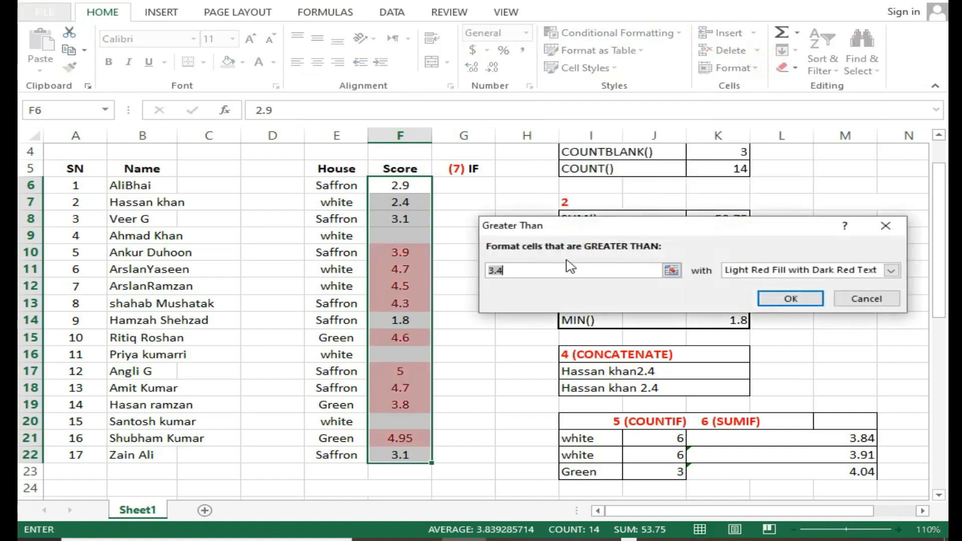
text(2.5)
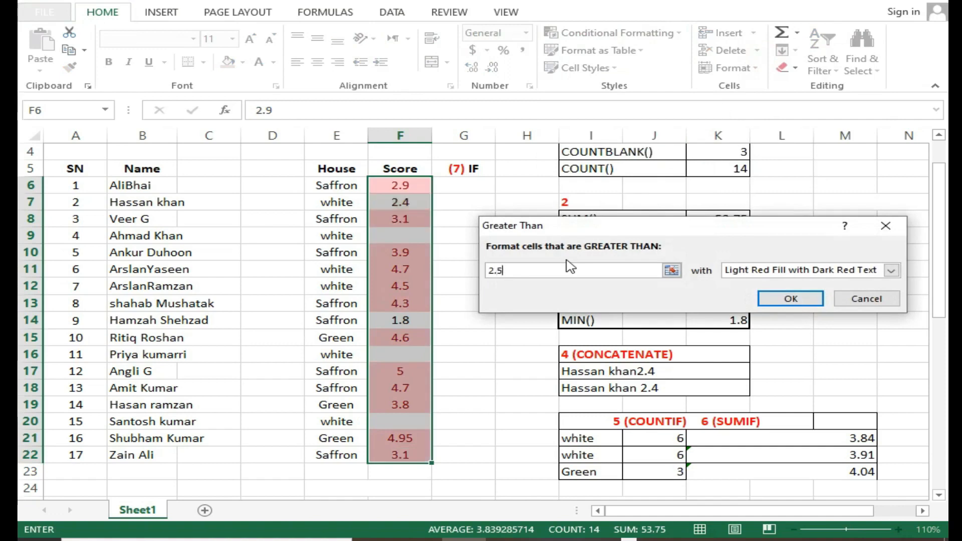
click(798, 271)
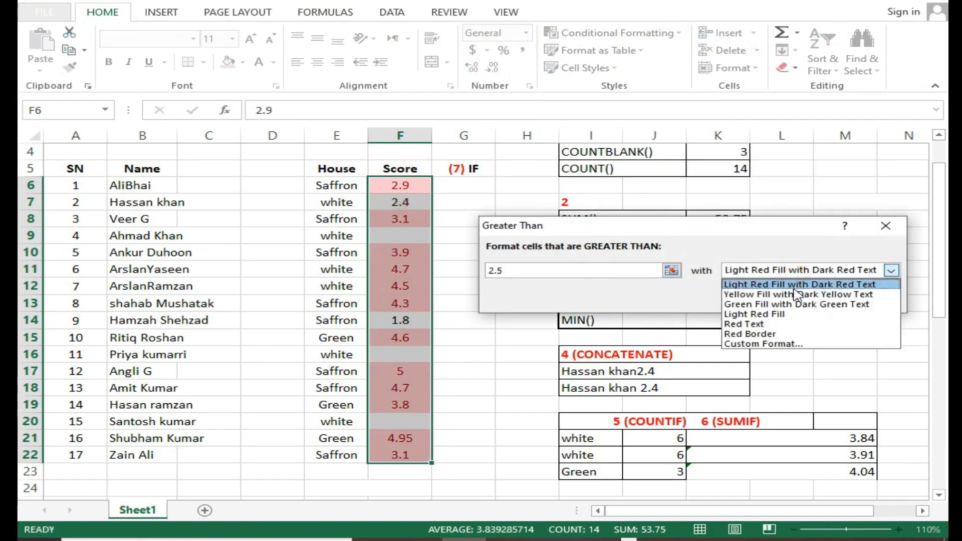
click(797, 295)
click(791, 270)
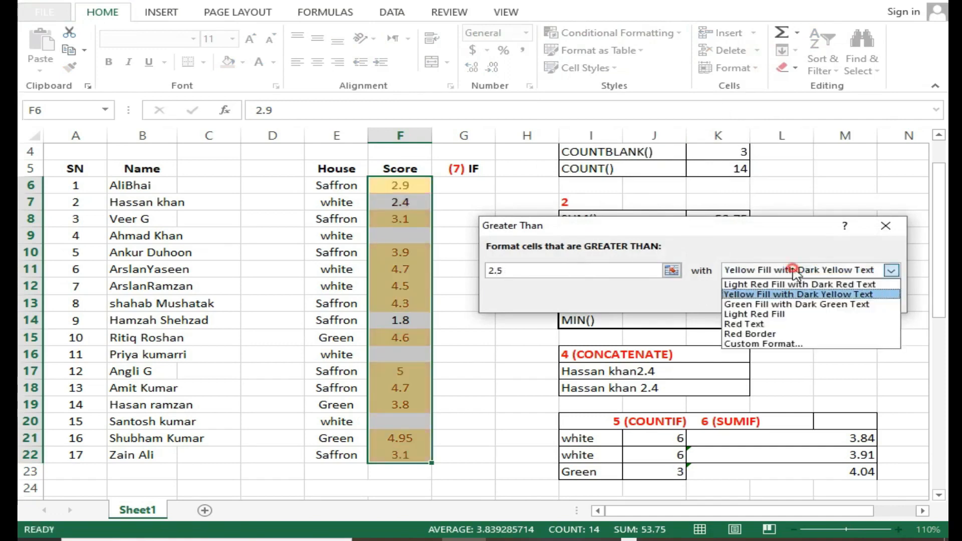
click(792, 305)
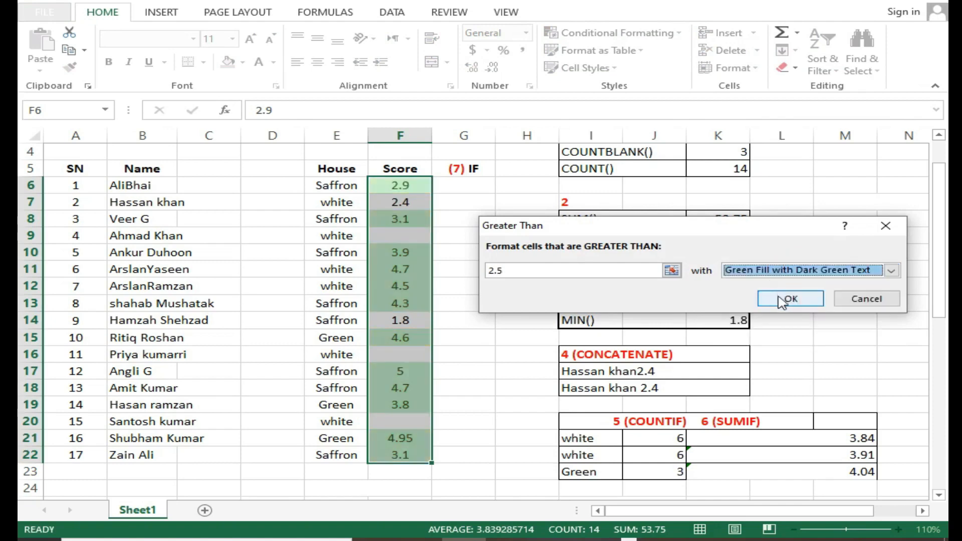
click(791, 299)
Check which scores in F6:F22 are highlighted by the Greater Than rule and which are not
click(402, 269)
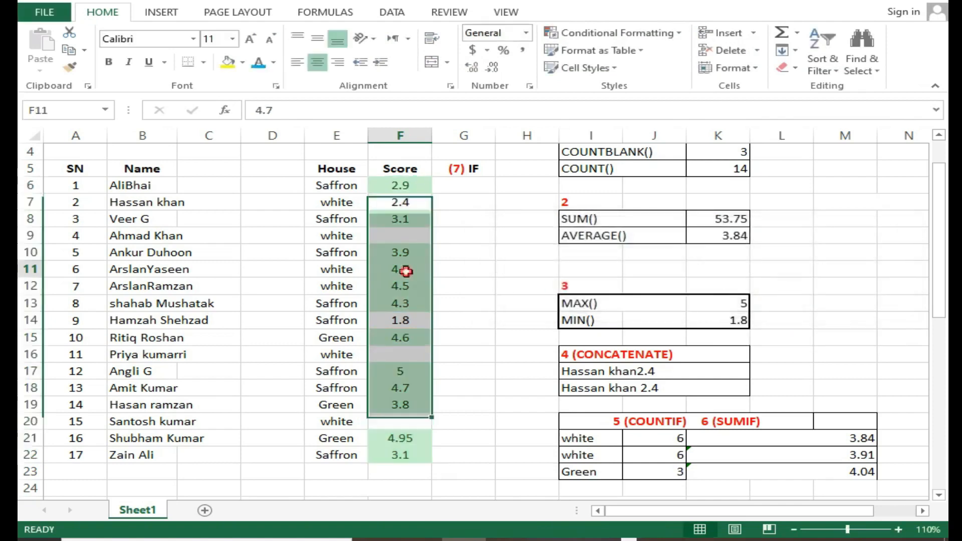
click(392, 207)
click(400, 320)
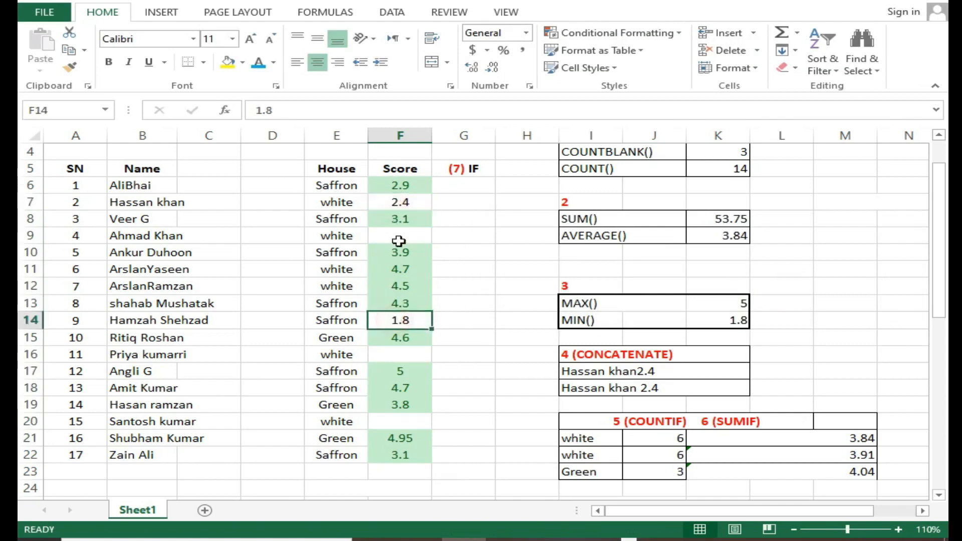
drag(395, 186, 393, 453)
click(429, 438)
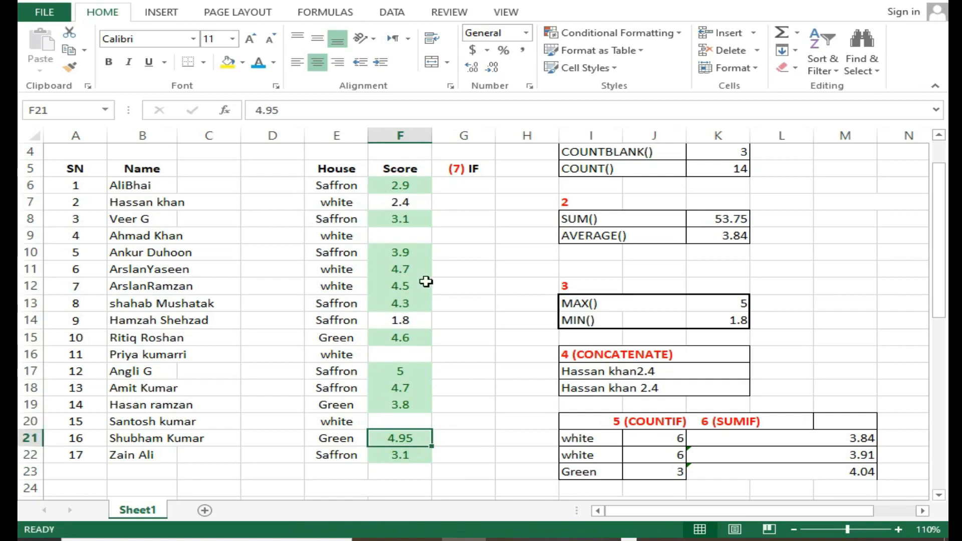
Apply a Less Than conditional format to scores F6:F22 with threshold 2.5 and Red Border
drag(399, 183, 403, 454)
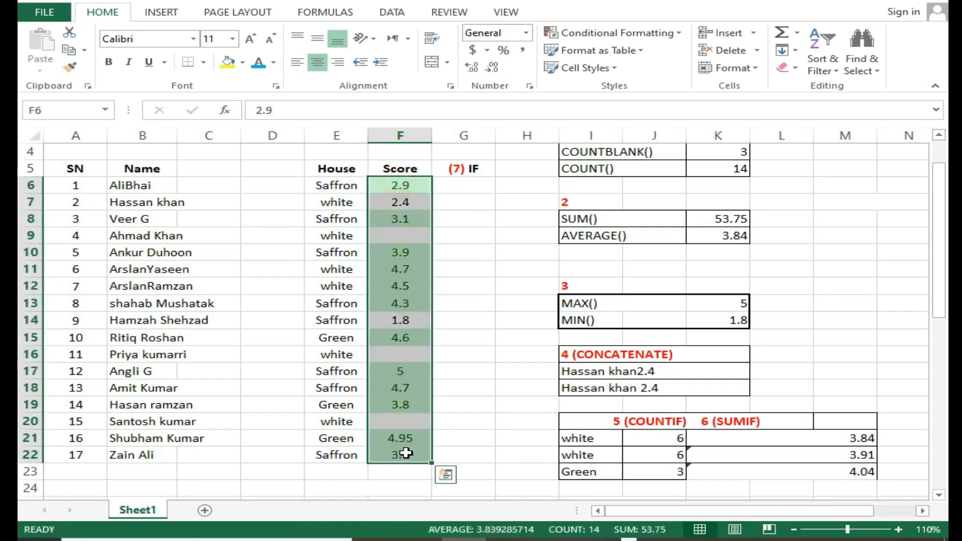
click(609, 34)
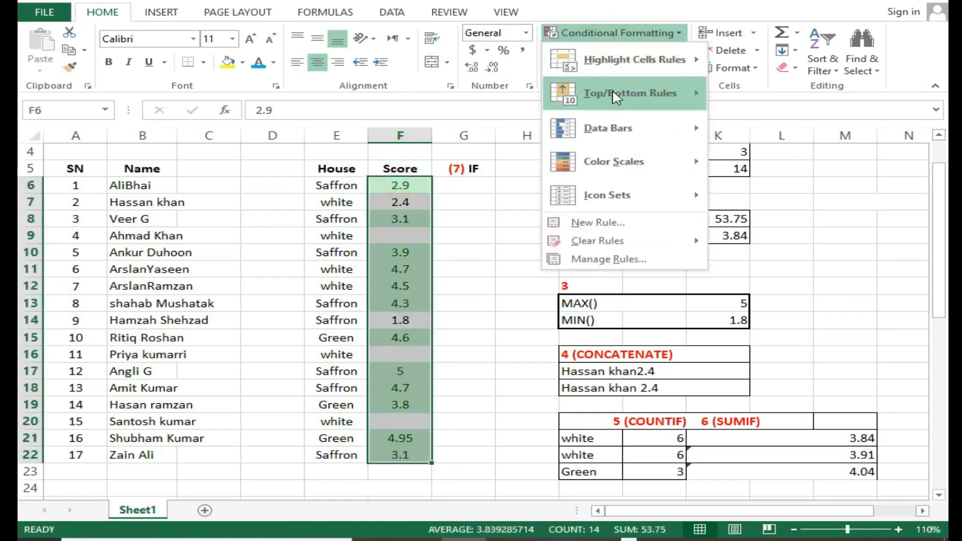
mouse_move(613, 71)
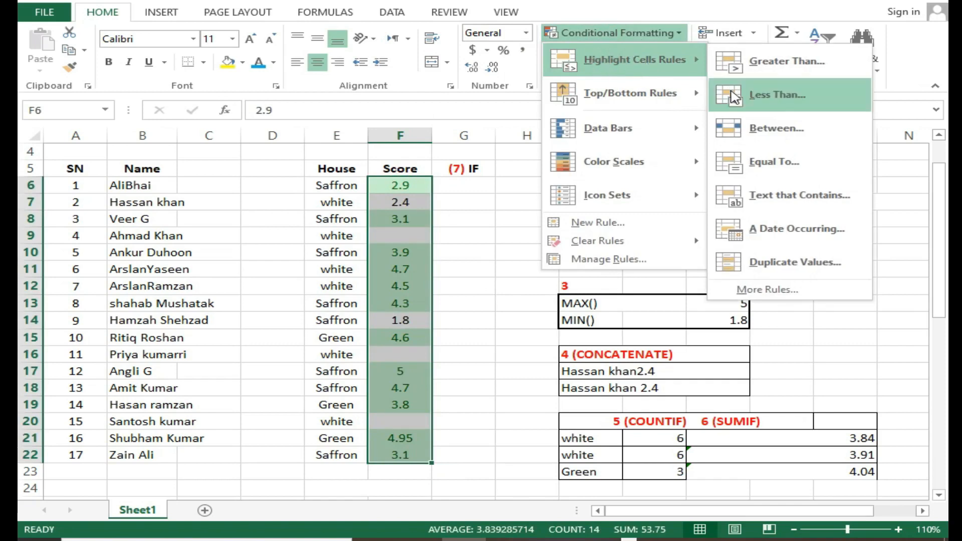
click(779, 95)
click(548, 267)
text(2.5)
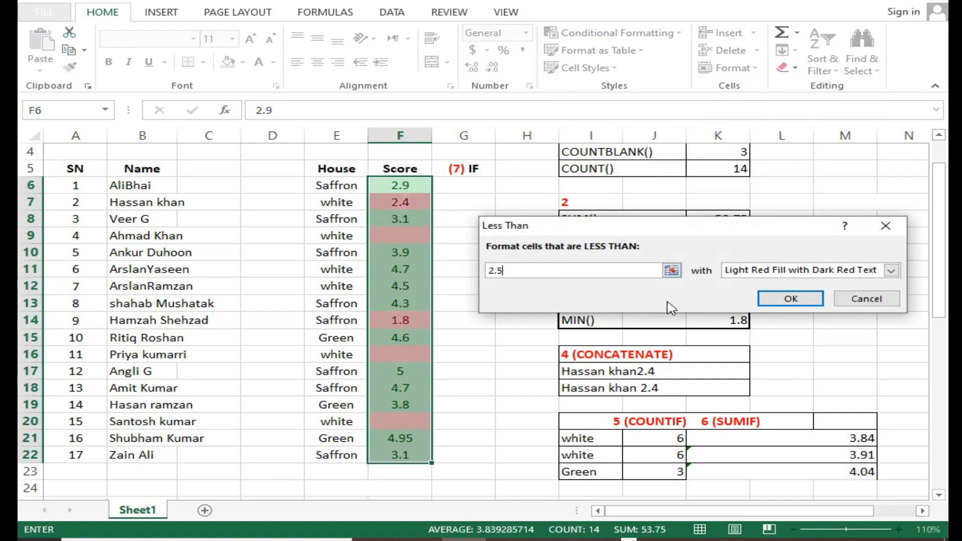
click(777, 273)
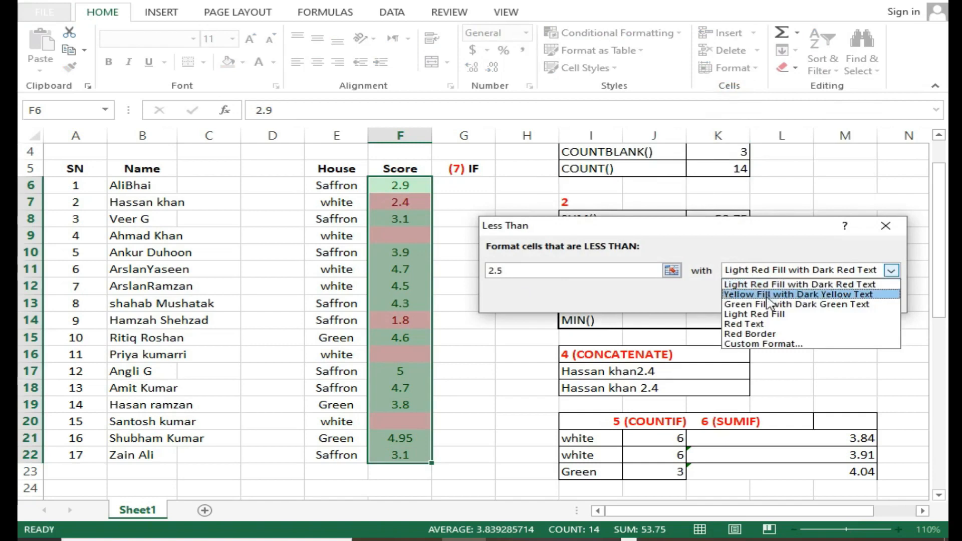
click(764, 334)
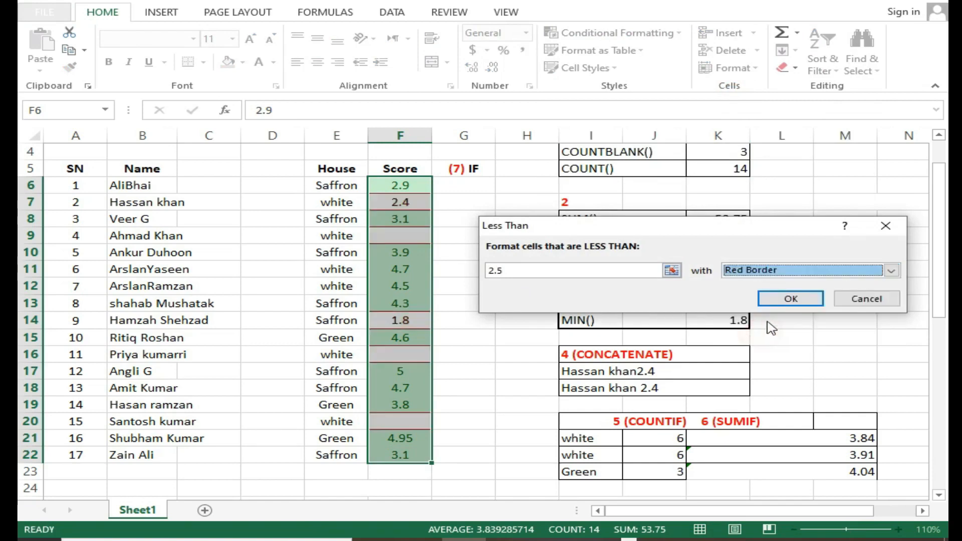
click(779, 311)
click(489, 294)
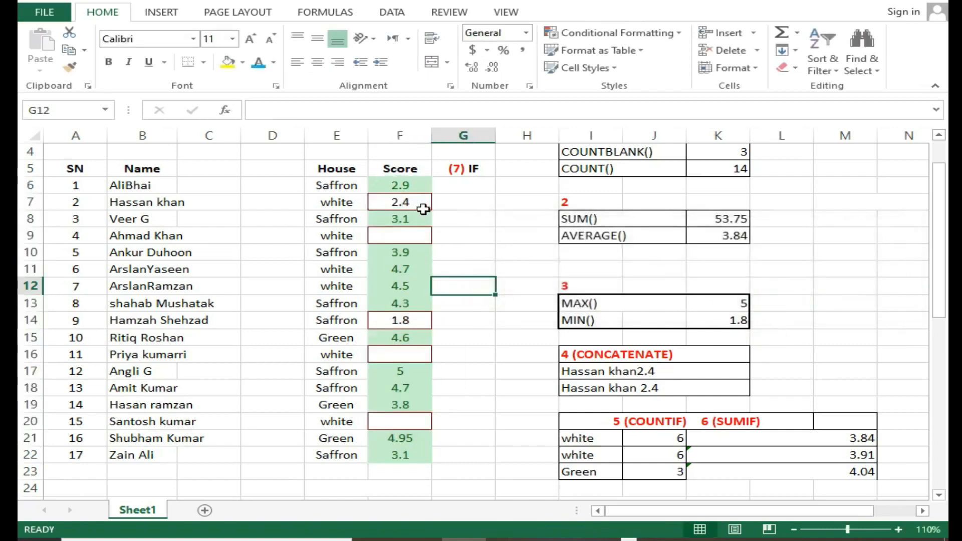
Check which cells in F6:F22 are marked by the Less Than rule, including the blank scores
click(400, 237)
click(400, 319)
click(399, 353)
click(397, 419)
click(399, 354)
click(396, 321)
click(400, 237)
click(398, 203)
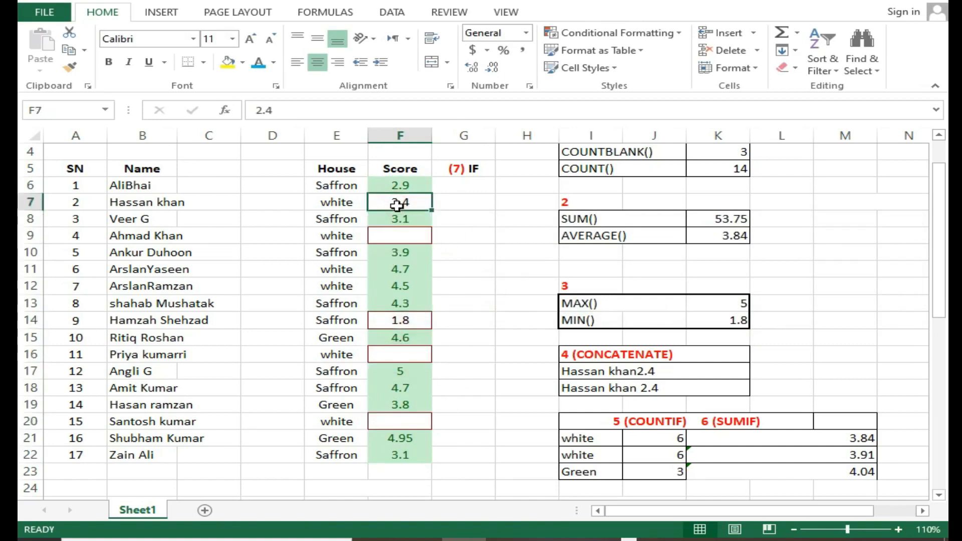
Review the Text to Column section heading in I29 and the Name list starting at C30
scroll(427, 257, down, 6)
click(601, 271)
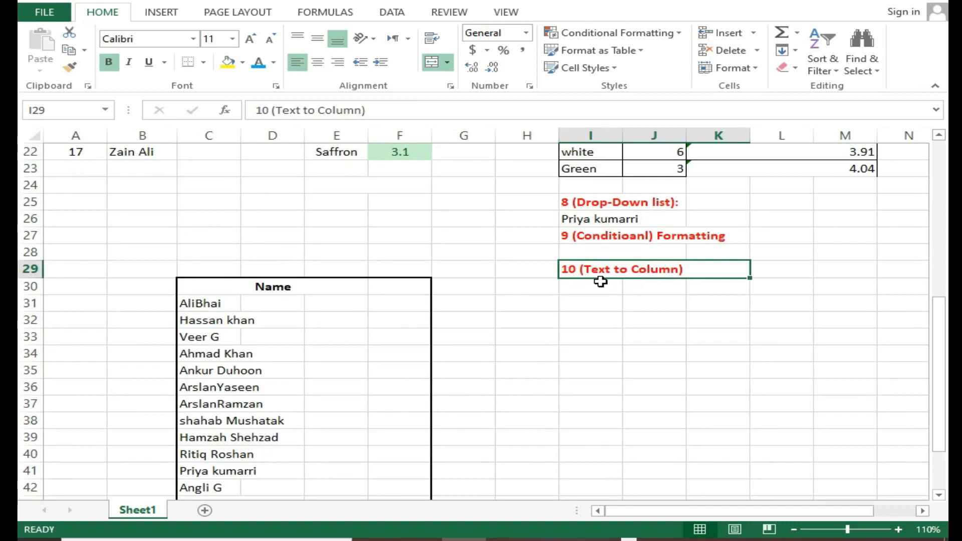
click(595, 285)
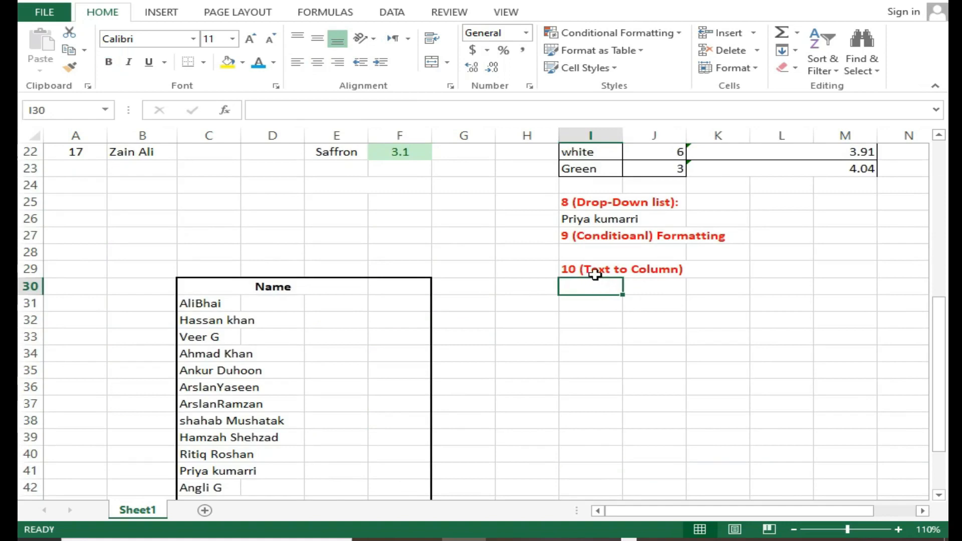
click(595, 273)
click(595, 287)
click(595, 271)
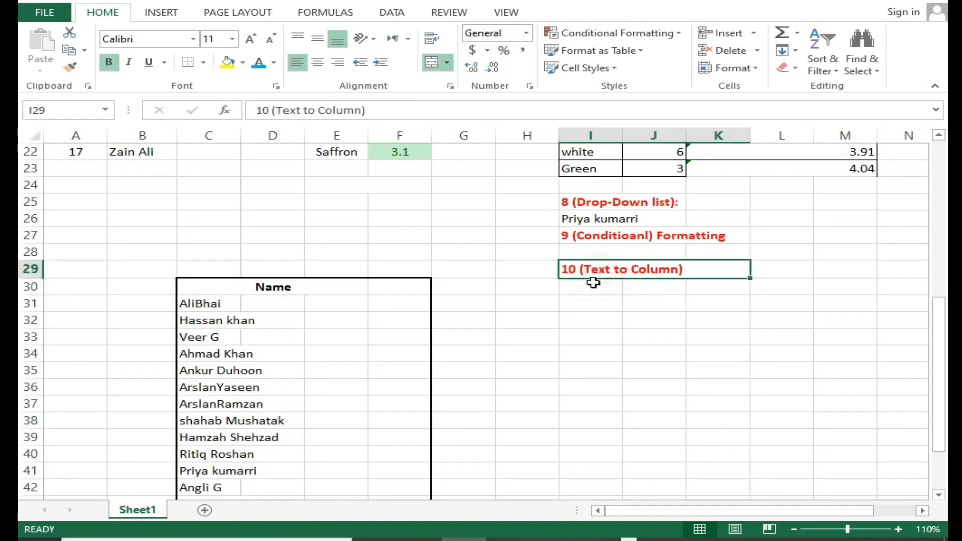
scroll(503, 292, down, 1)
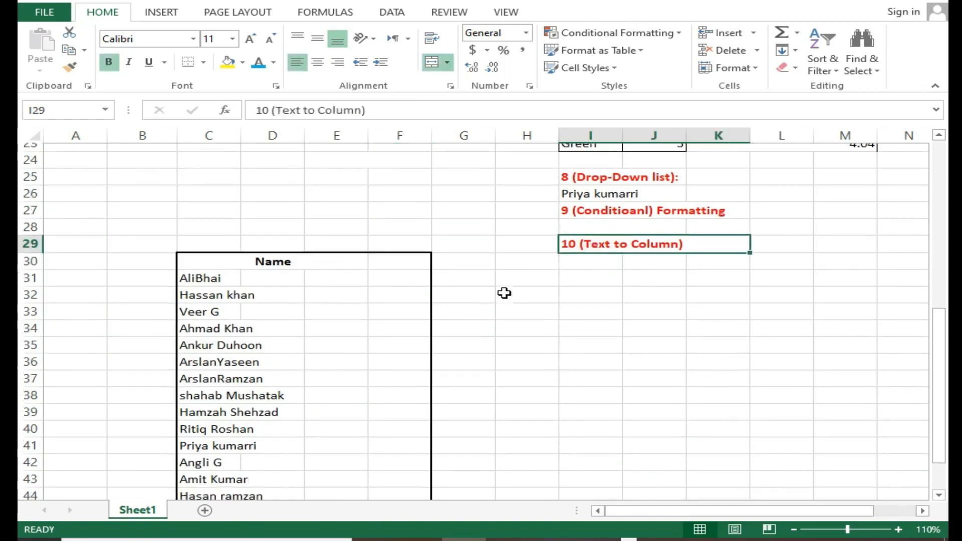
Insert a space between the first and last name in C31 of the Name list
drag(212, 253, 226, 473)
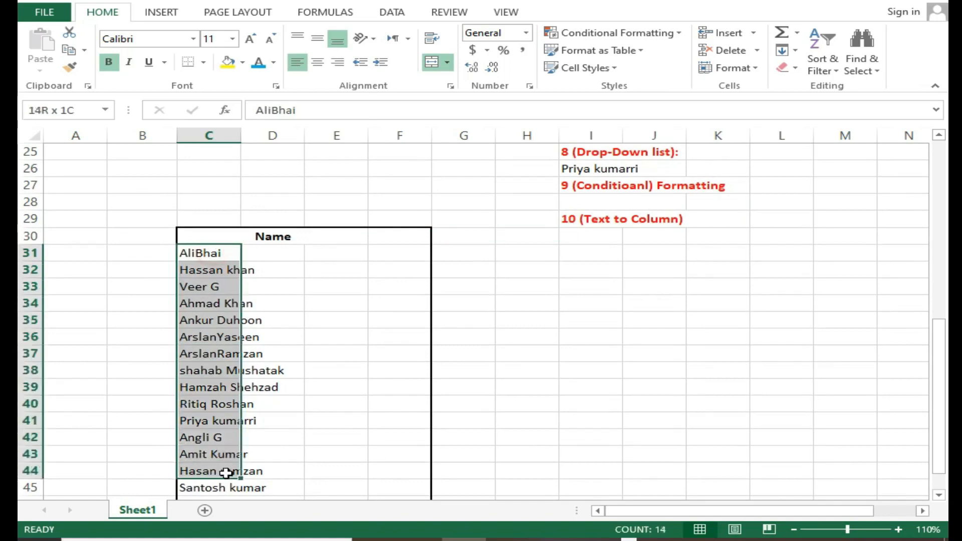
click(204, 256)
double_click(198, 254)
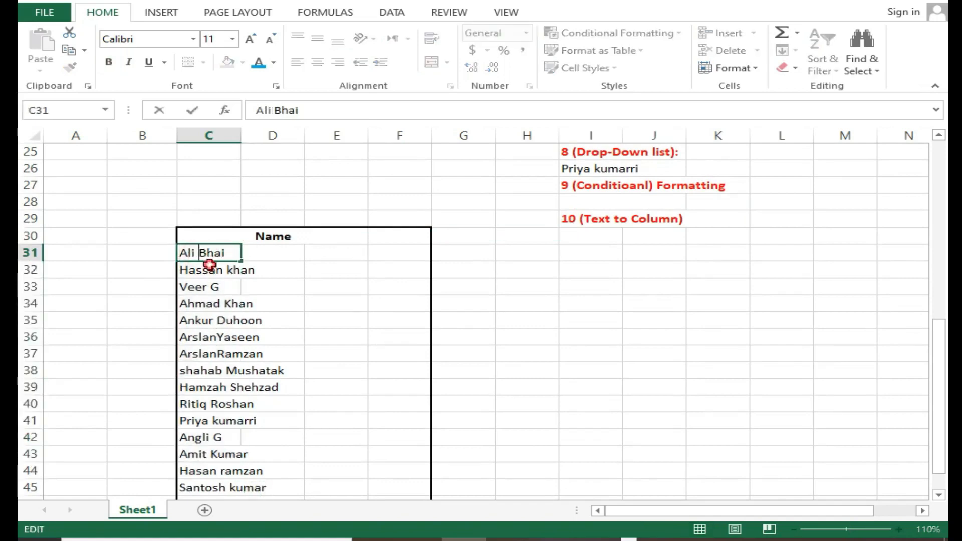
key(Return)
Start the Text to Columns conversion for the names in C31:C47 with Delimited as the data type
scroll(235, 325, down, 1)
drag(198, 206, 230, 467)
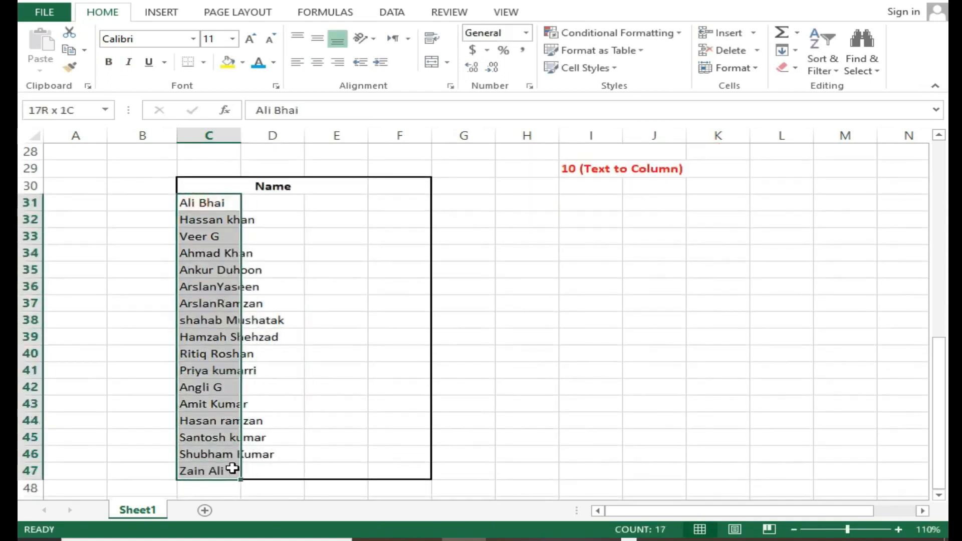
click(302, 286)
drag(194, 203, 212, 454)
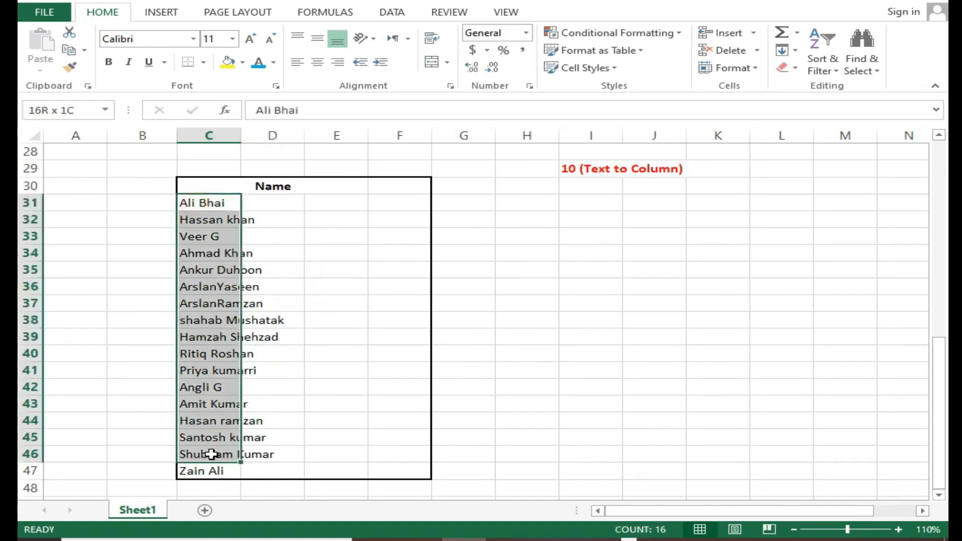
click(211, 454)
drag(215, 203, 212, 469)
click(388, 12)
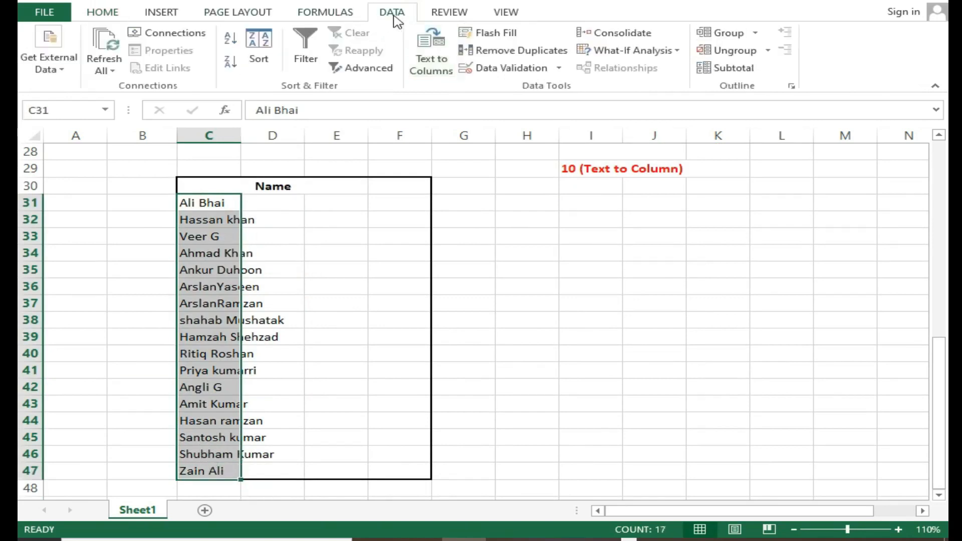
click(434, 65)
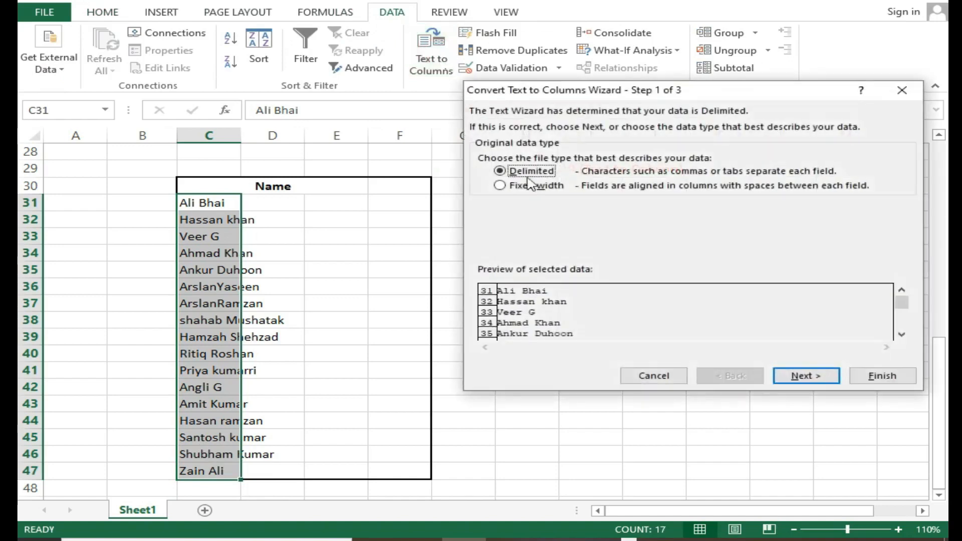
click(802, 377)
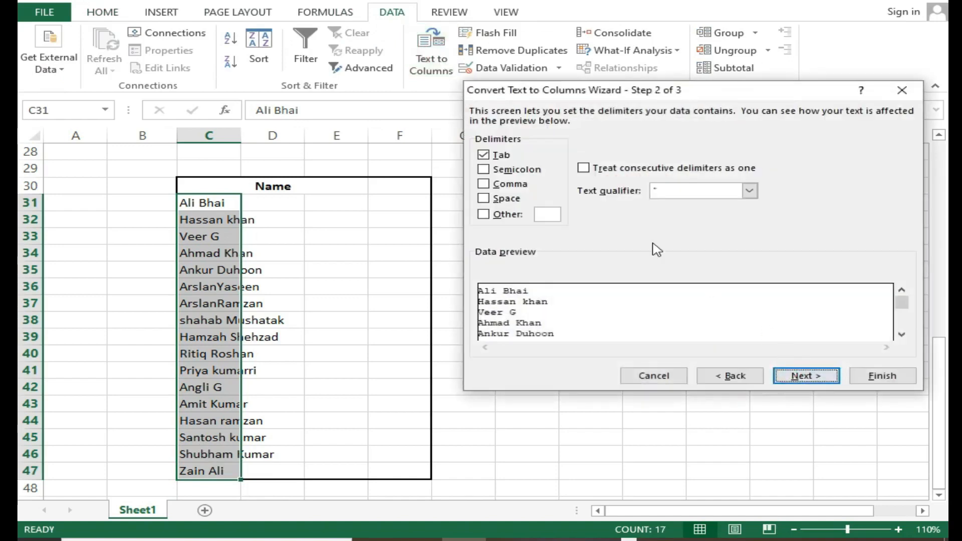
Add Space to the Tab delimiter in the text conversion and continue to the column data format settings
click(796, 377)
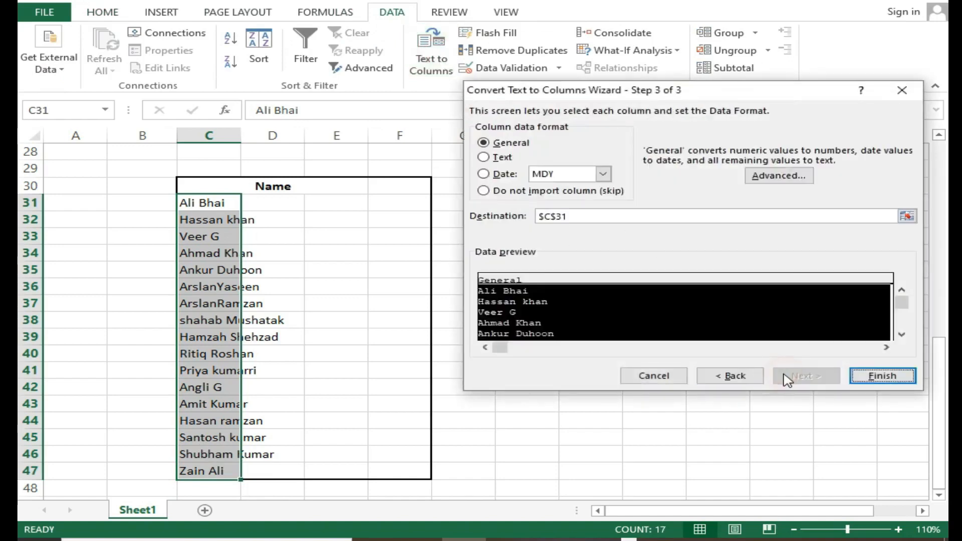
click(733, 376)
click(494, 199)
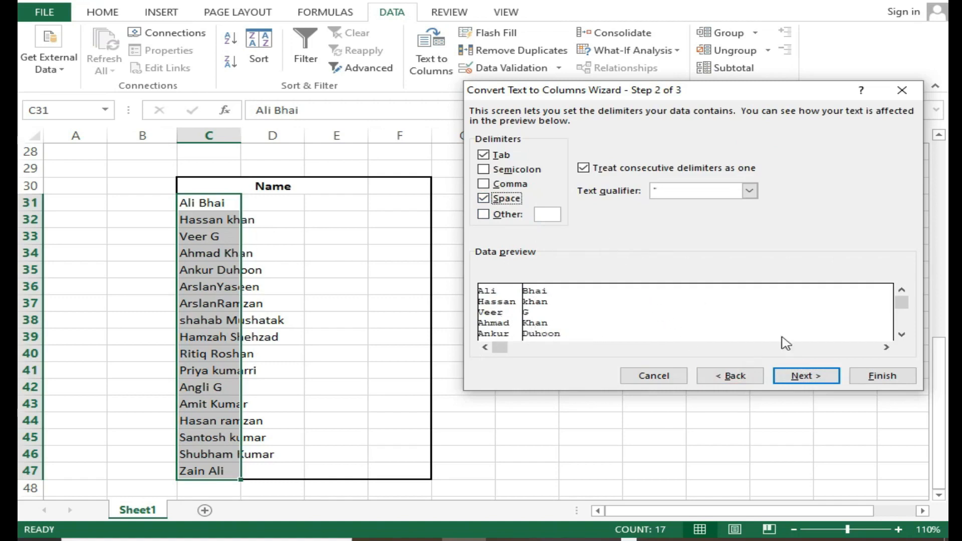
click(804, 377)
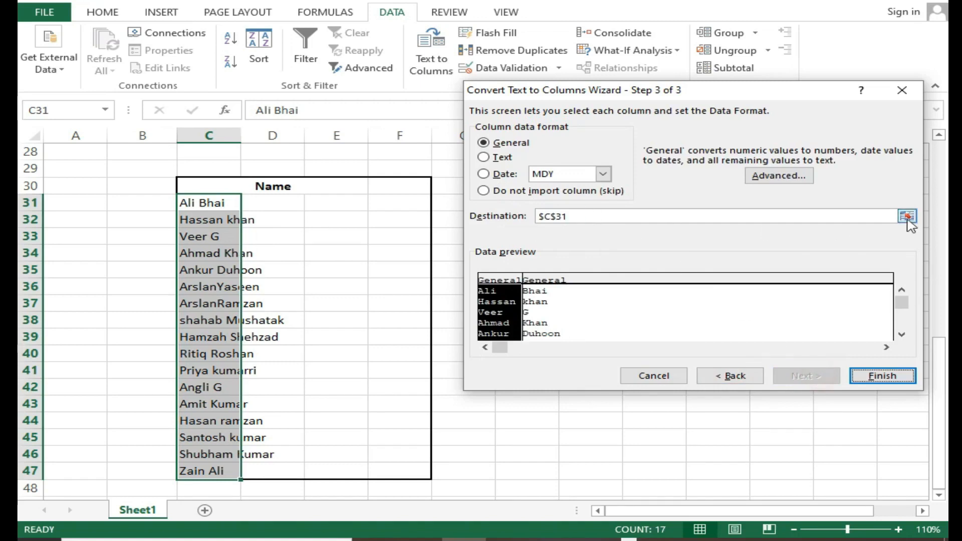
Set the split names' destination to E31 and finish the conversion, allowing existing data to be replaced
click(908, 217)
click(337, 207)
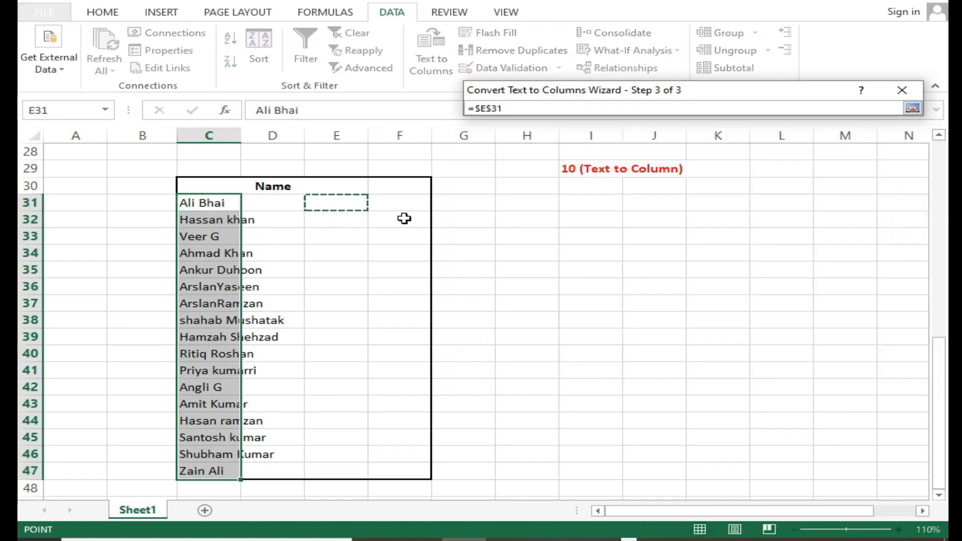
click(912, 108)
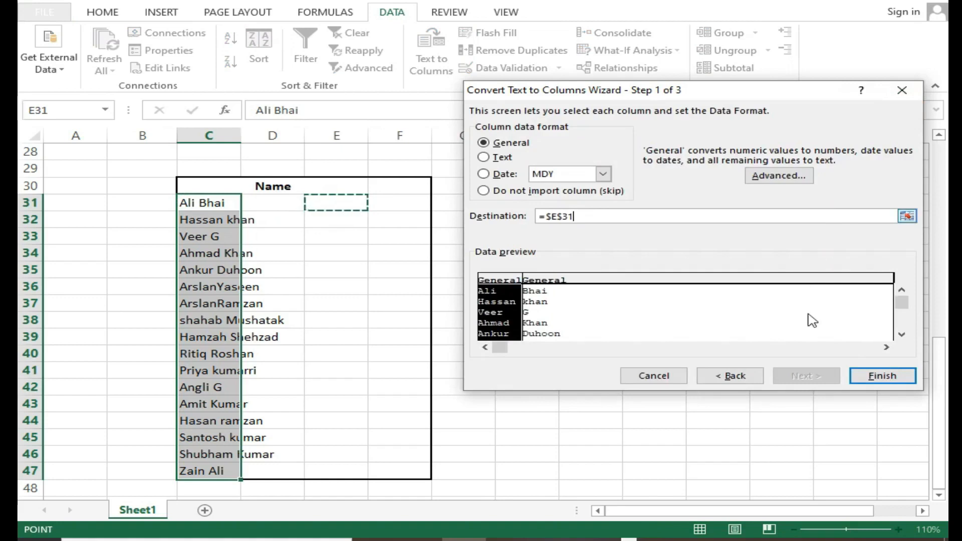
click(875, 377)
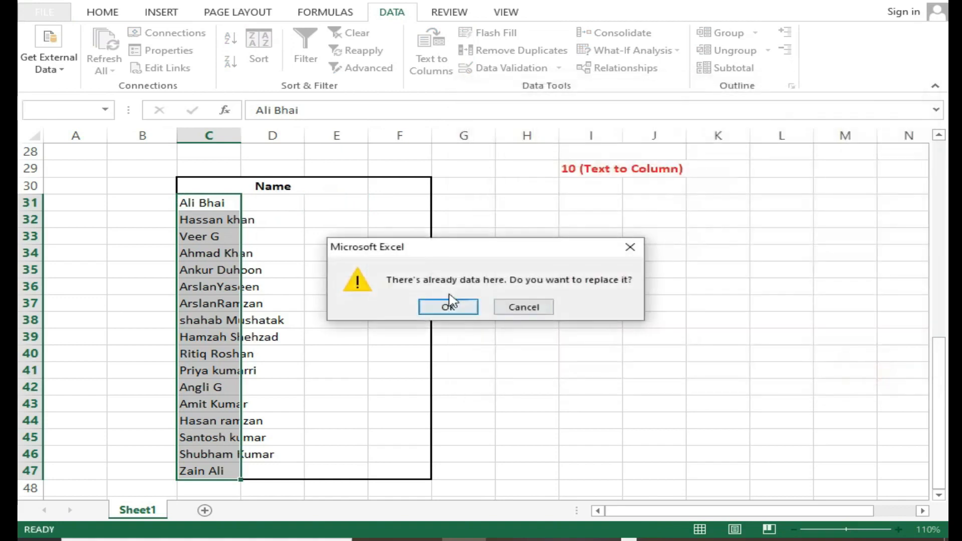
click(449, 306)
drag(333, 220, 396, 454)
click(334, 222)
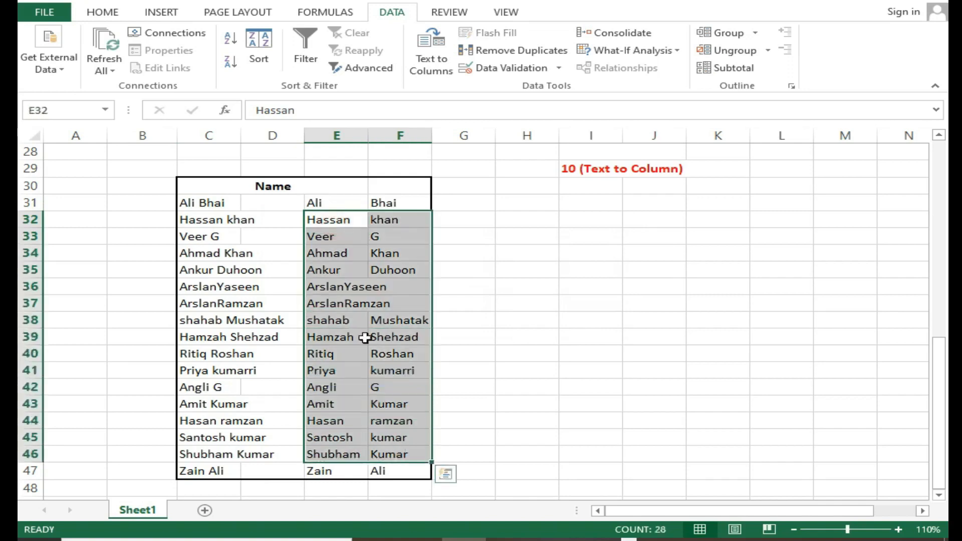
click(365, 338)
Examine the existing IF formula and its arguments in G6 of the score table
scroll(351, 300, up, 4)
click(447, 266)
scroll(450, 266, up, 3)
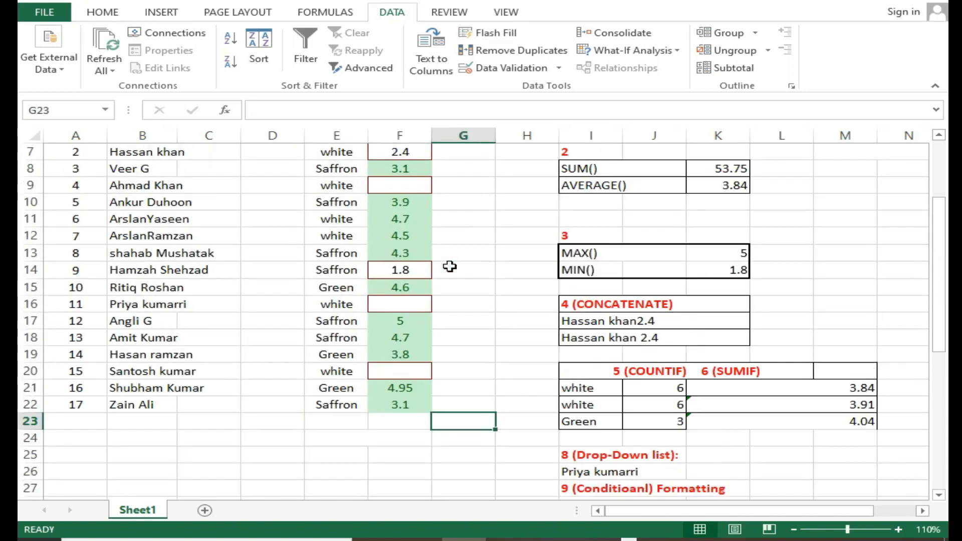
scroll(449, 266, up, 2)
click(463, 238)
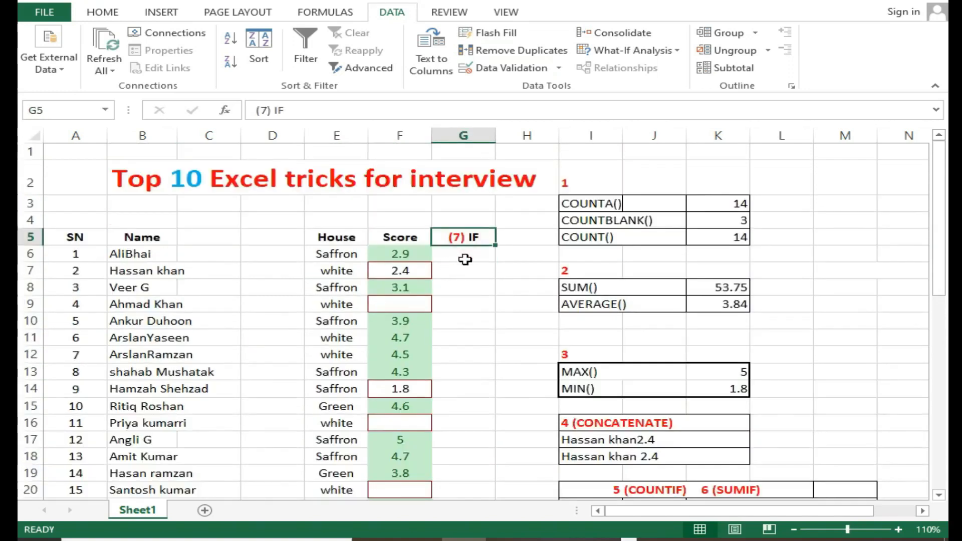
click(466, 255)
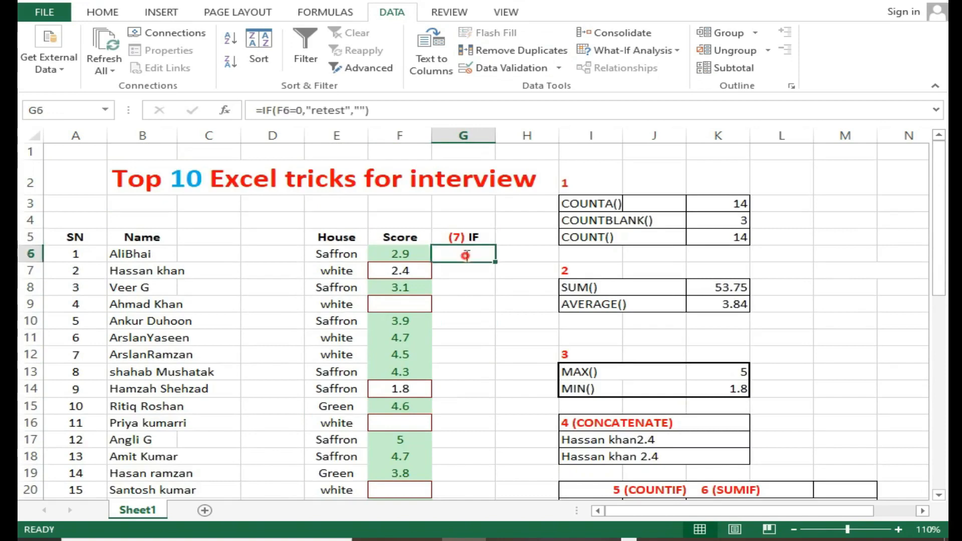
double_click(465, 254)
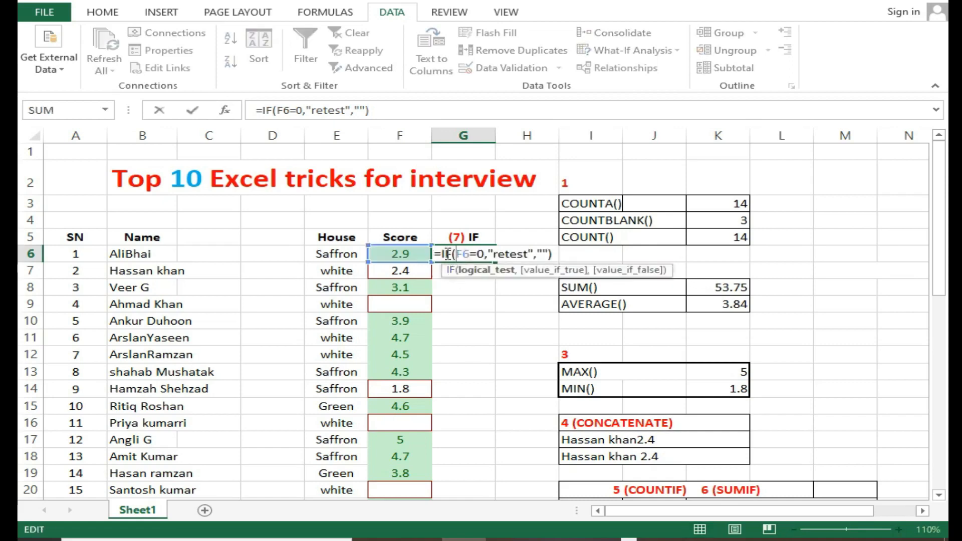
drag(436, 254, 539, 255)
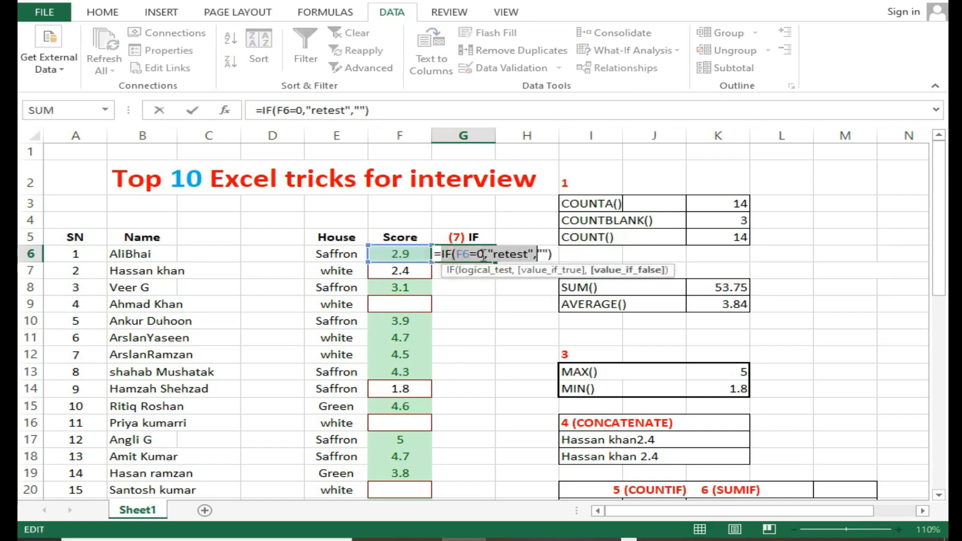
click(459, 257)
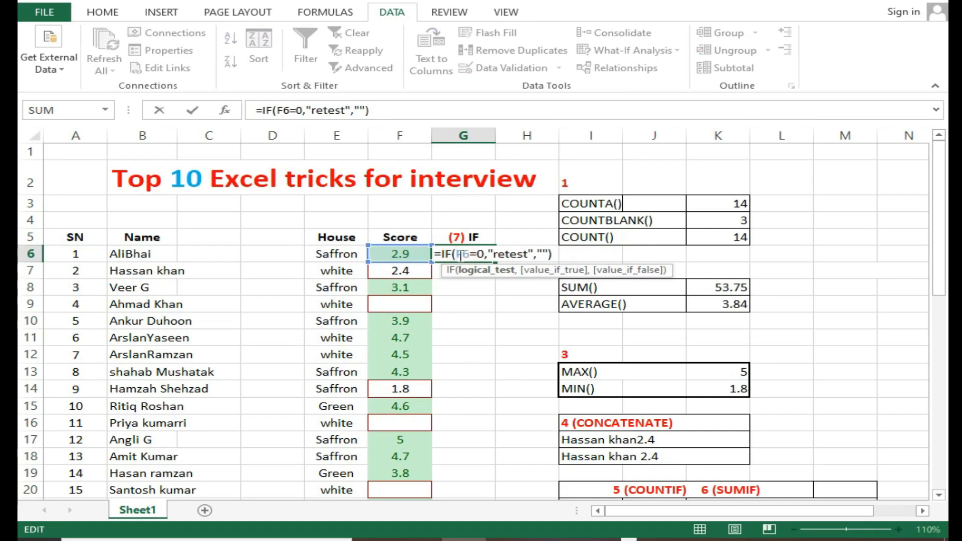
Replace the existing formula in G6 with a new IF function whose logical test is F6=0
drag(440, 256, 567, 256)
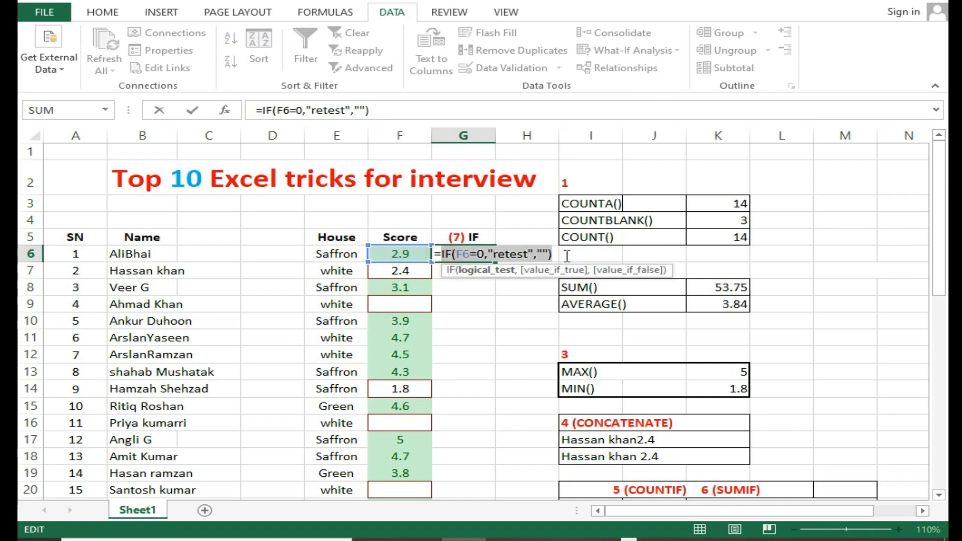
key(BackSpace)
text(if)
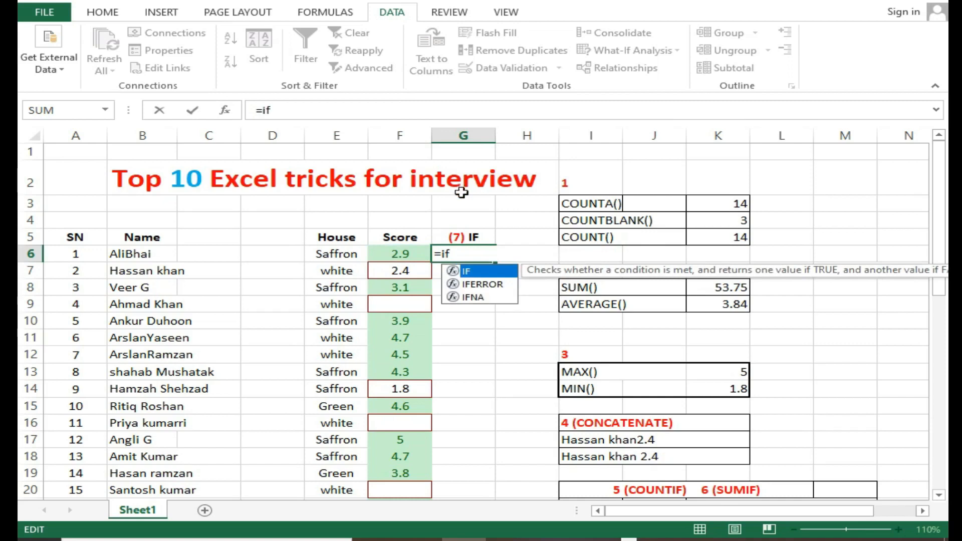
double_click(498, 271)
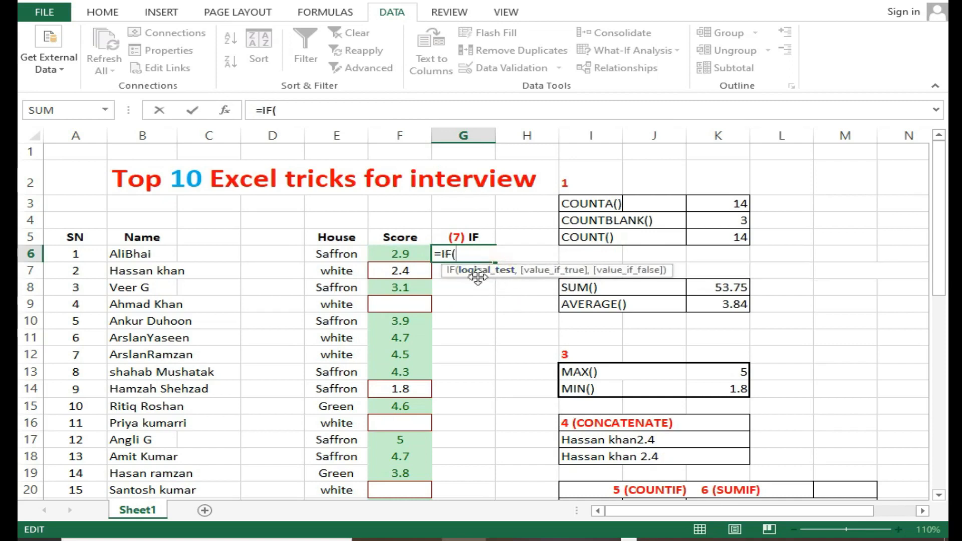
click(424, 257)
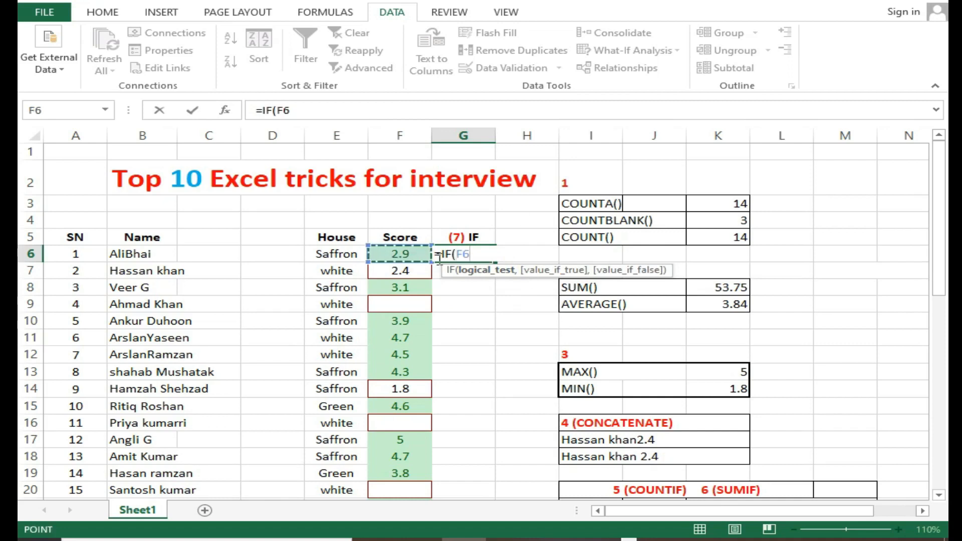
text(=0)
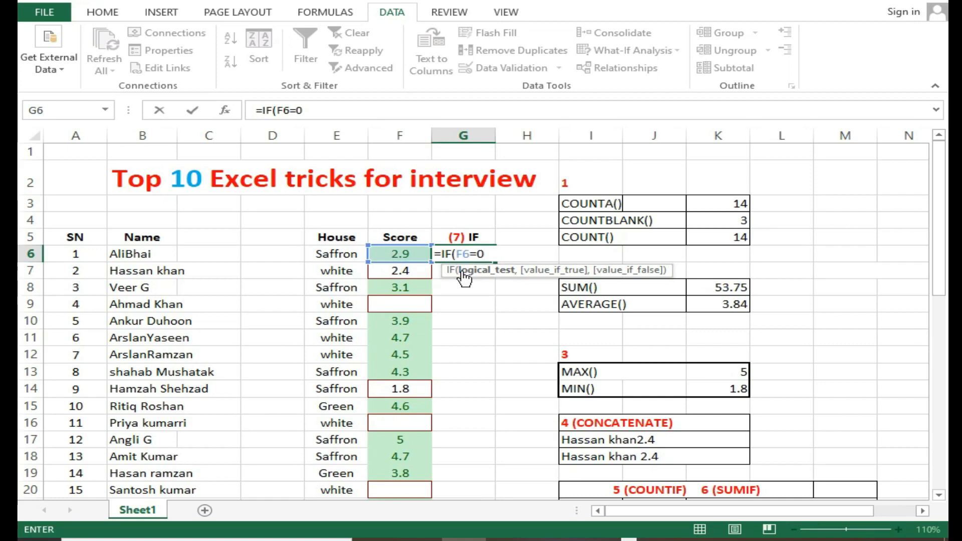
text(,"retest)
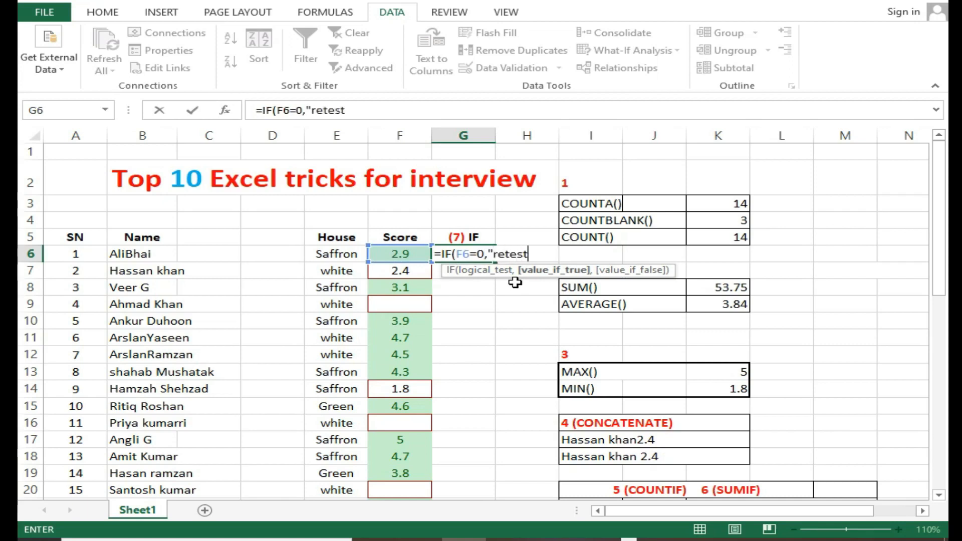
Complete the G6 formula with "retest" if true and empty text "" if false, and fill it down to G22
text(",)
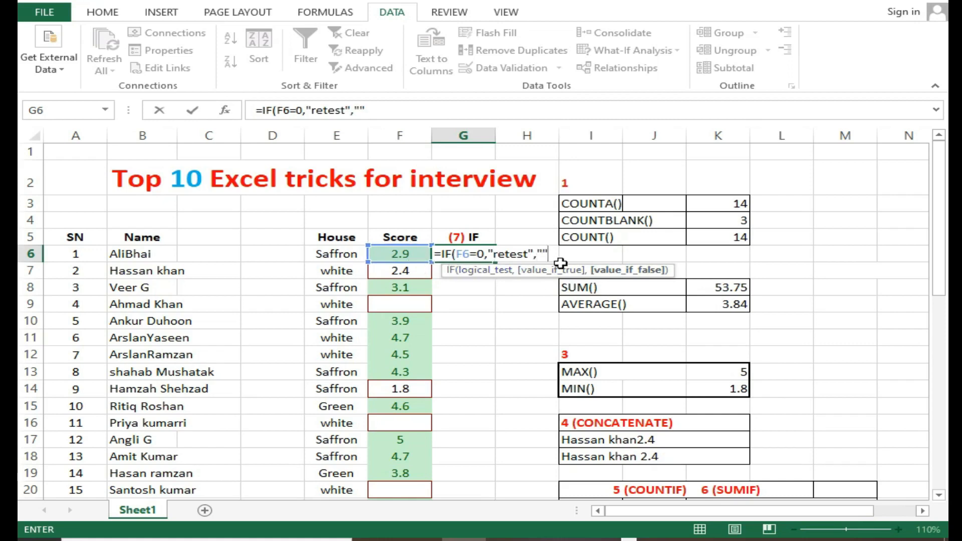
key(Return)
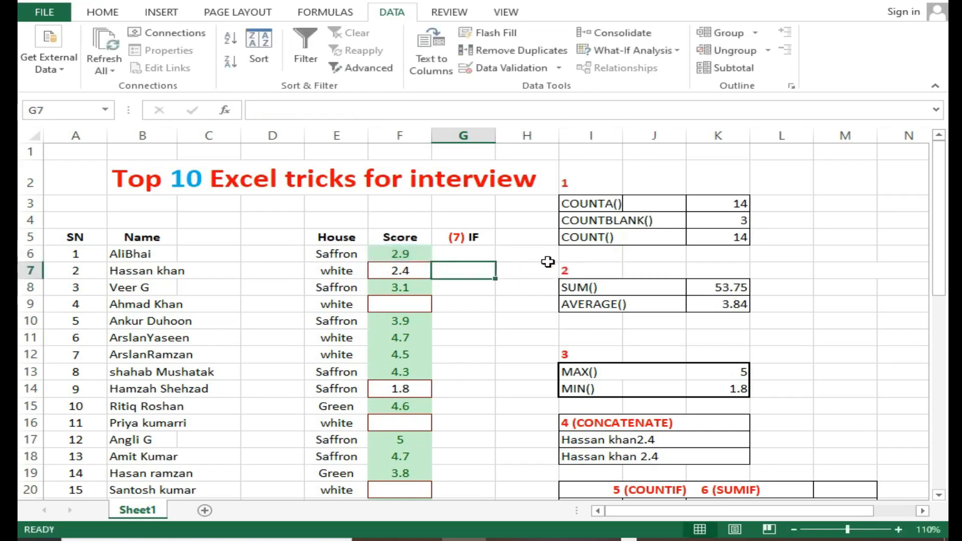
click(488, 253)
drag(494, 263, 486, 441)
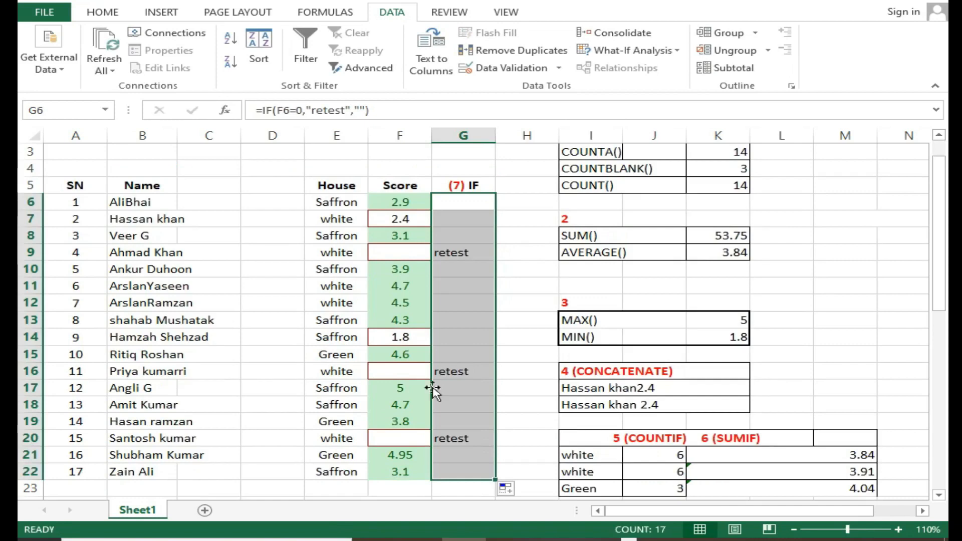
Compare the blank scores in F9, F16 and F20 with their IF results in column G
click(396, 253)
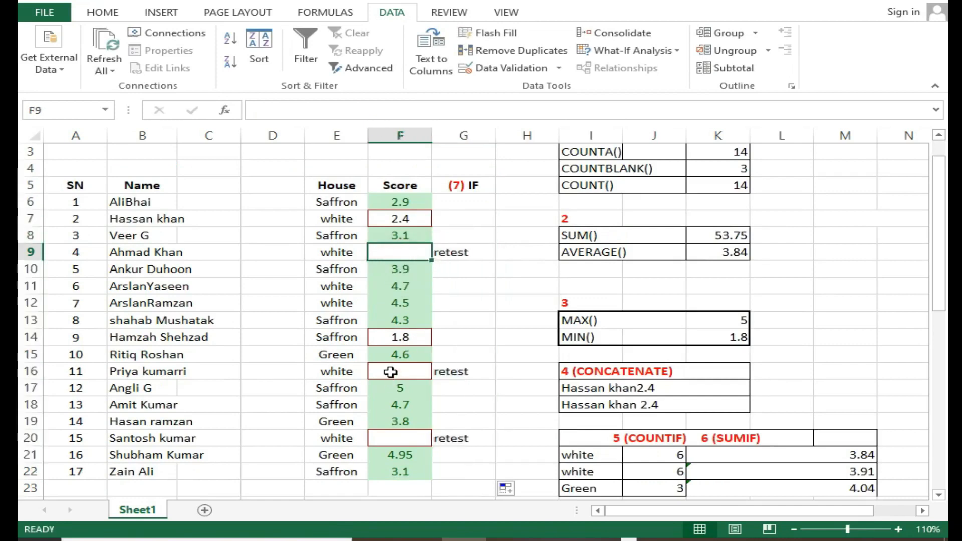
click(391, 372)
click(389, 439)
click(468, 440)
click(452, 369)
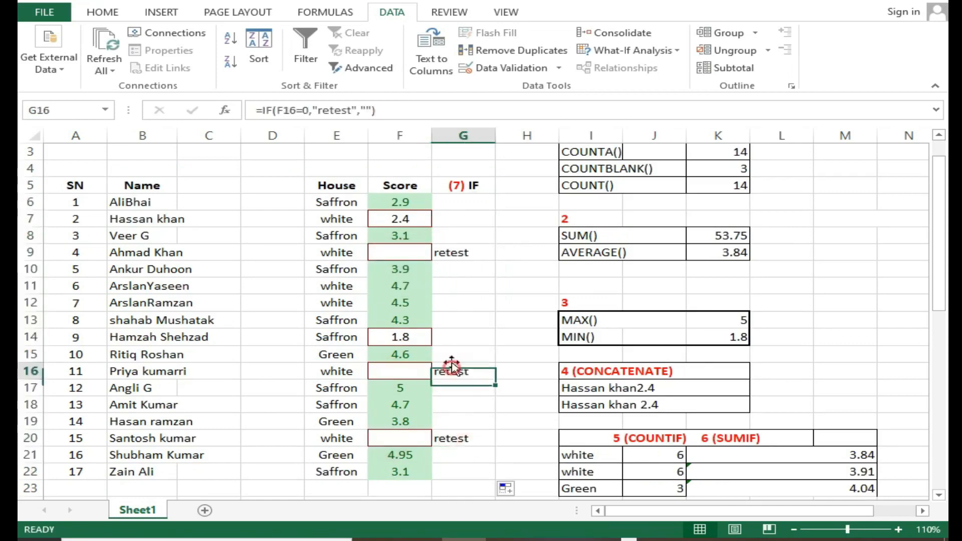
click(462, 253)
scroll(463, 235, up, 1)
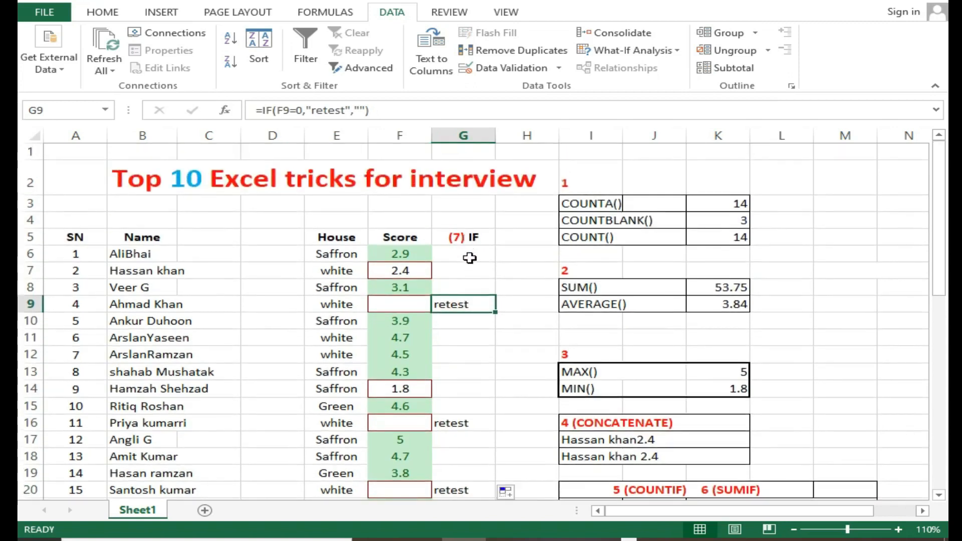
scroll(460, 396, down, 1)
click(465, 421)
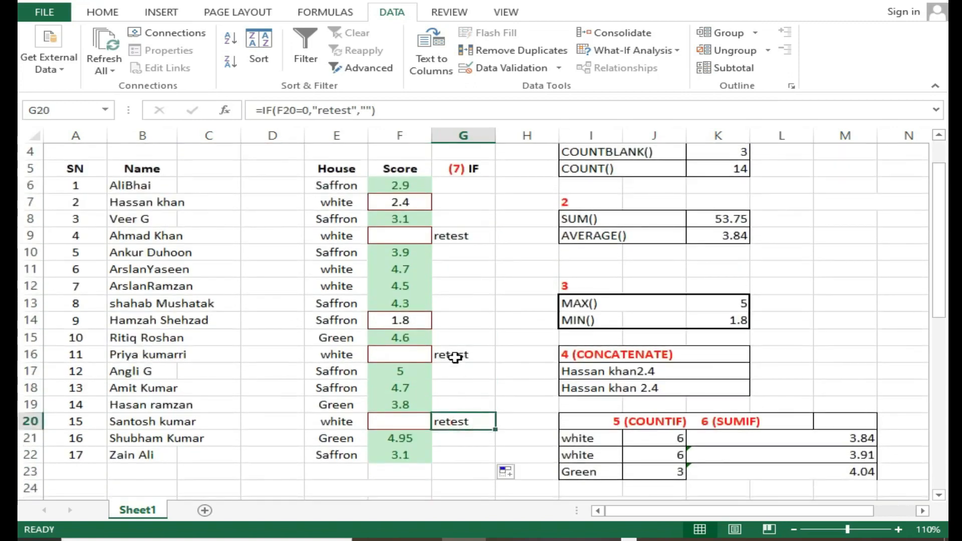
click(454, 357)
click(454, 235)
double_click(454, 236)
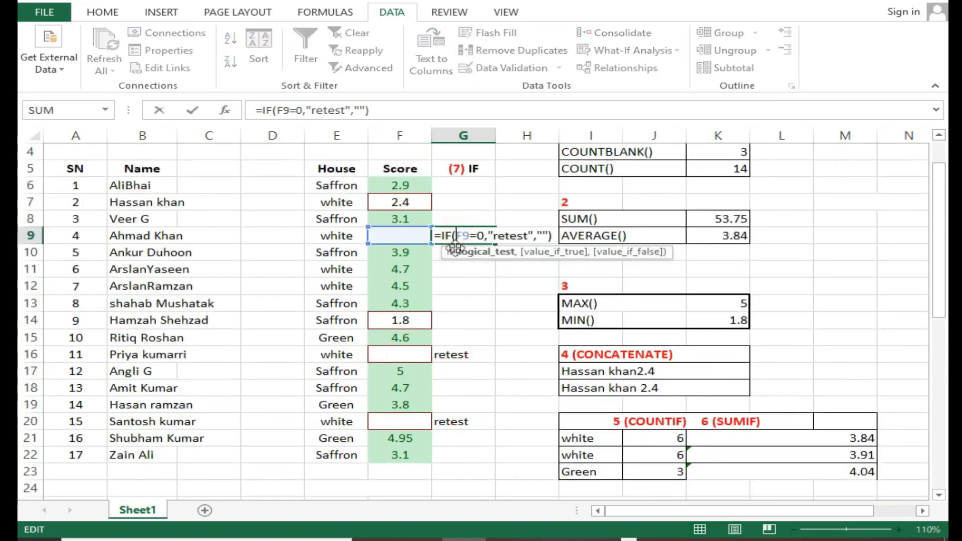
click(427, 327)
click(463, 185)
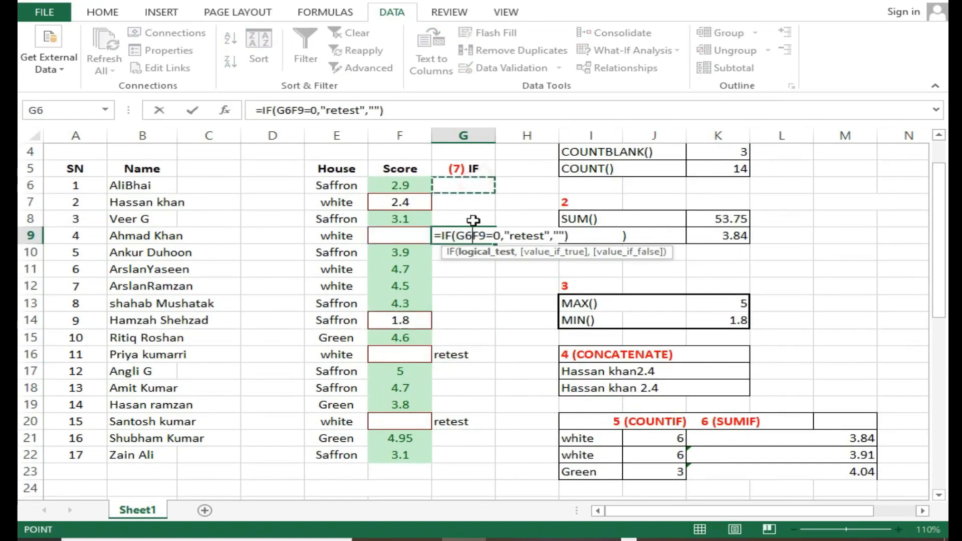
click(456, 371)
click(527, 421)
click(483, 188)
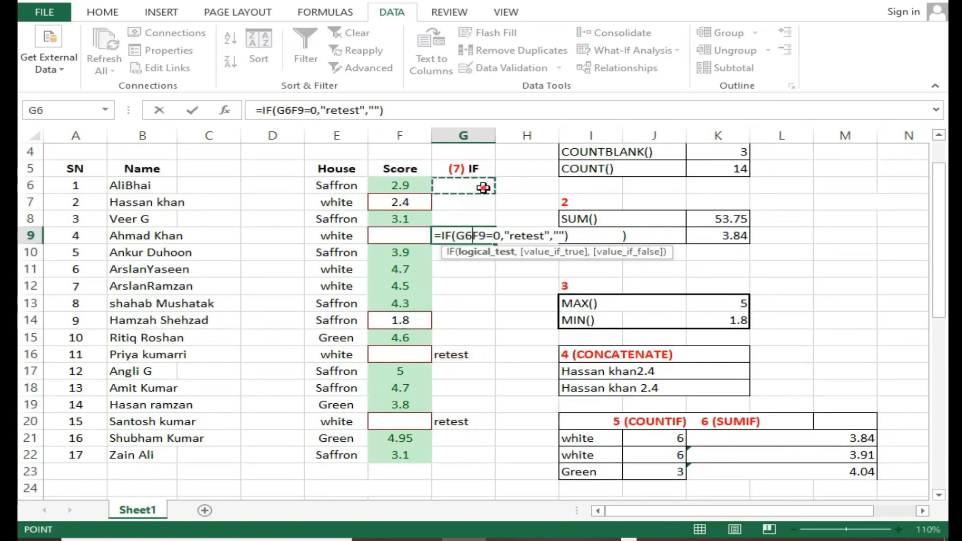
key(Escape)
Examine the logical test, value-if-true and value-if-false arguments of the IF formula in G6
double_click(475, 187)
click(456, 186)
drag(457, 187, 480, 188)
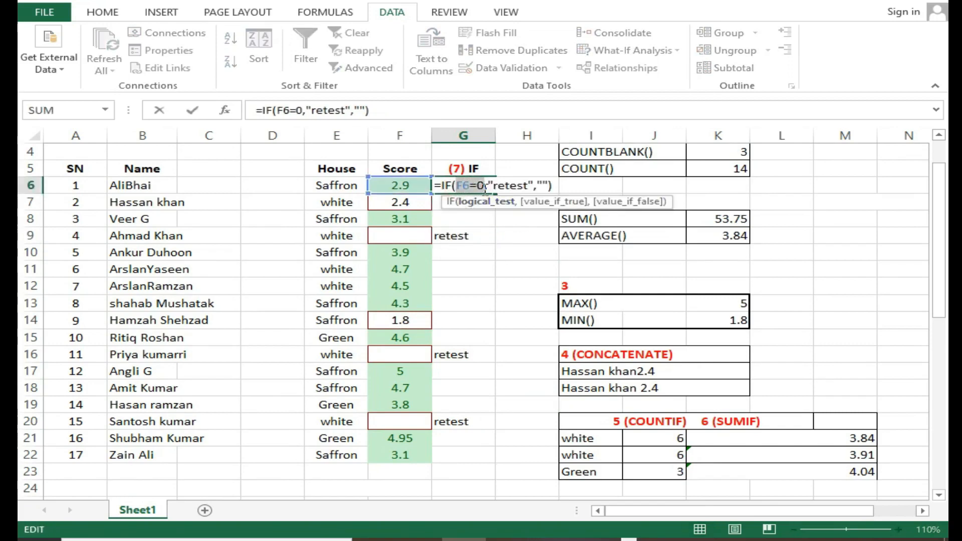
drag(497, 186, 524, 189)
click(544, 186)
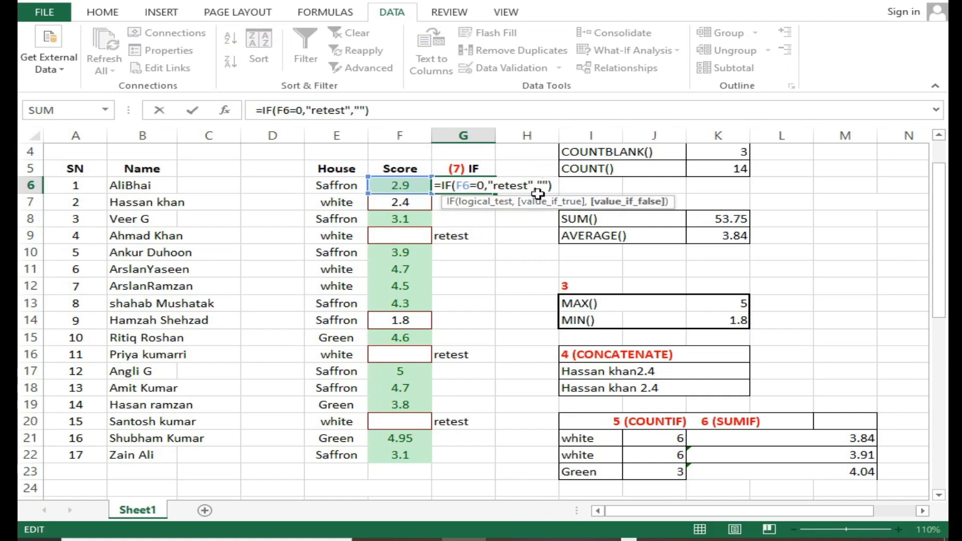
click(546, 186)
click(472, 231)
click(477, 214)
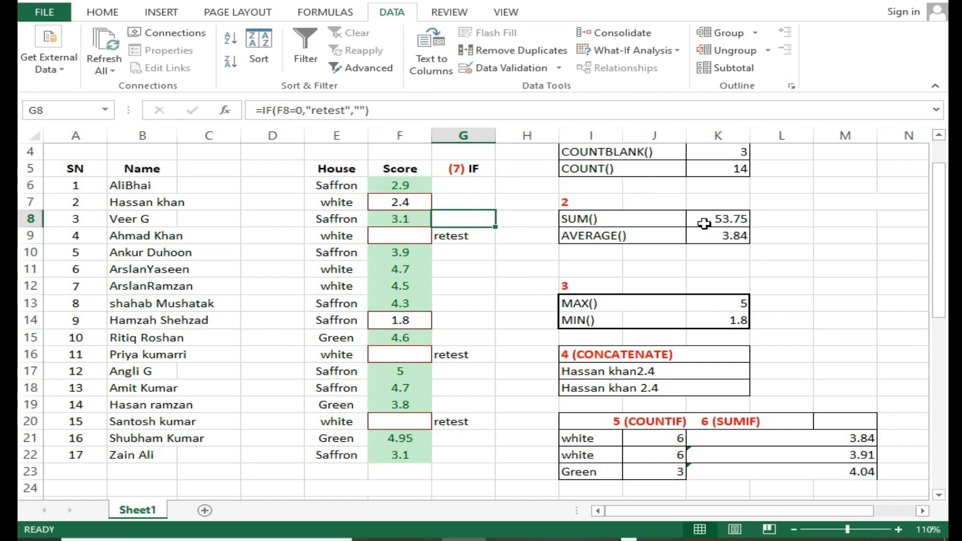
scroll(467, 359, down, 3)
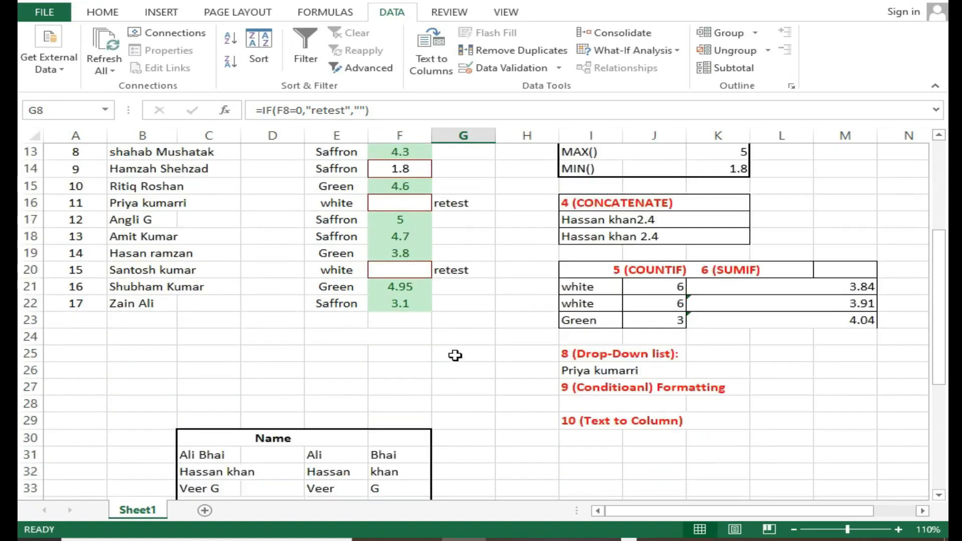